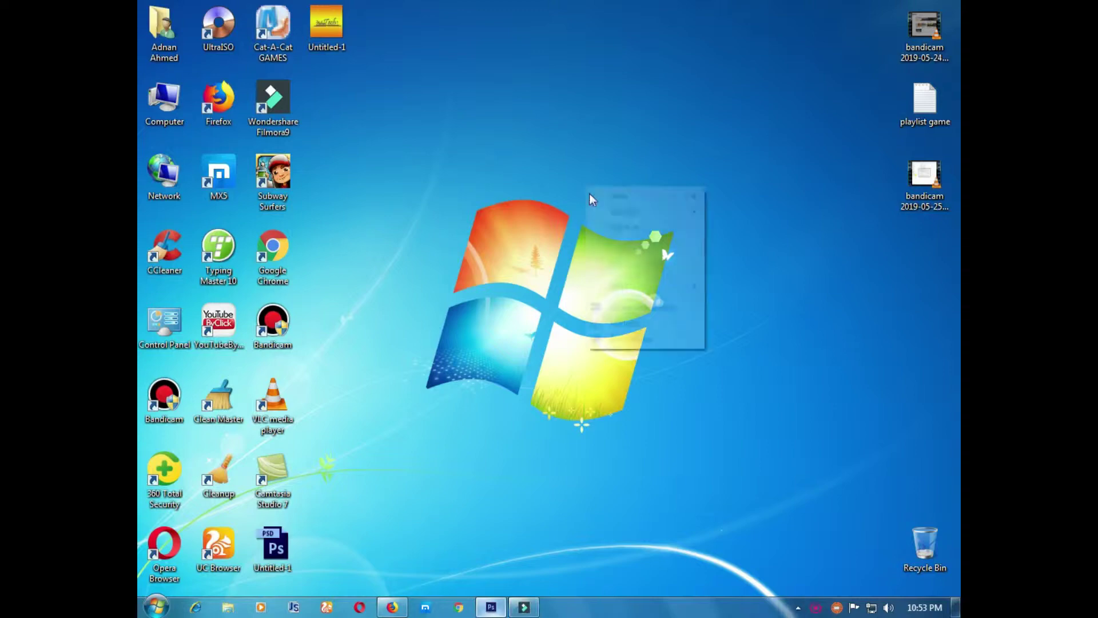
# - Refresh the desktop and restore the Photoshop window with the AdnaTech logo
pyautogui.click(616, 234)
pyautogui.rightClick(590, 194)
pyautogui.click(616, 236)
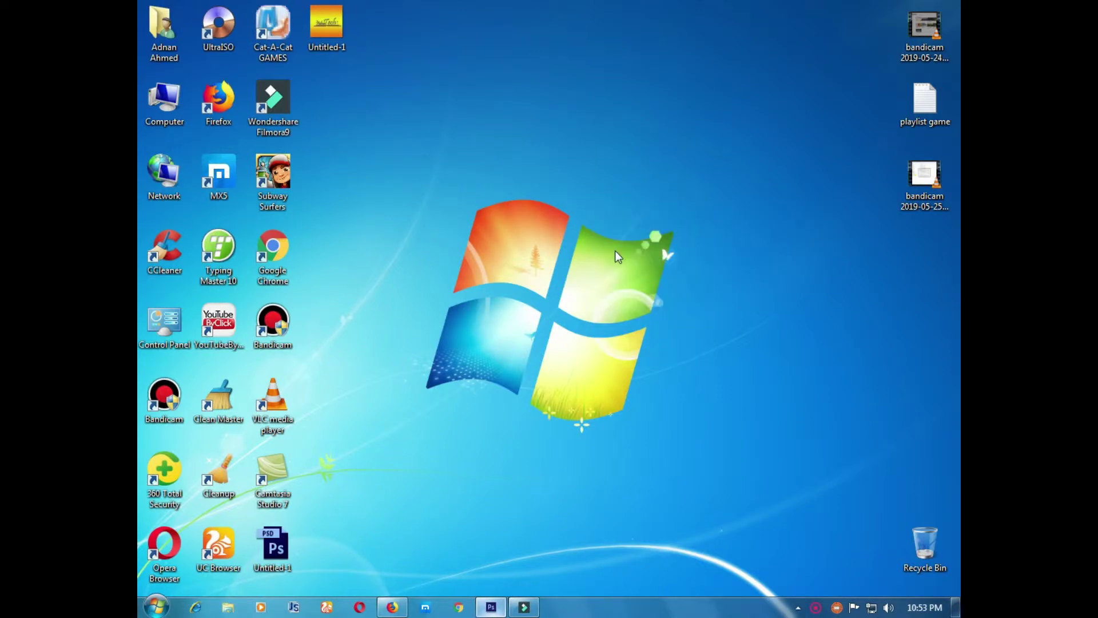
pyautogui.click(490, 605)
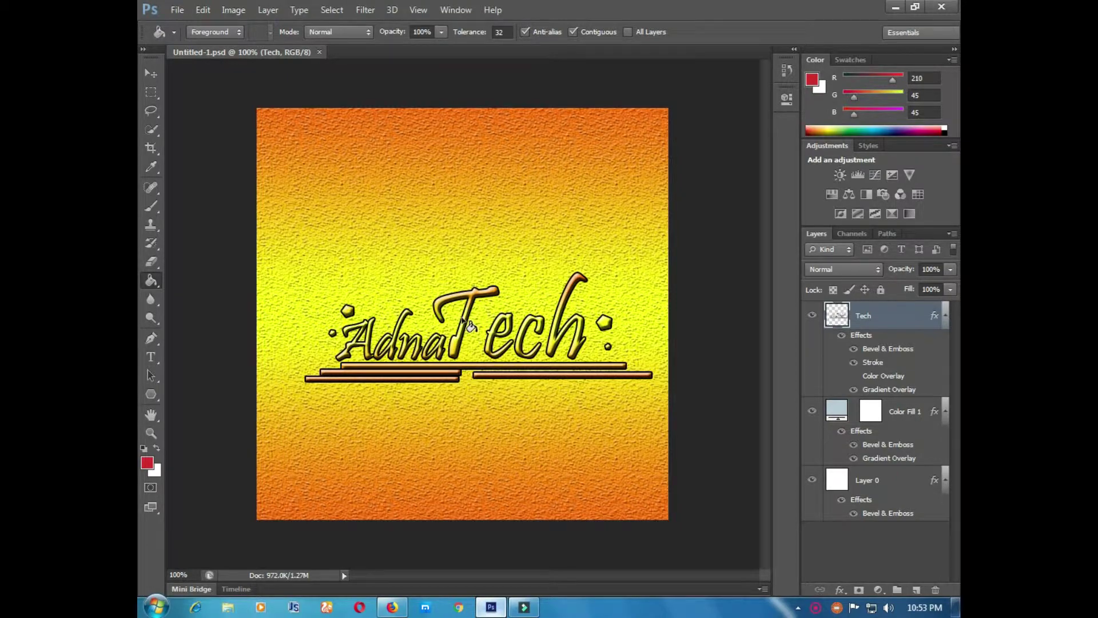
# - Zoom in on the AdnaTech logo and back out to view it in full
pyautogui.scroll(2, 332, 361)
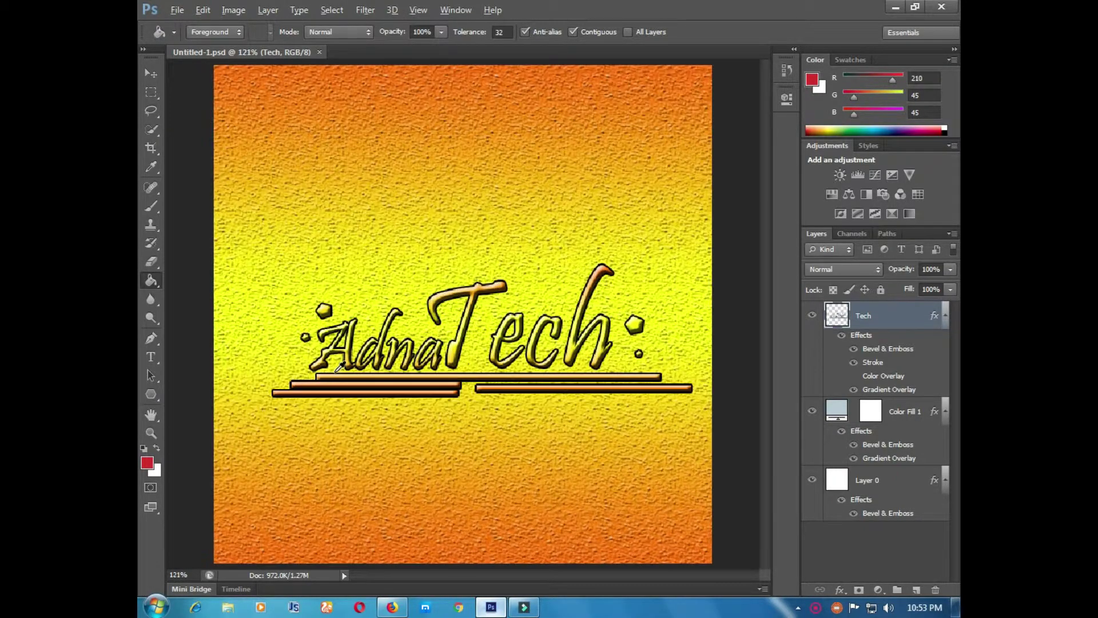
pyautogui.scroll(3, 339, 366)
pyautogui.scroll(-2, 341, 365)
pyautogui.scroll(-2, 355, 362)
pyautogui.scroll(1, 395, 346)
pyautogui.scroll(1, 396, 346)
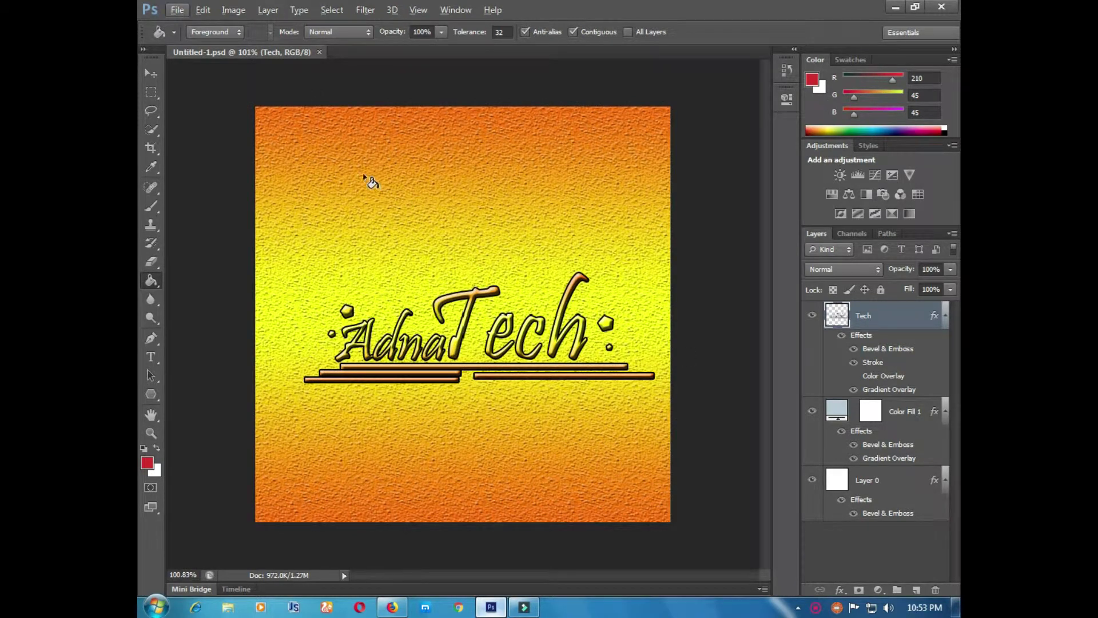
# - Create a new blank 8 × 8 inch, 72 ppi document with a white background
pyautogui.click(177, 10)
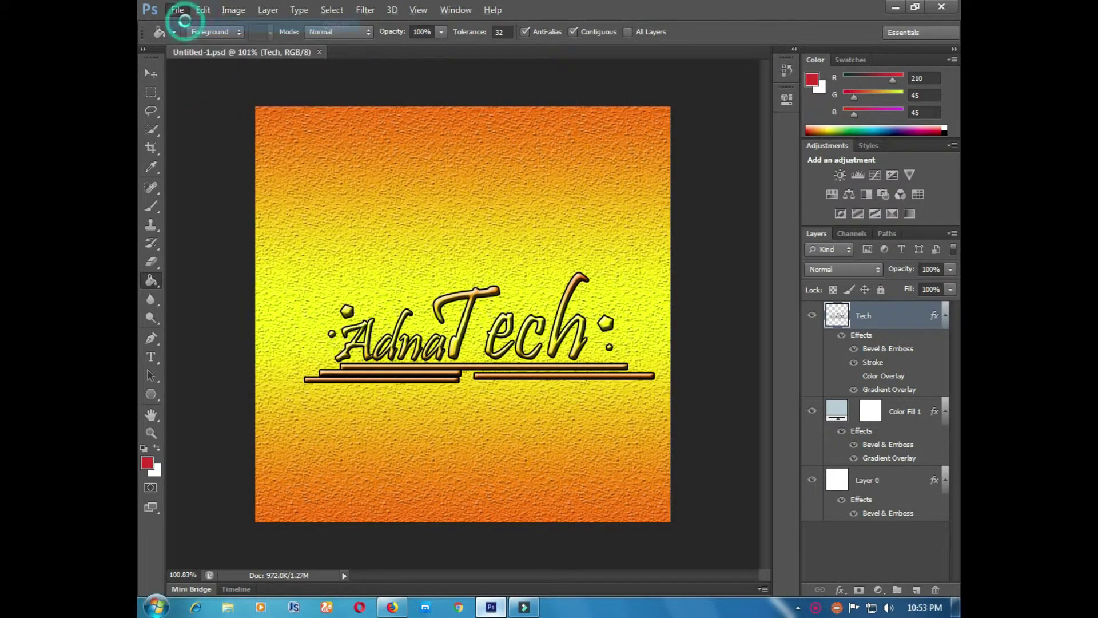
pyautogui.doubleClick(487, 210)
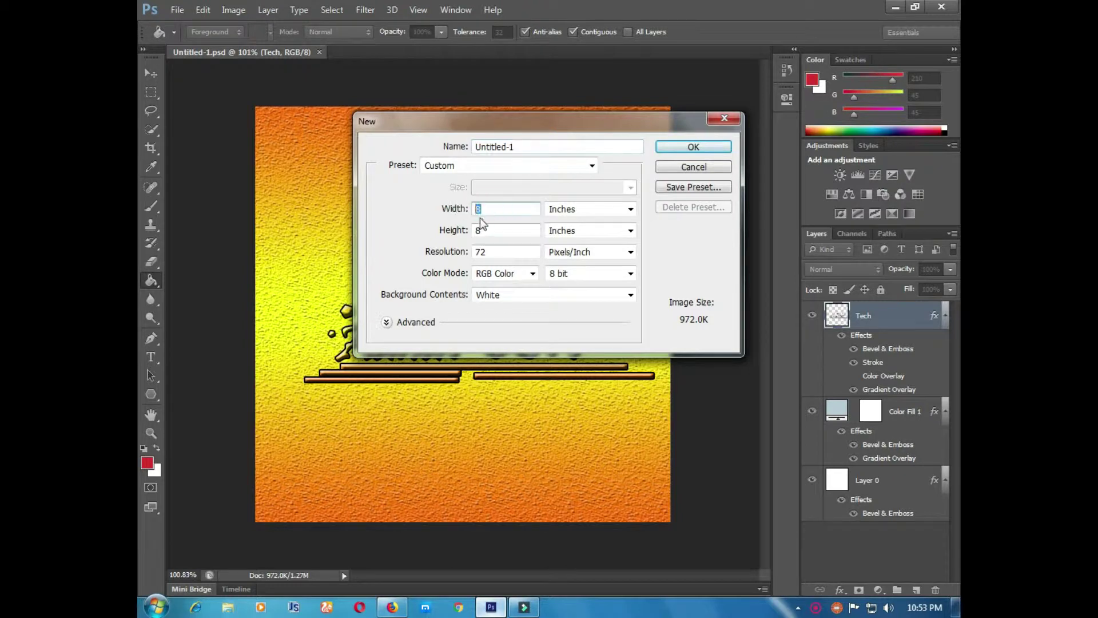
pyautogui.doubleClick(489, 229)
pyautogui.doubleClick(495, 251)
pyautogui.click(686, 147)
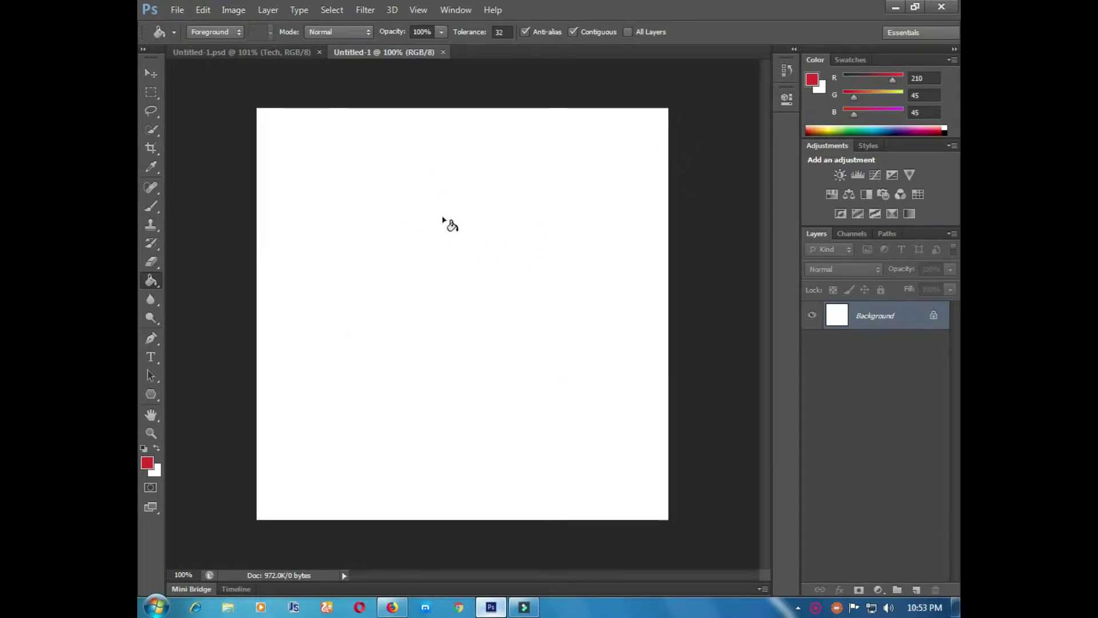
# - Add a red Pristina 83 pt text layer reading 'Adna' near the canvas centre
pyautogui.click(151, 72)
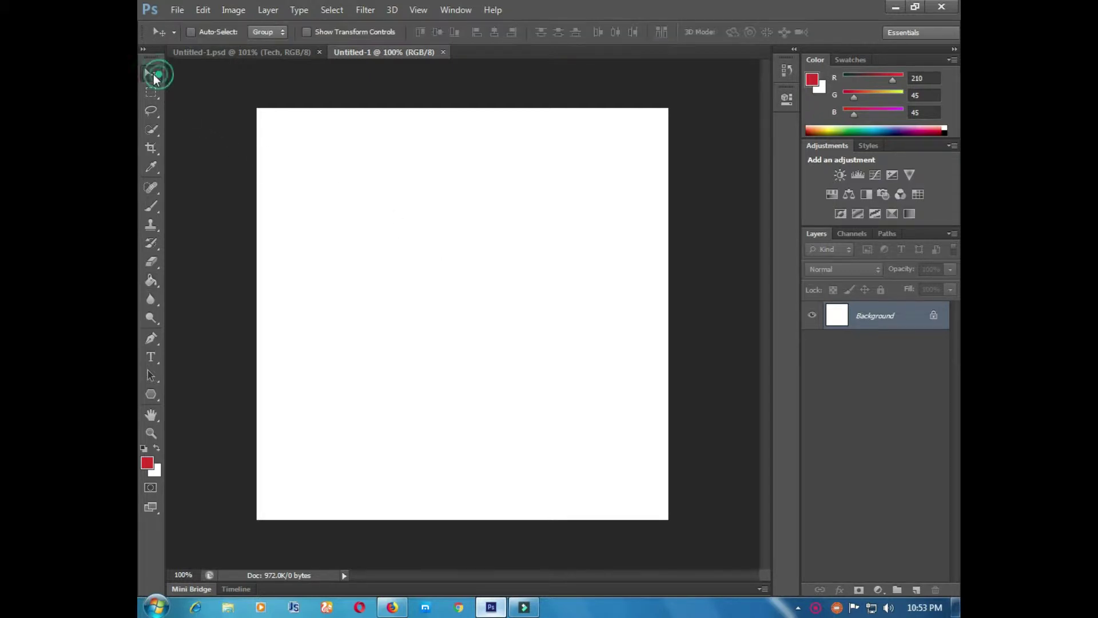
pyautogui.click(158, 358)
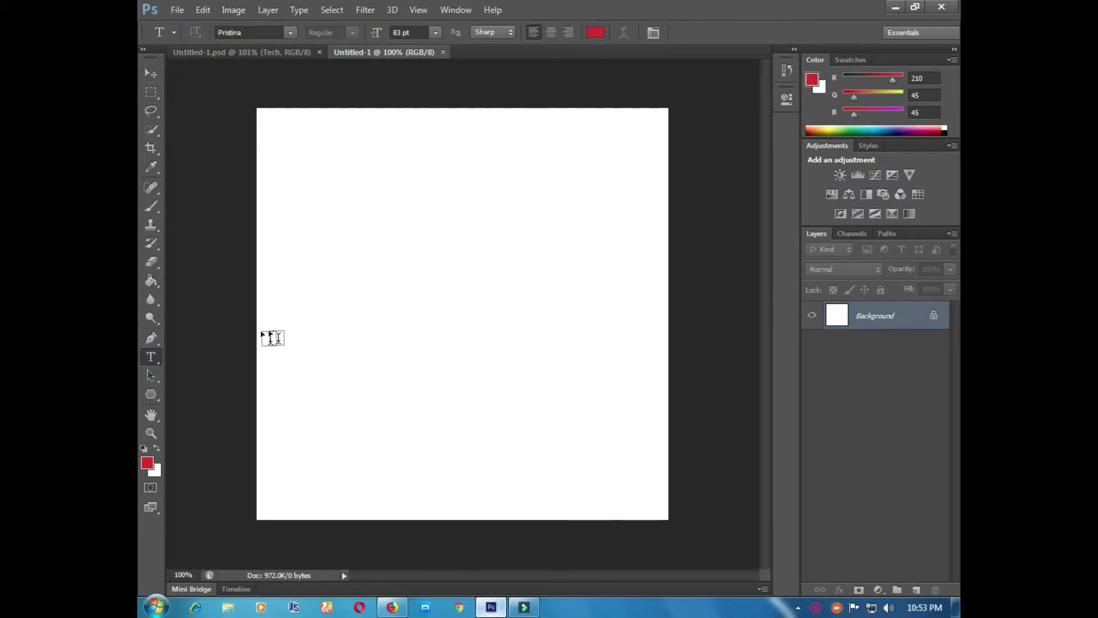
pyautogui.click(366, 315)
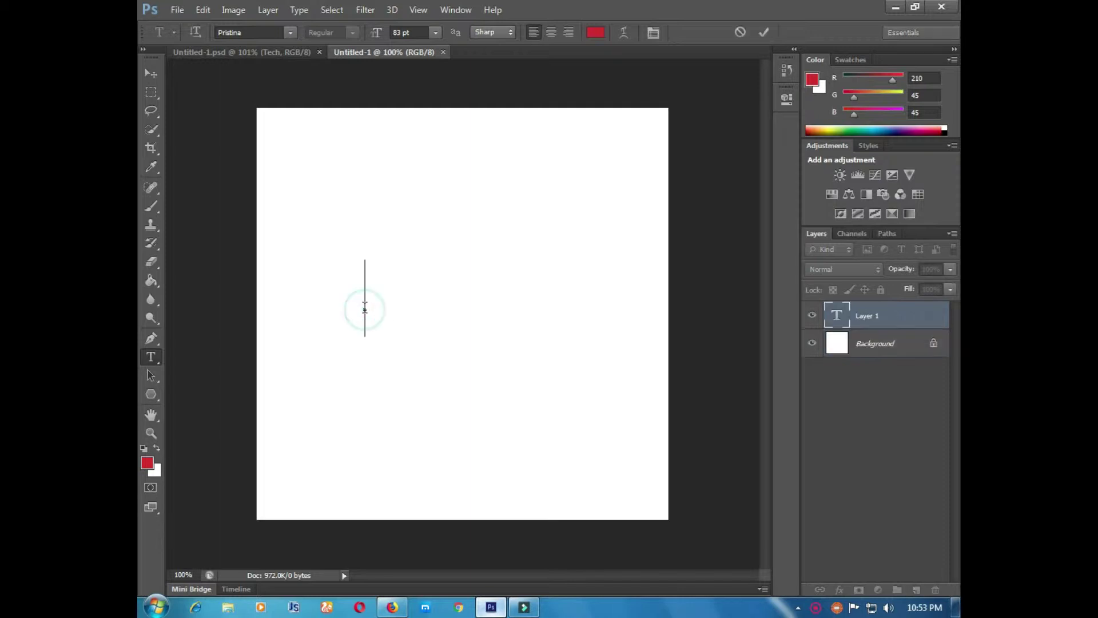
pyautogui.write('a')
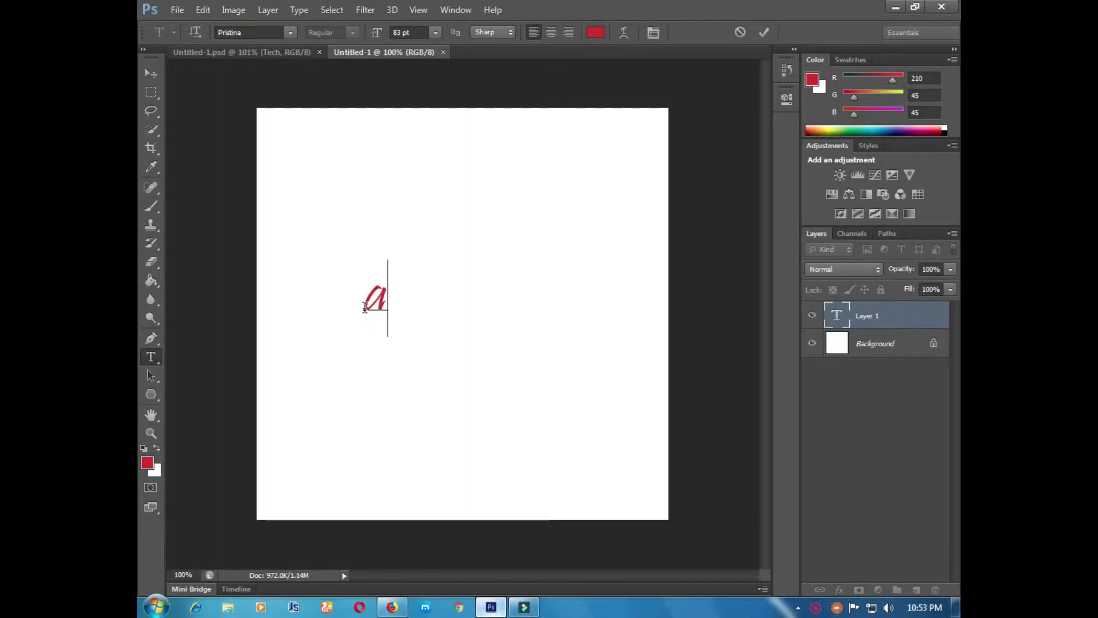
pyautogui.write('DNA')
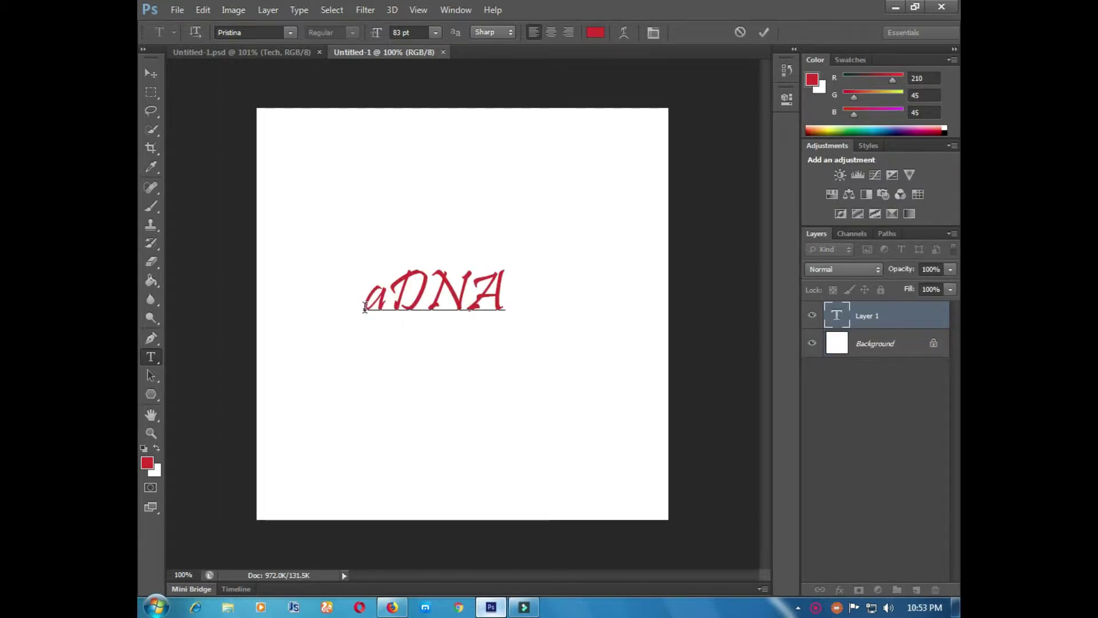
pyautogui.press('BackSpace')
pyautogui.press('BackSpace')
pyautogui.press('BackSpace')
pyautogui.press('BackSpace')
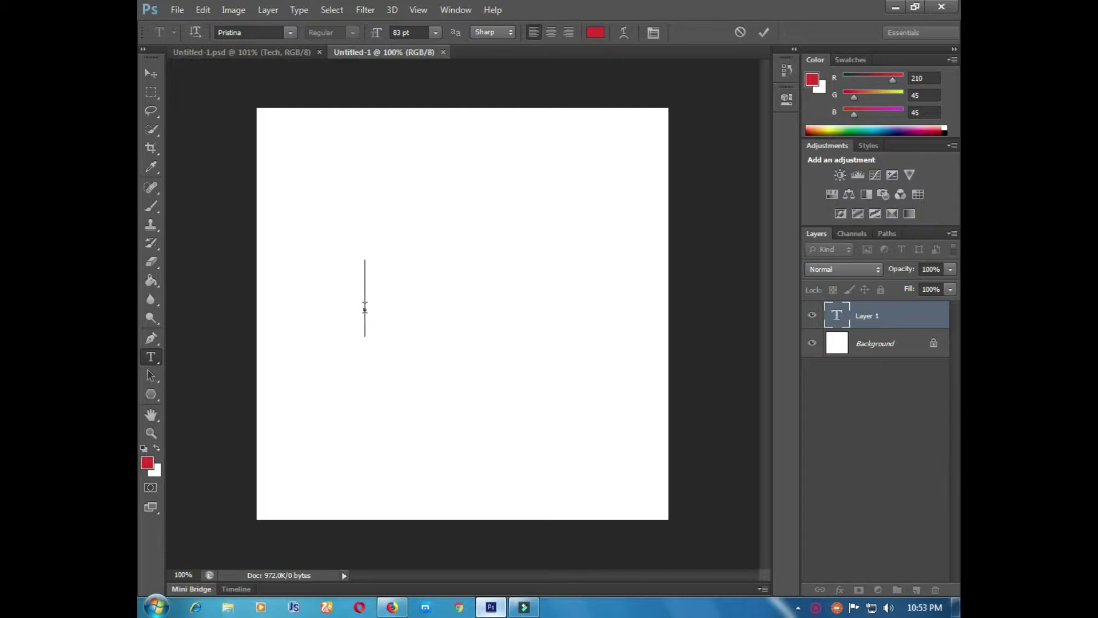
pyautogui.write('Adnatech')
pyautogui.press('BackSpace')
pyautogui.press('BackSpace')
pyautogui.press('BackSpace')
pyautogui.press('BackSpace')
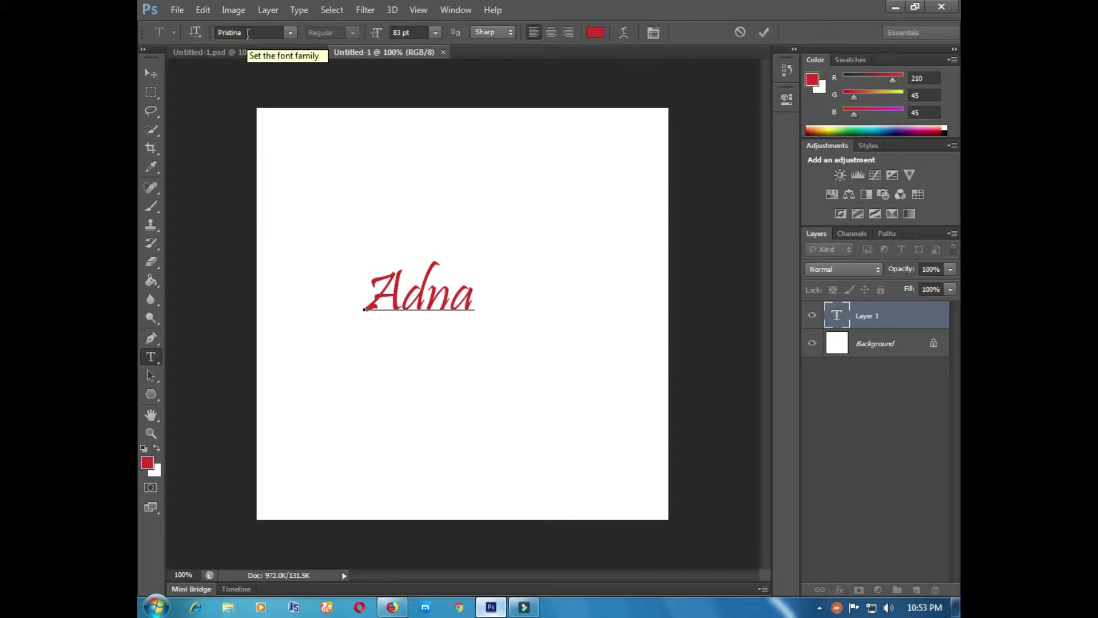
pyautogui.press('super+plus')
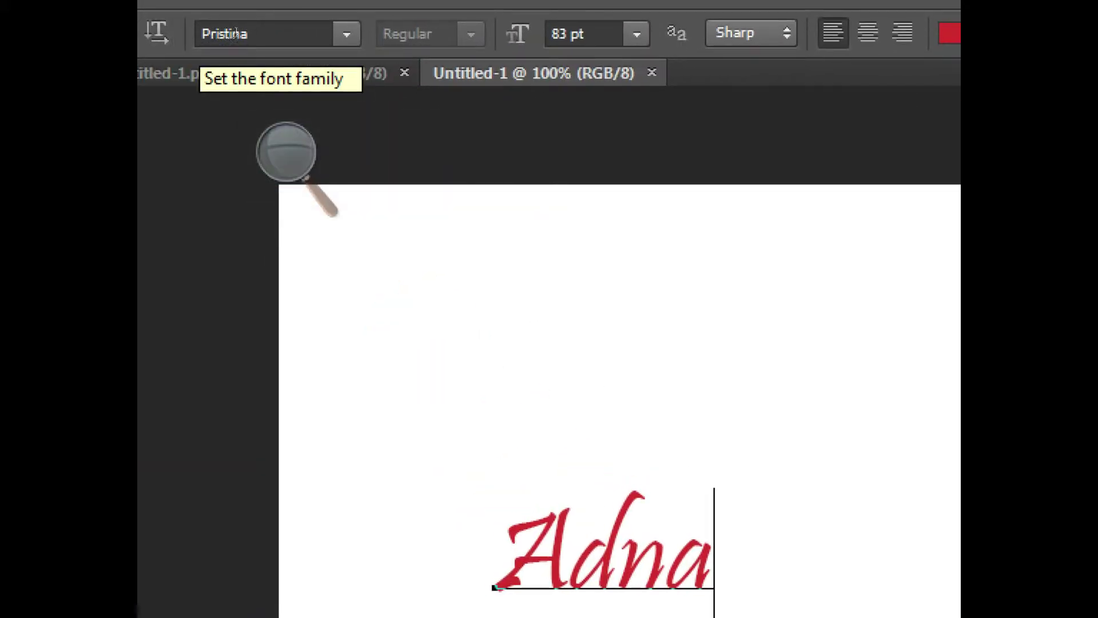
pyautogui.click(286, 150)
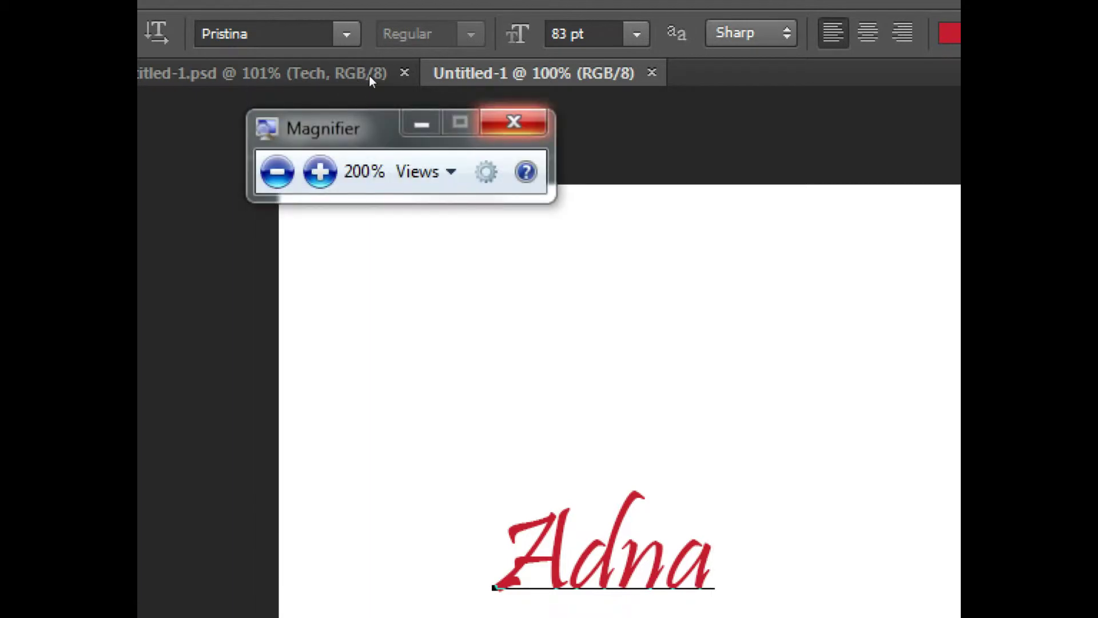
pyautogui.press('super+Escape')
pyautogui.click(151, 75)
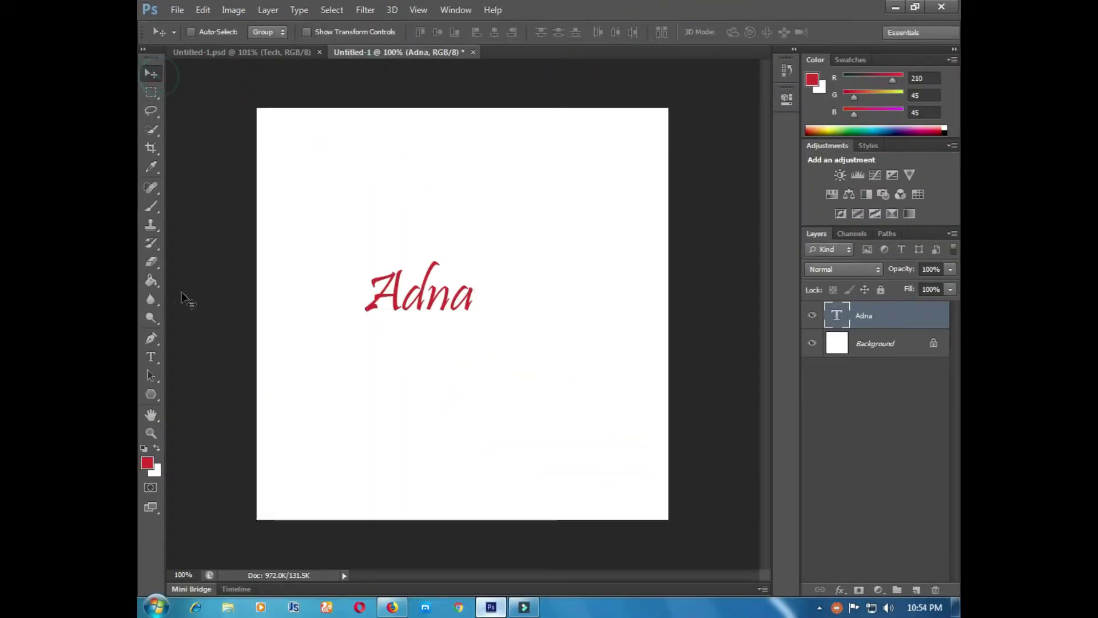
# - Add a red 102 pt 'Tech' text layer just right of and below Adna
pyautogui.click(152, 354)
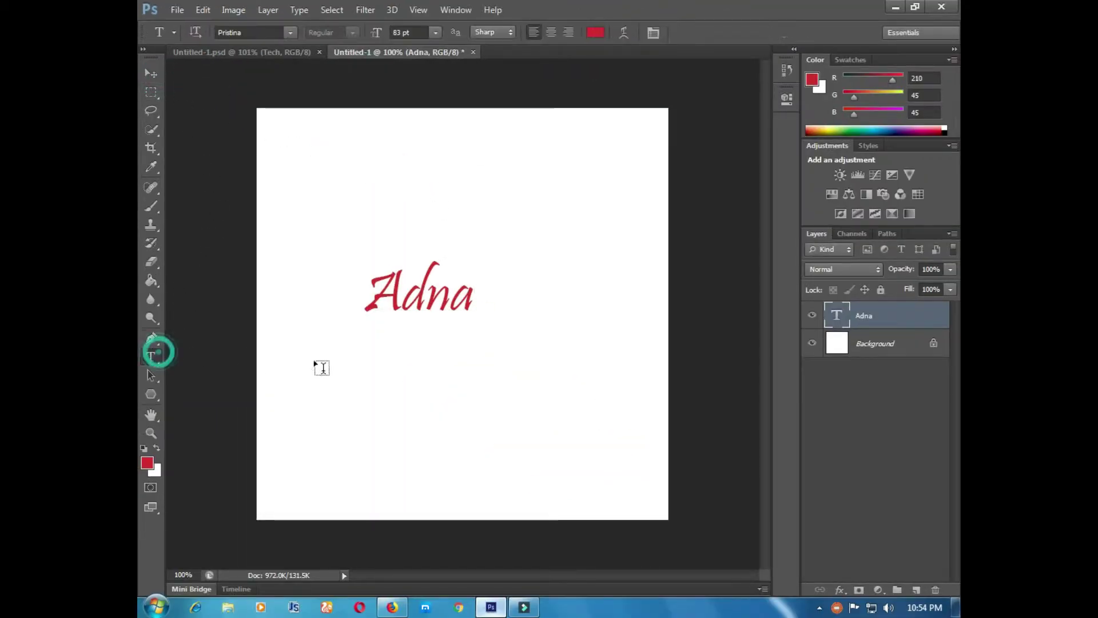
pyautogui.click(468, 341)
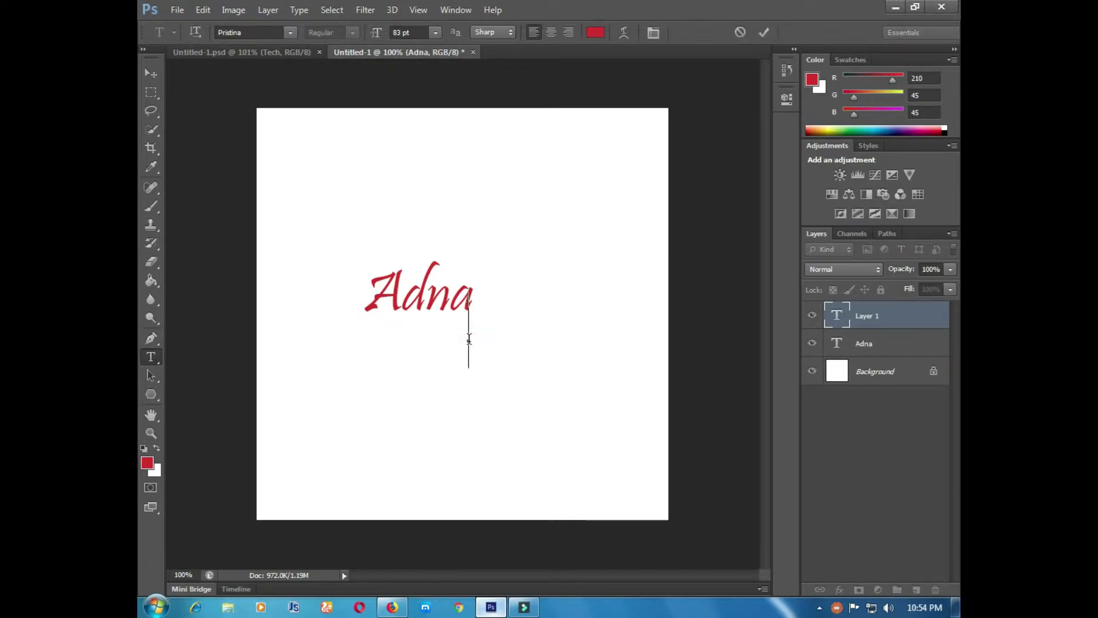
pyautogui.write('Tec')
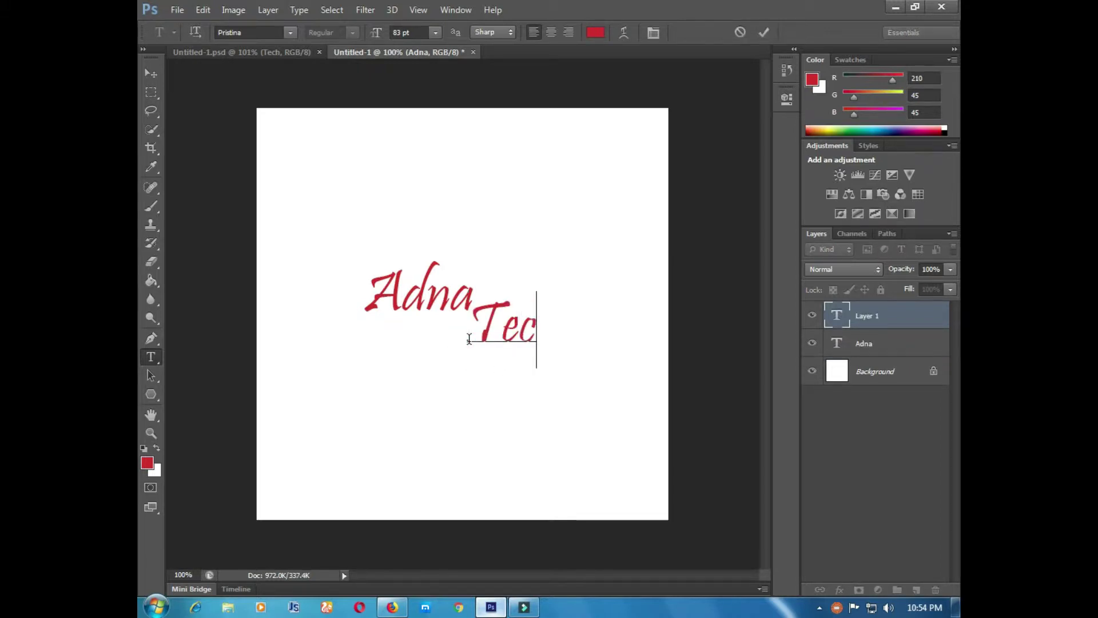
pyautogui.write('h')
pyautogui.doubleClick(486, 331)
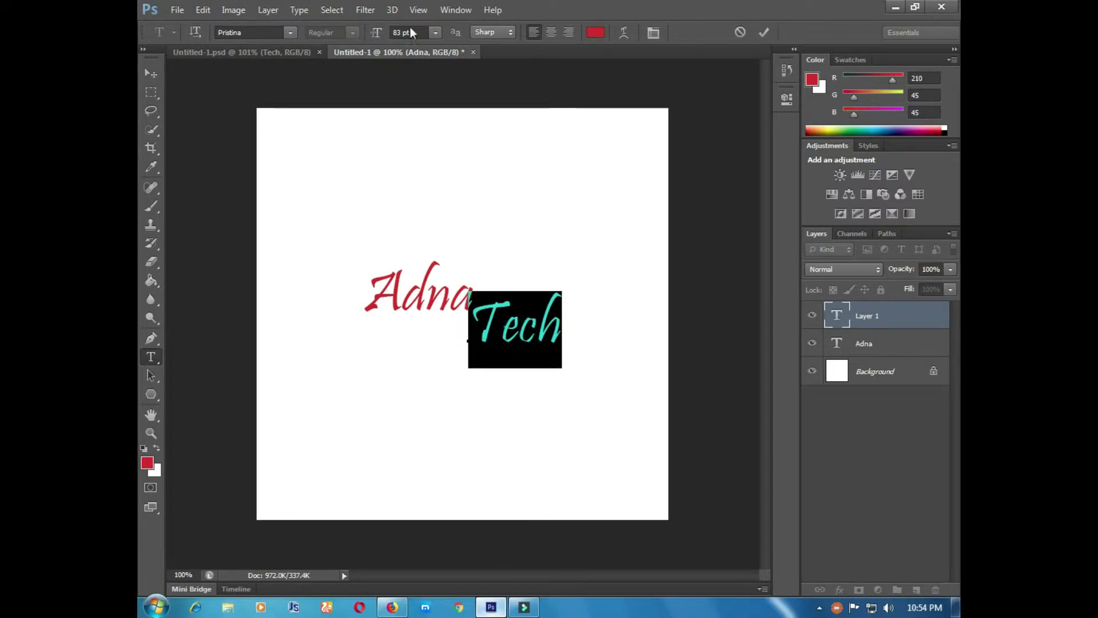
pyautogui.moveTo(374, 35); pyautogui.dragTo(396, 32)
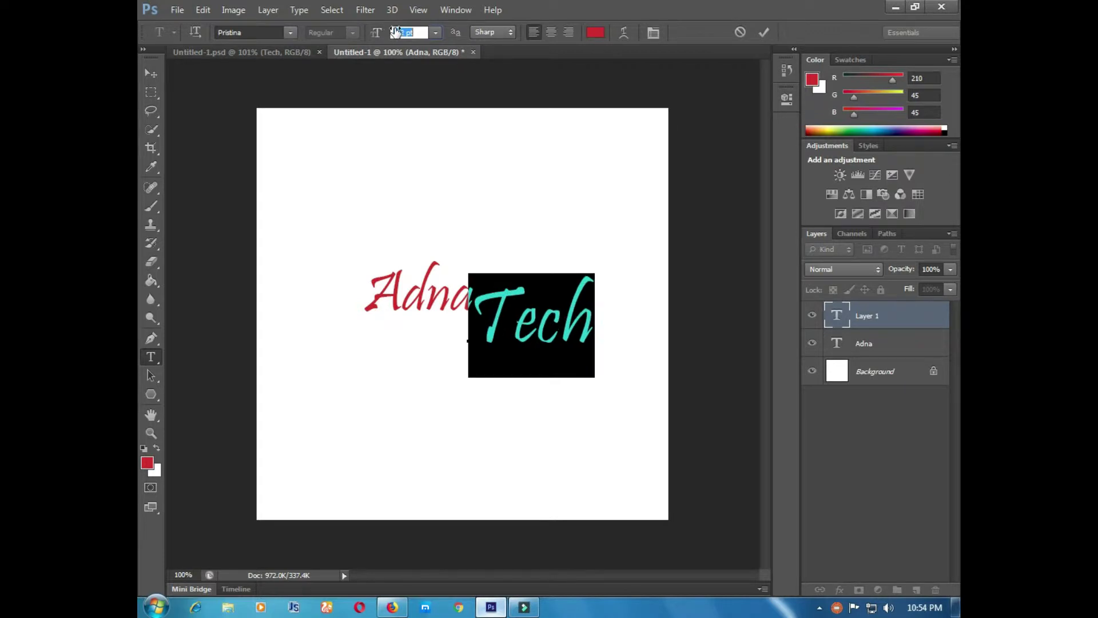
pyautogui.click(150, 72)
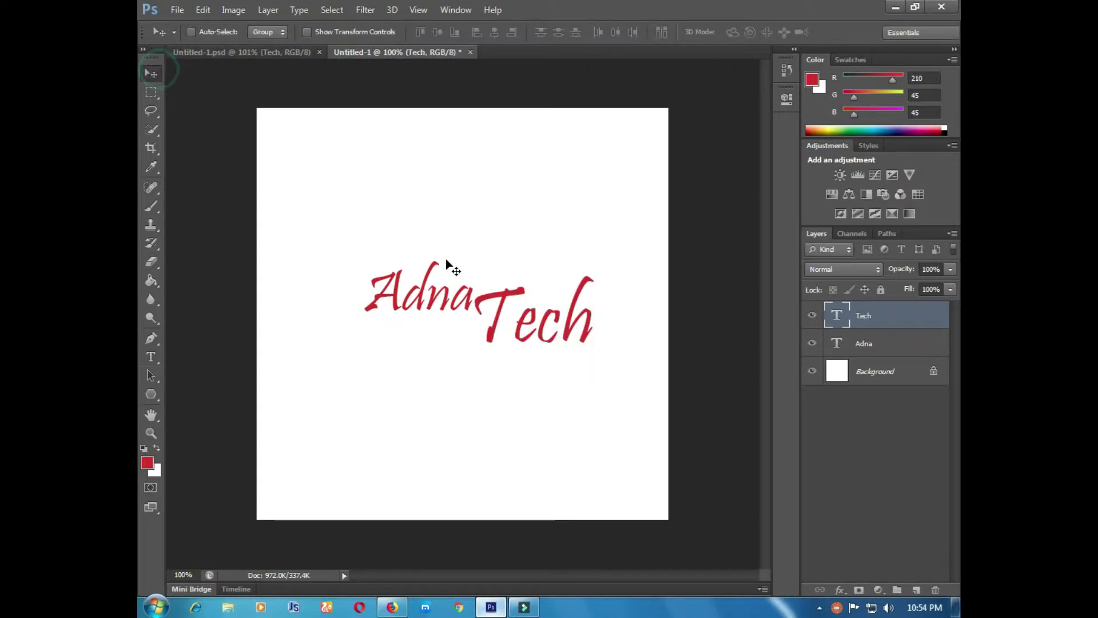
pyautogui.moveTo(519, 322)
pyautogui.mouseDown()
pyautogui.moveTo(500, 335)
pyautogui.moveTo(508, 336)
pyautogui.mouseUp()
pyautogui.click(877, 351)
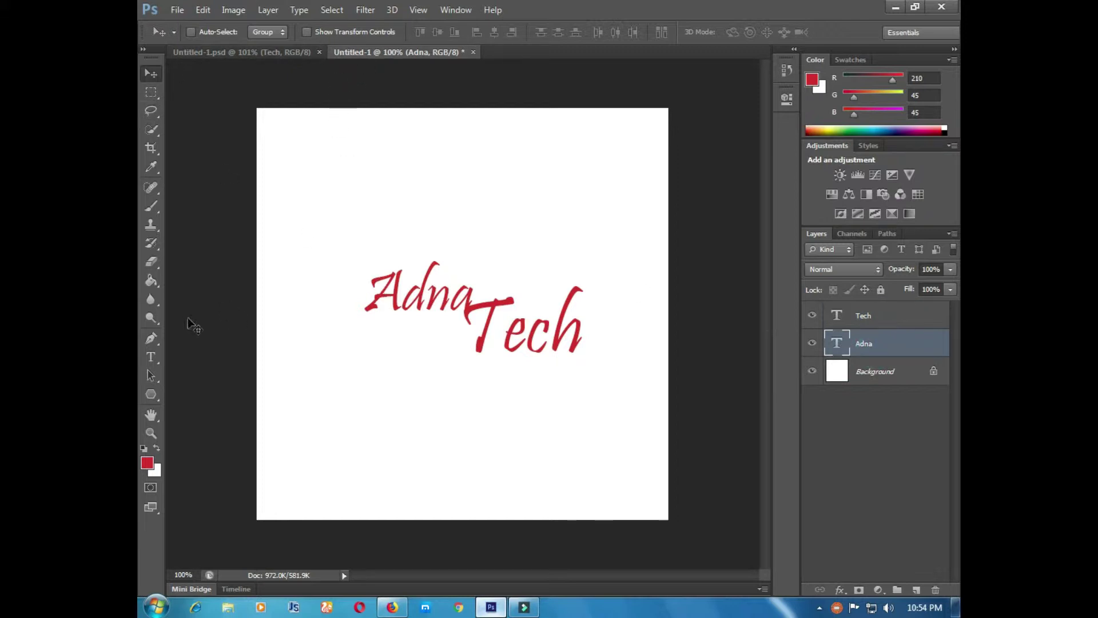
# - Shrink Adna to 75 pt and move it down beside Tech
pyautogui.click(152, 357)
pyautogui.doubleClick(388, 316)
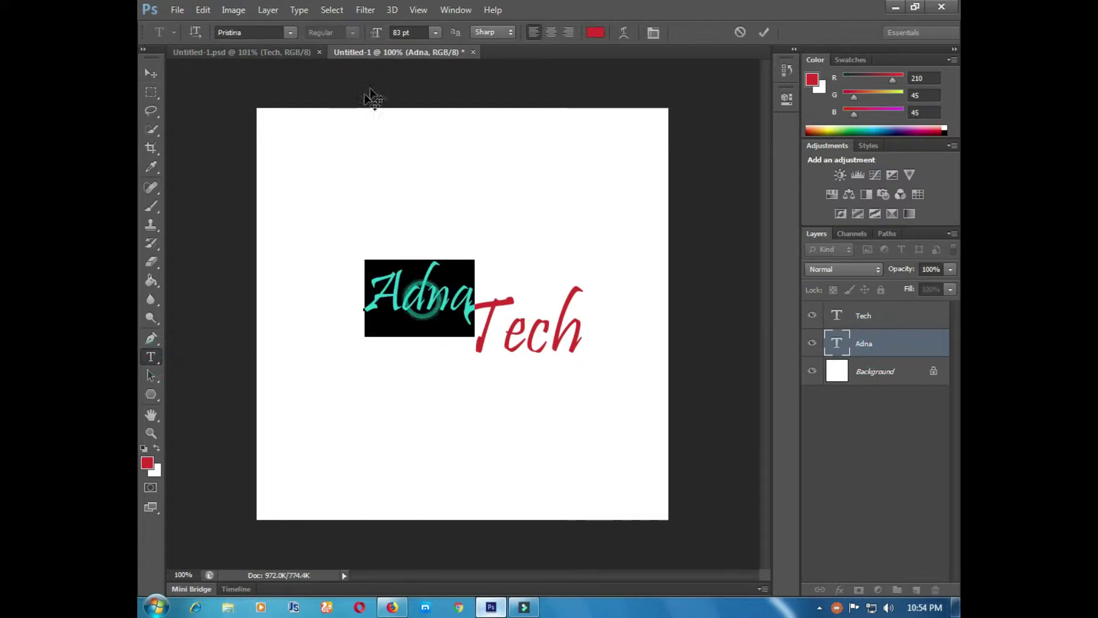
pyautogui.moveTo(383, 37); pyautogui.dragTo(372, 36)
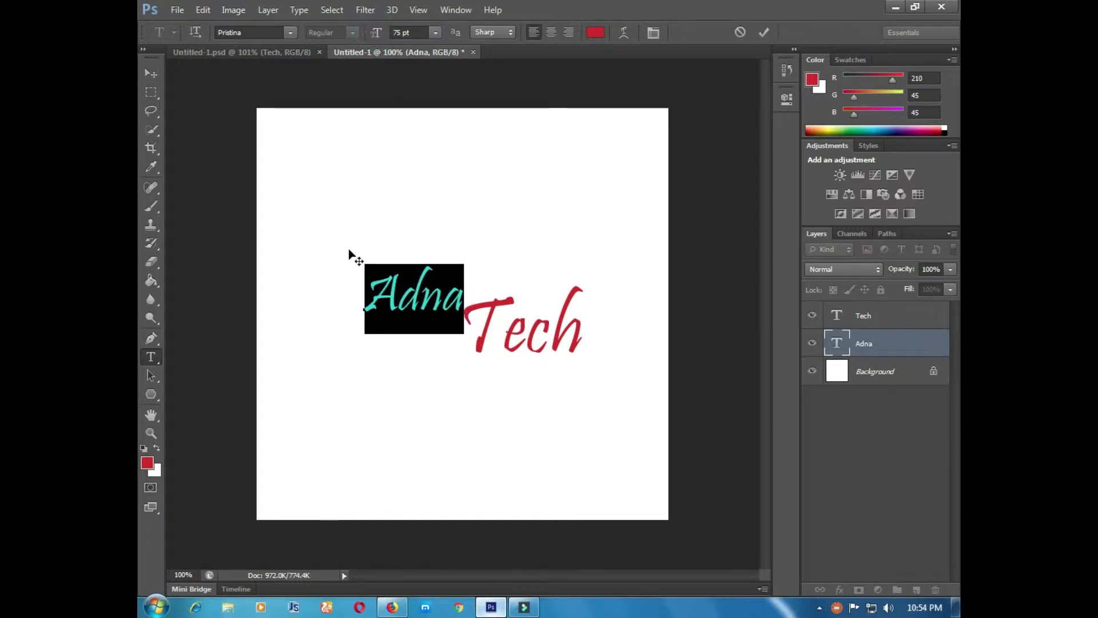
pyautogui.click(150, 74)
pyautogui.moveTo(389, 289); pyautogui.dragTo(410, 335)
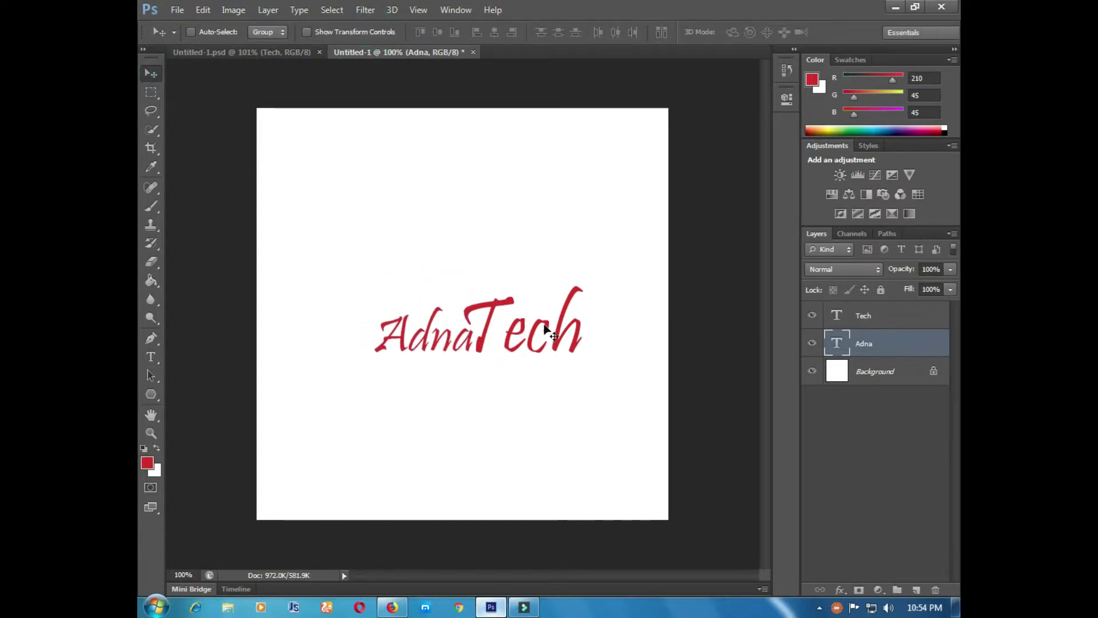
pyautogui.moveTo(418, 341); pyautogui.dragTo(430, 345)
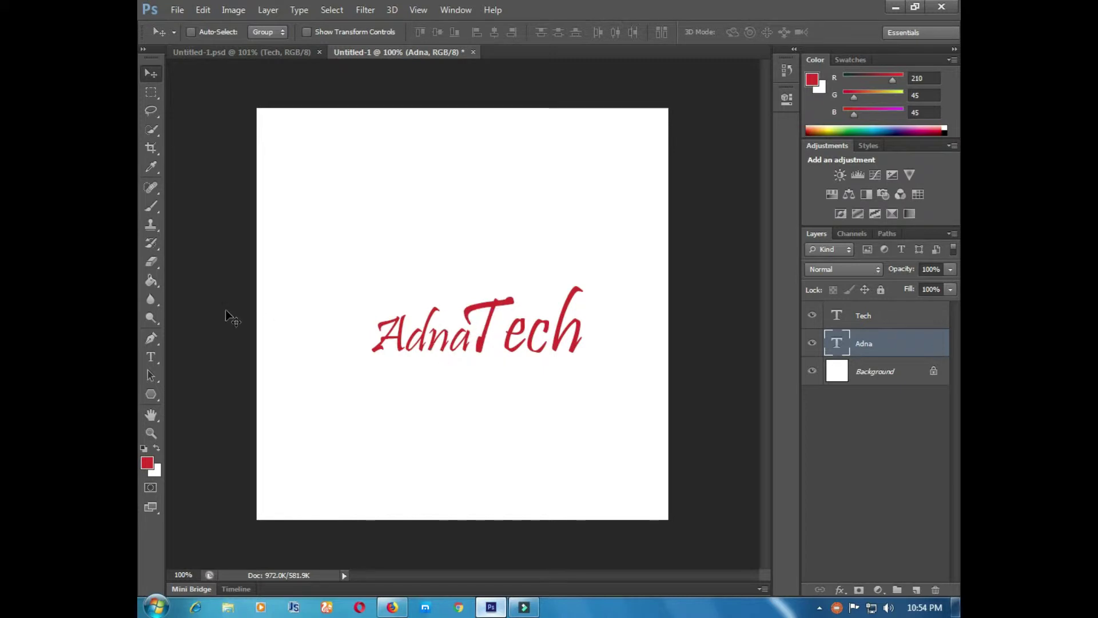
# - Reduce Adna slightly further to 73 pt and nudge it snugly against Tech
pyautogui.click(152, 357)
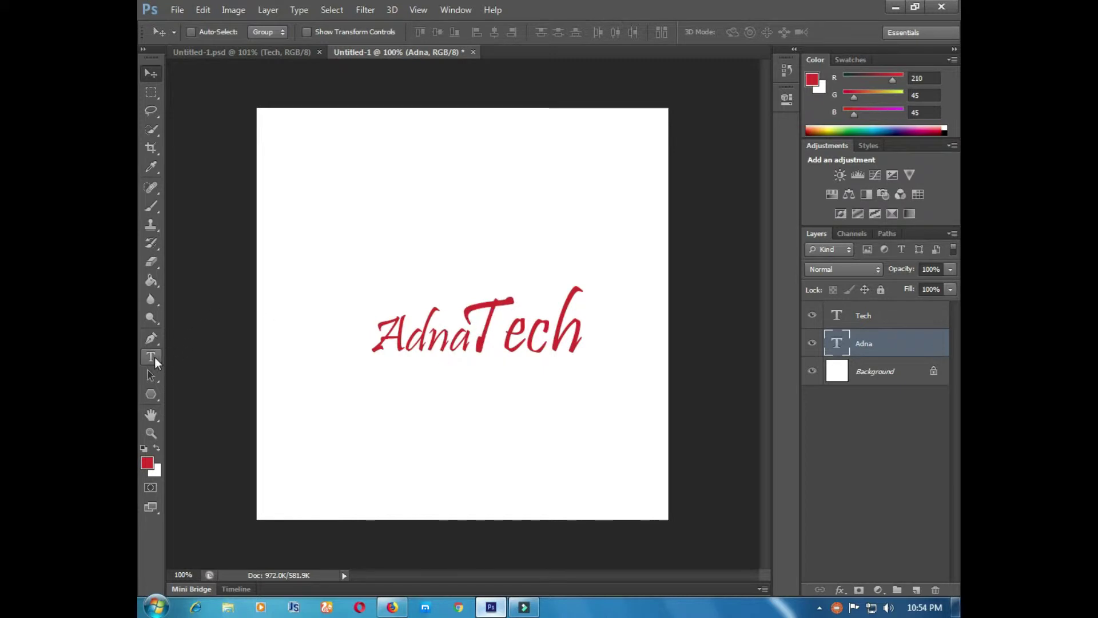
pyautogui.click(452, 335)
pyautogui.hotkey('ctrl', 'a')
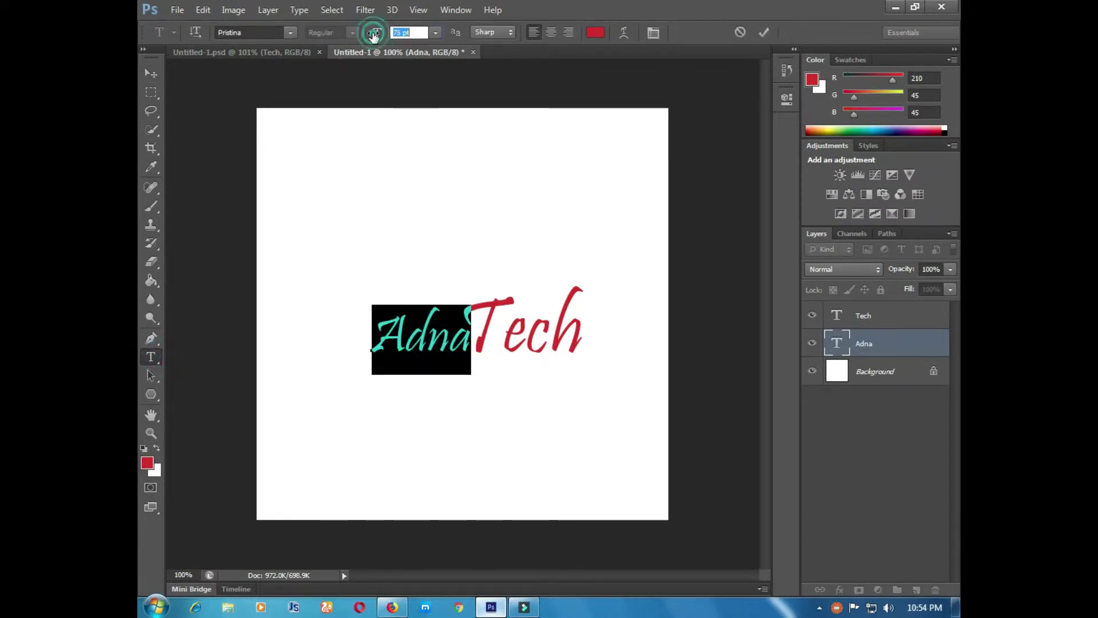
pyautogui.moveTo(372, 36); pyautogui.dragTo(369, 35)
pyautogui.click(150, 72)
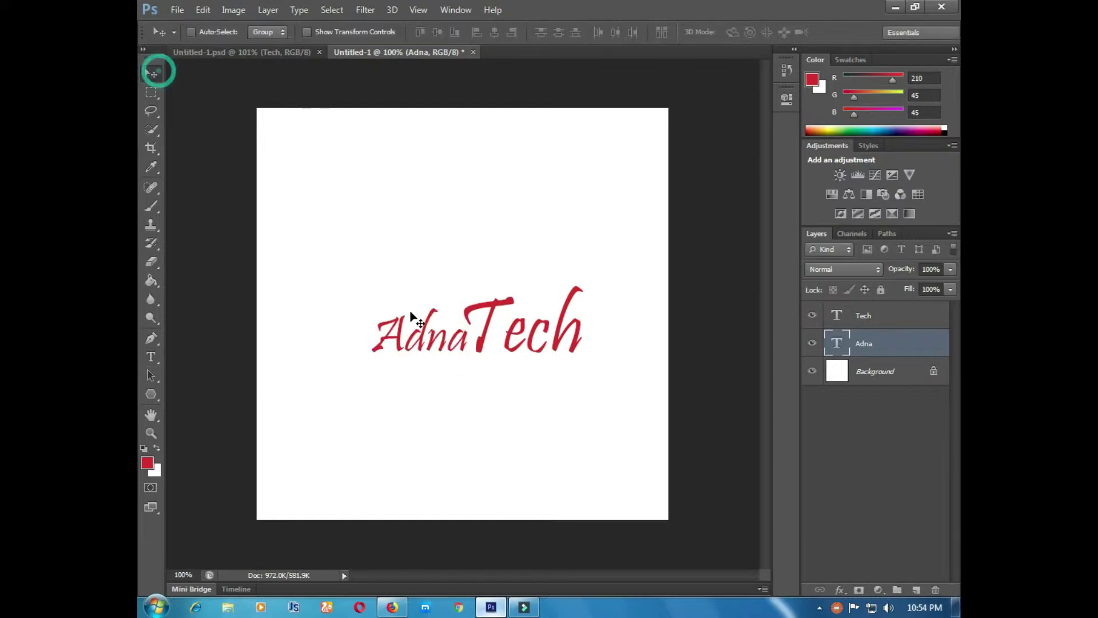
pyautogui.moveTo(417, 340); pyautogui.dragTo(420, 343)
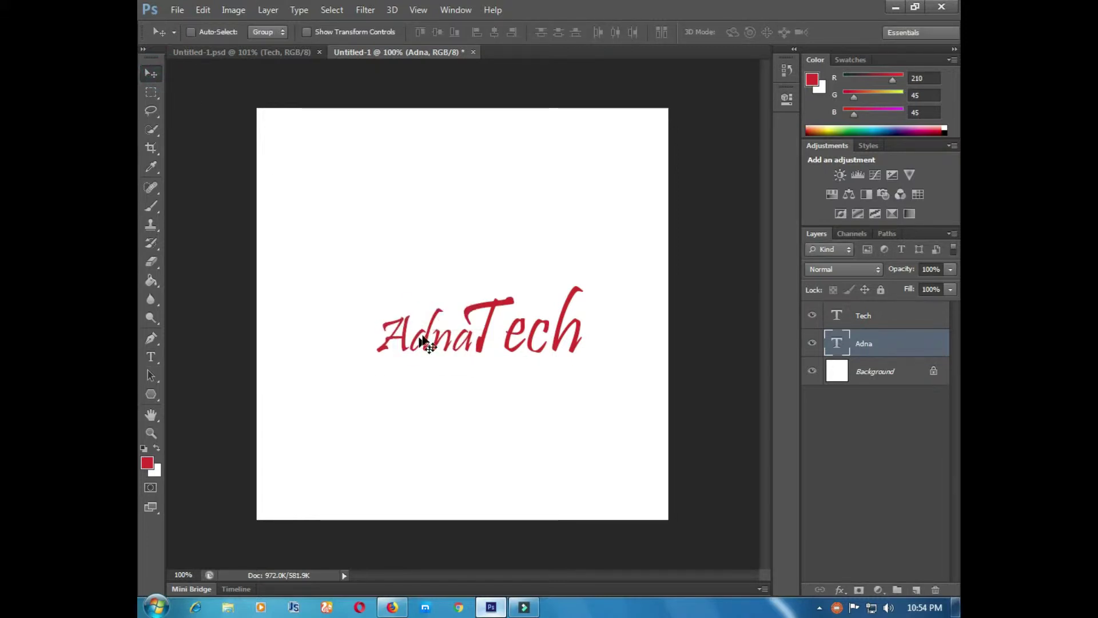
pyautogui.moveTo(424, 342); pyautogui.dragTo(416, 340)
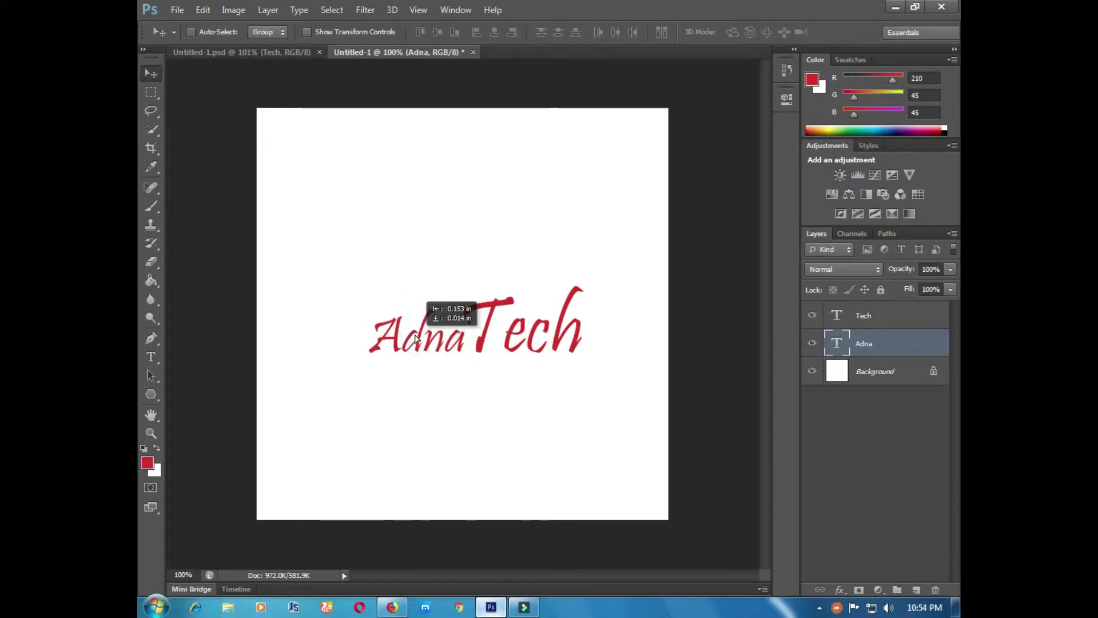
pyautogui.moveTo(147, 92); pyautogui.dragTo(201, 123)
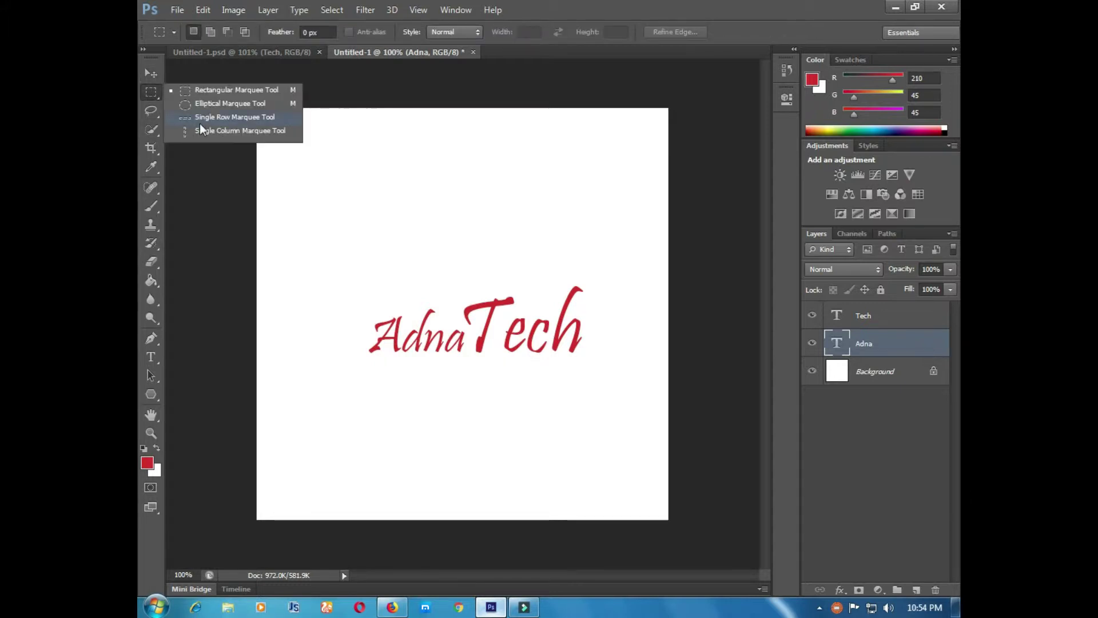
# - Draw a thin rectangular selection running from under Adna to under the T
pyautogui.click(204, 90)
pyautogui.moveTo(481, 359); pyautogui.dragTo(623, 361)
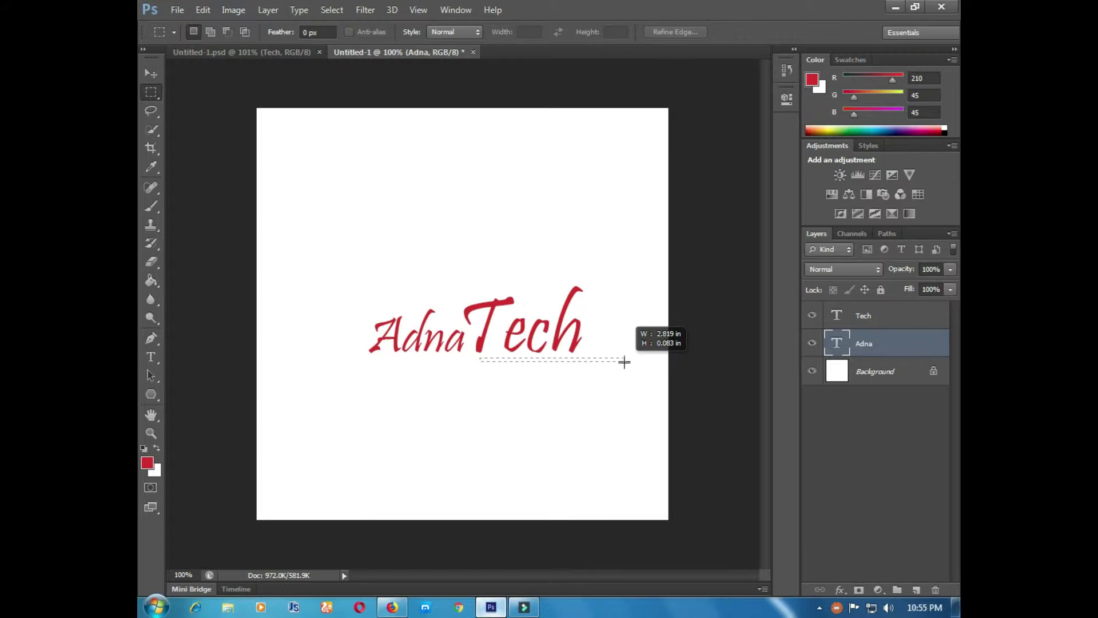
pyautogui.moveTo(623, 361); pyautogui.dragTo(626, 362)
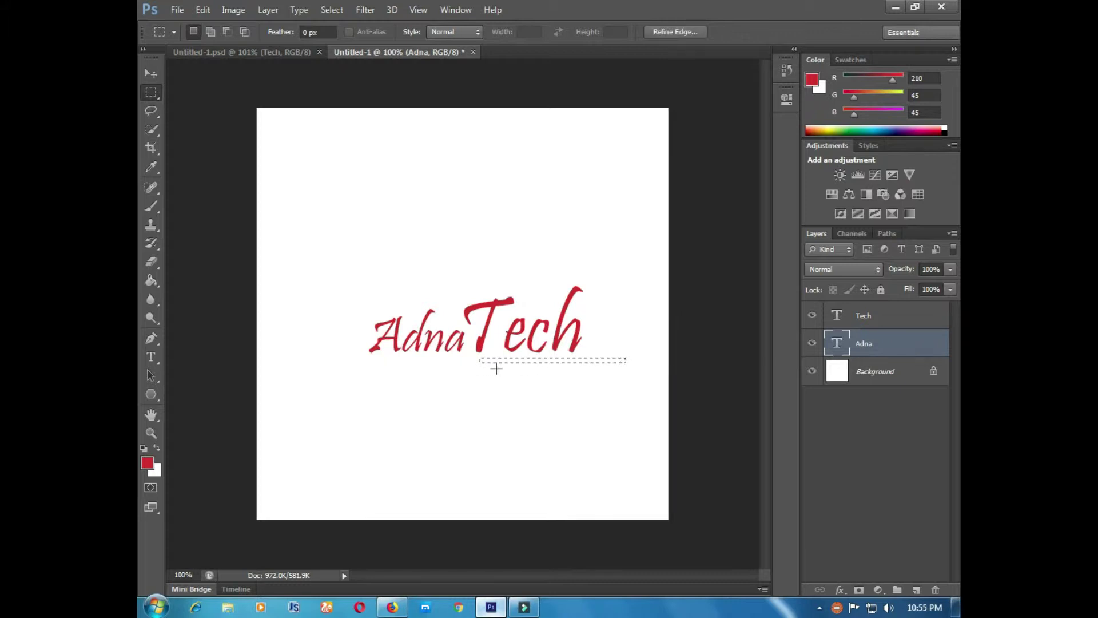
pyautogui.moveTo(535, 367); pyautogui.dragTo(377, 376)
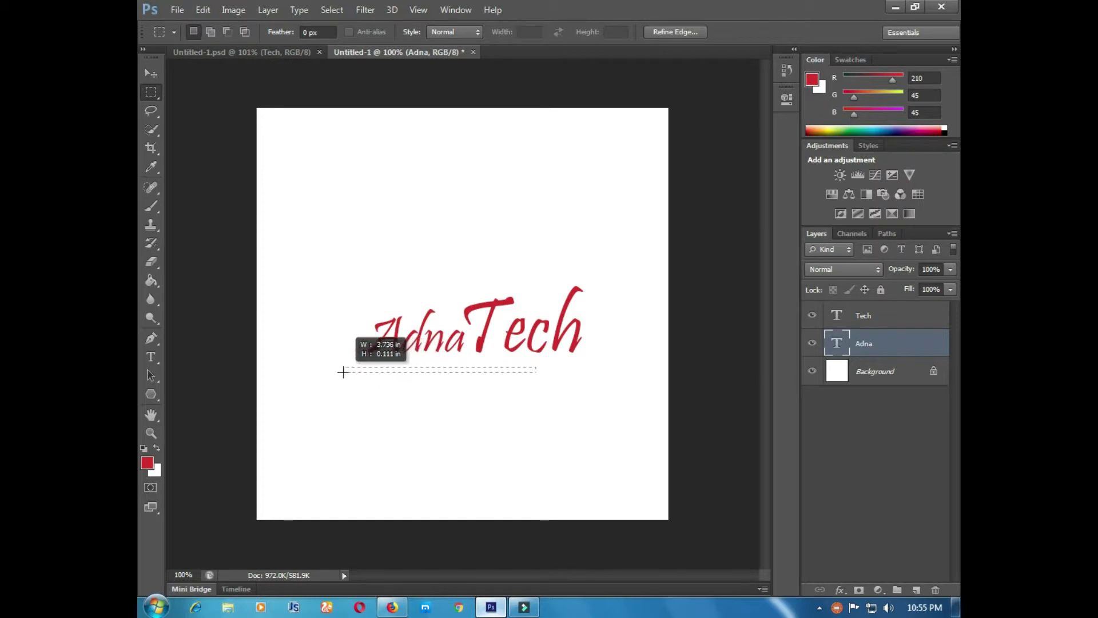
pyautogui.moveTo(377, 376); pyautogui.dragTo(342, 372)
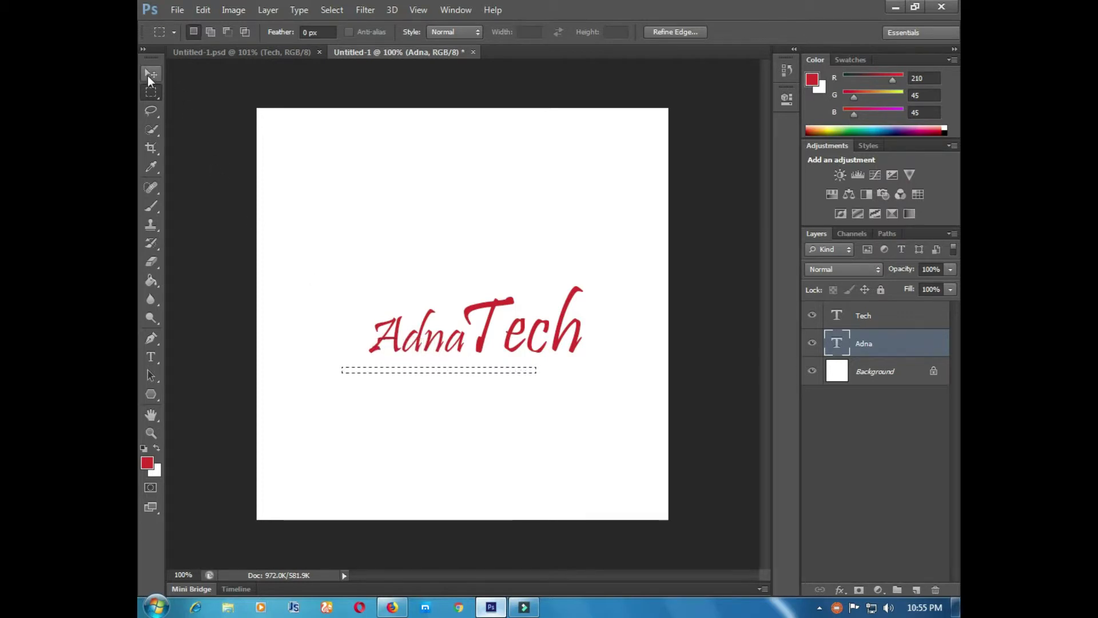
# - Fill the strip red with the Paint Bucket, rasterizing the Adna type layer
pyautogui.rightClick(160, 279)
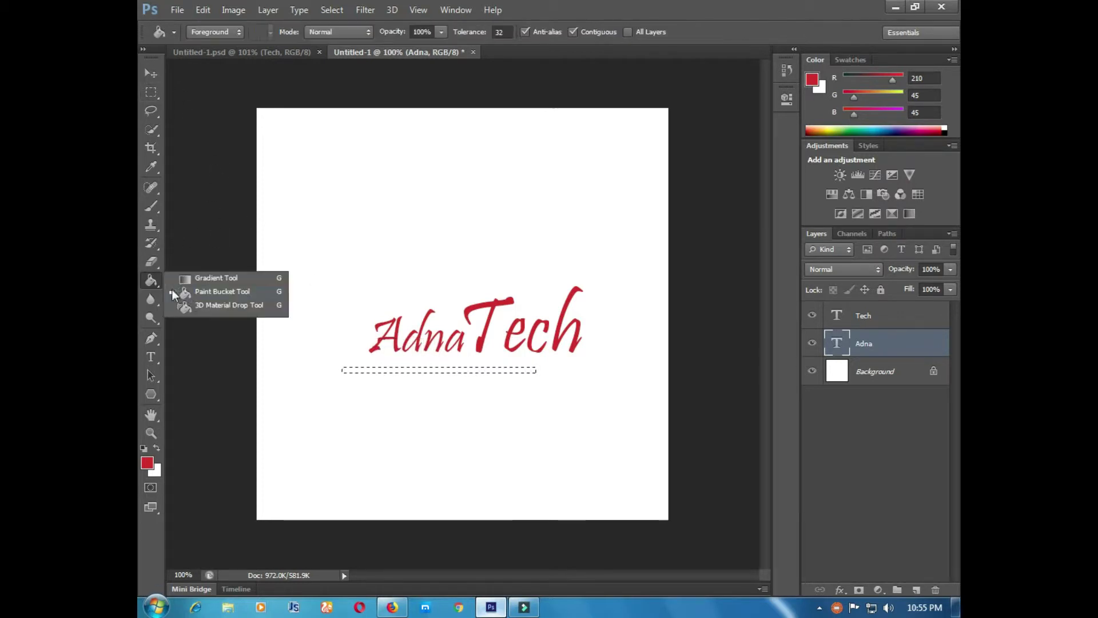
pyautogui.click(217, 288)
pyautogui.click(470, 372)
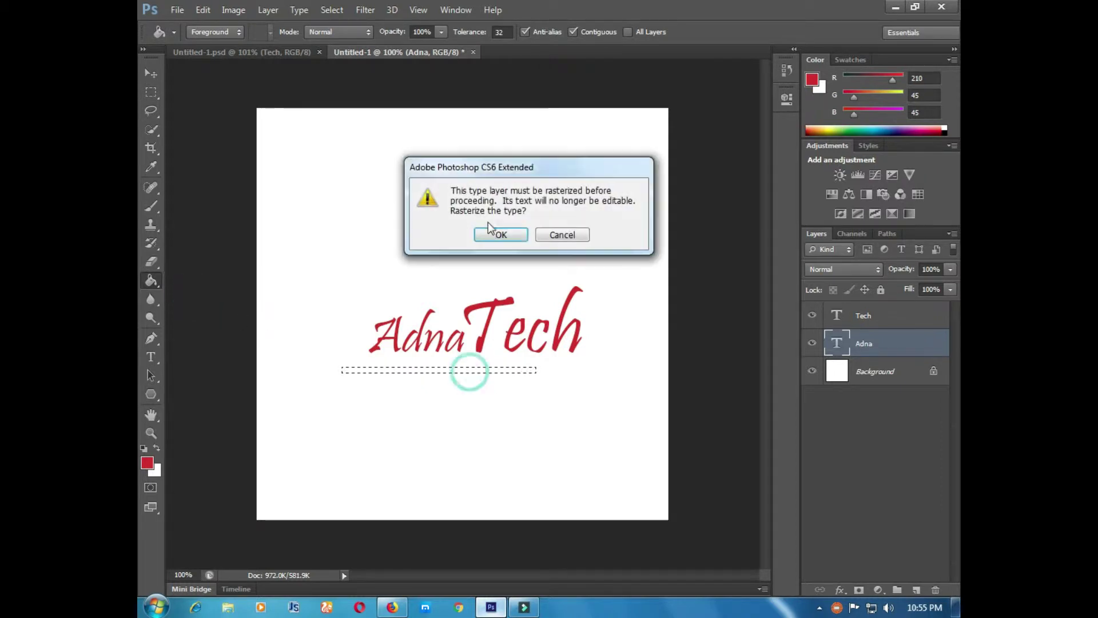
pyautogui.click(492, 237)
pyautogui.click(472, 371)
pyautogui.click(151, 92)
pyautogui.rightClick(151, 91)
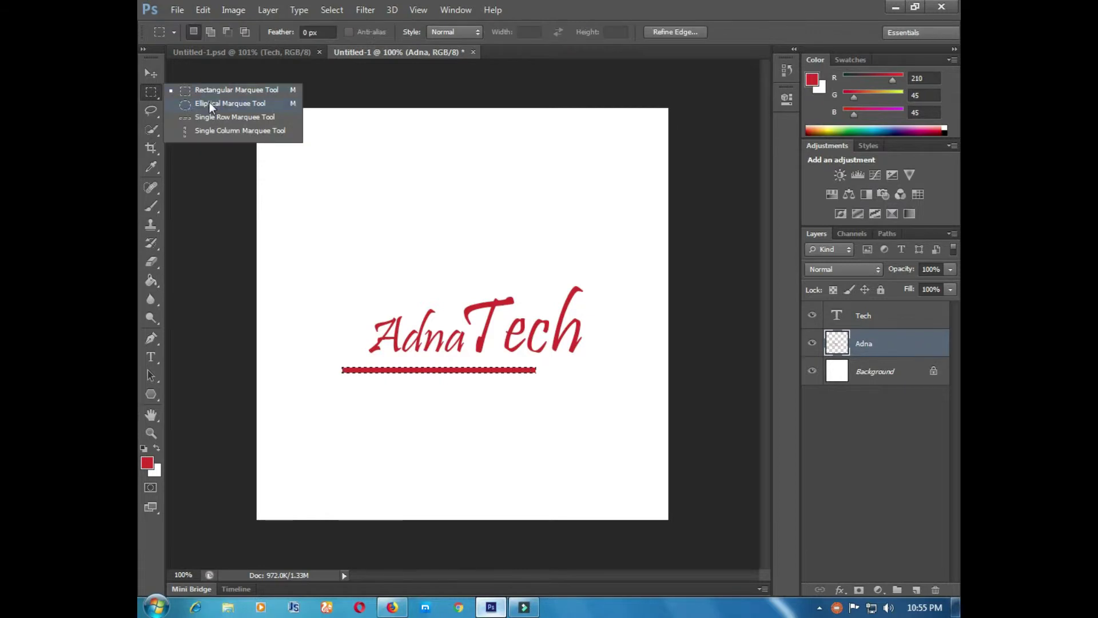
pyautogui.click(214, 90)
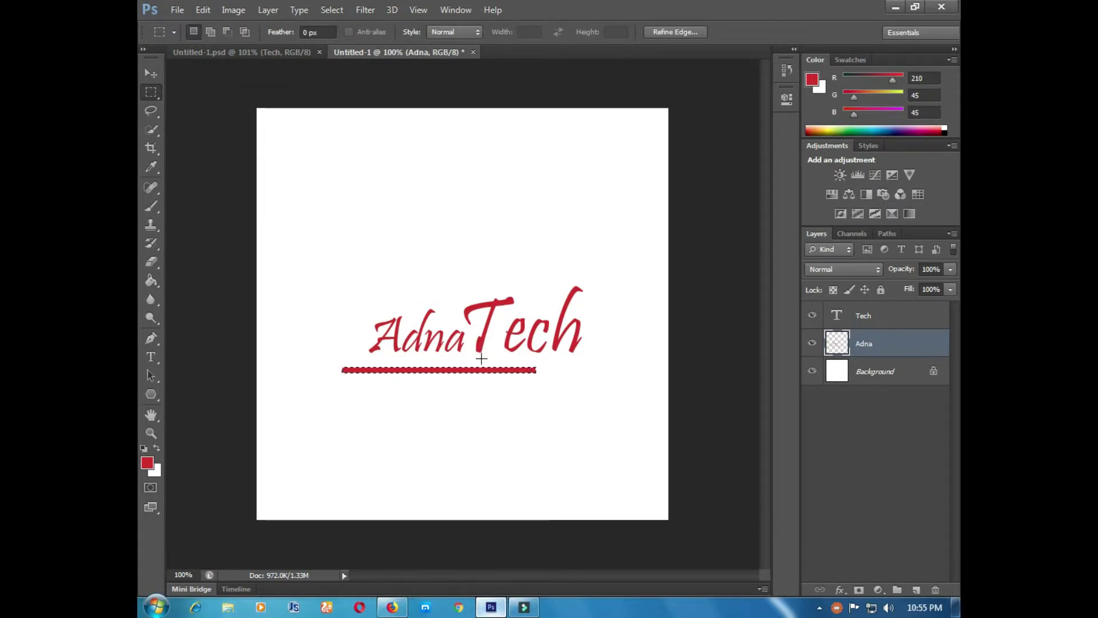
# - Fill a thin red strip under Tech, slightly above and overlapping the first bar
pyautogui.moveTo(485, 358); pyautogui.dragTo(611, 361)
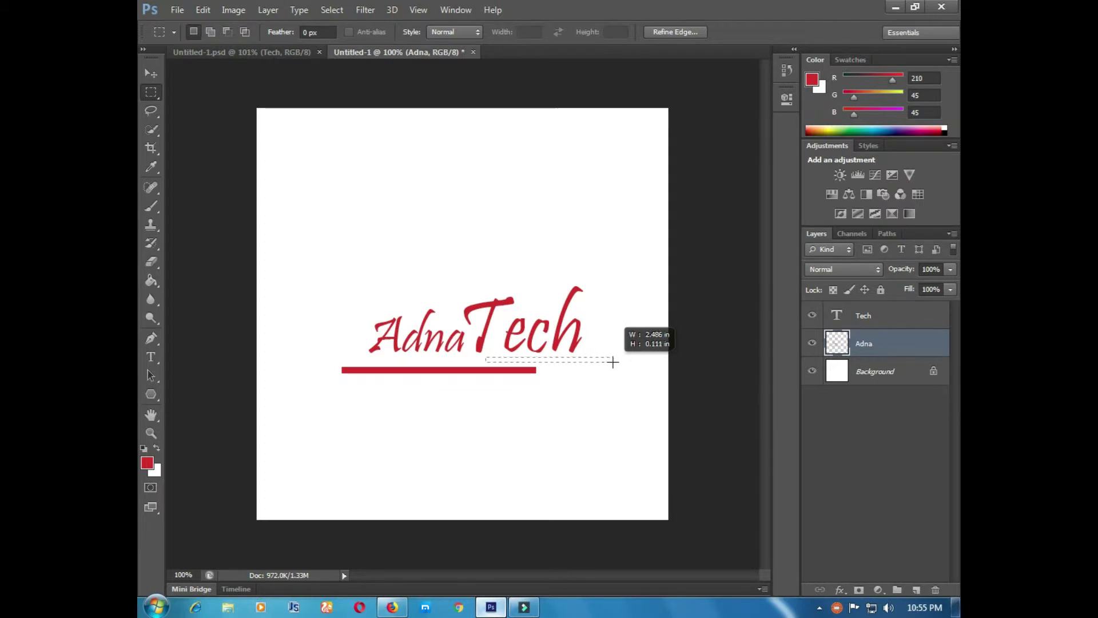
pyautogui.moveTo(611, 360); pyautogui.dragTo(615, 362)
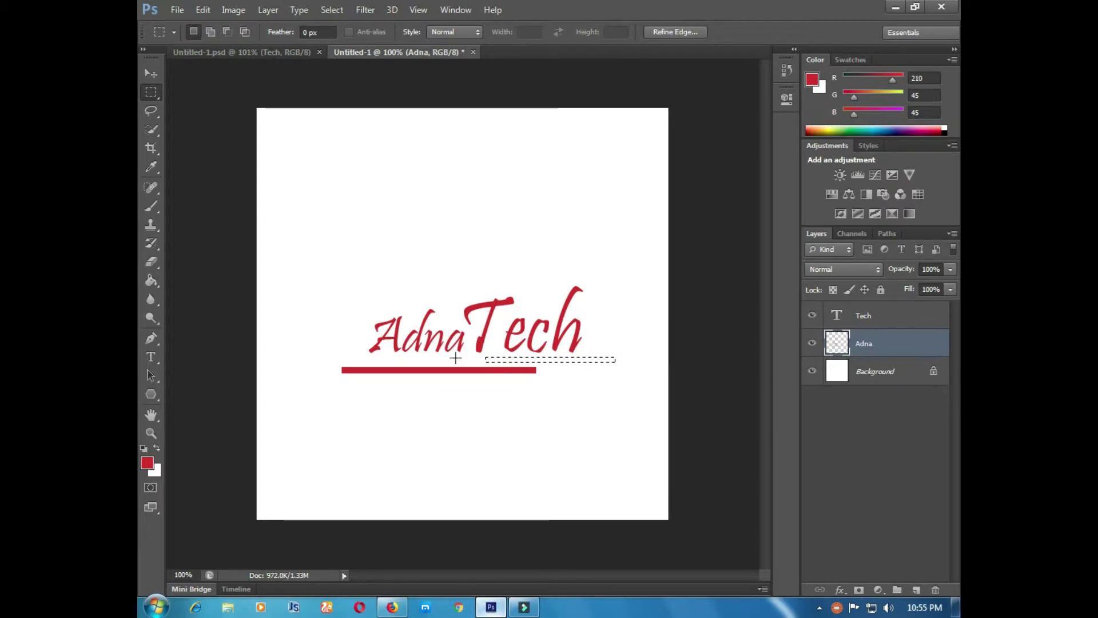
pyautogui.click(420, 358)
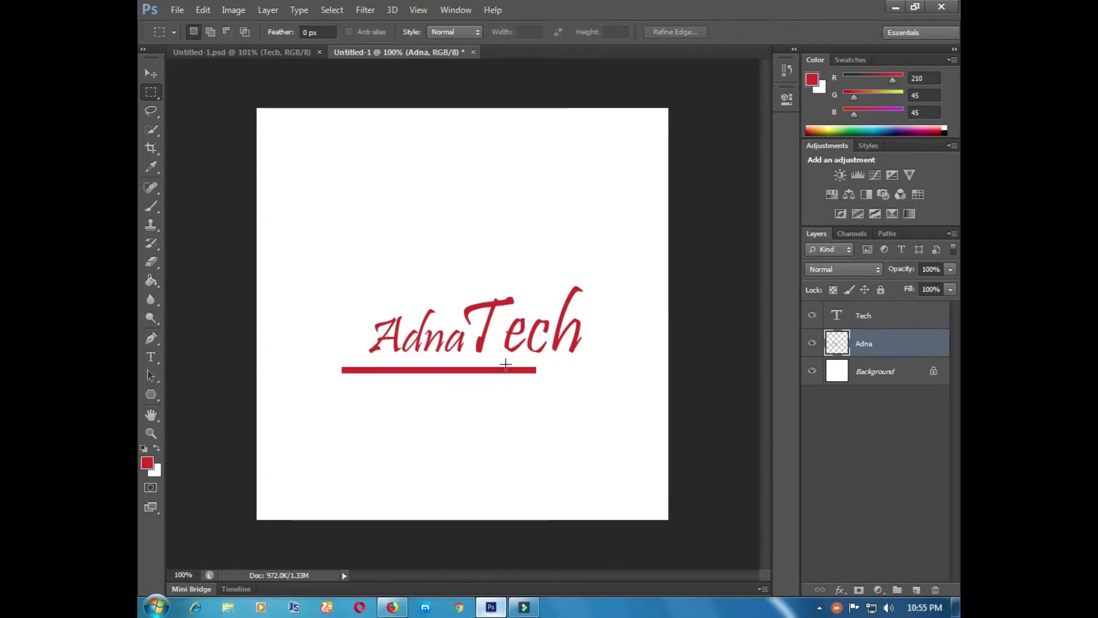
pyautogui.moveTo(512, 357); pyautogui.dragTo(600, 364)
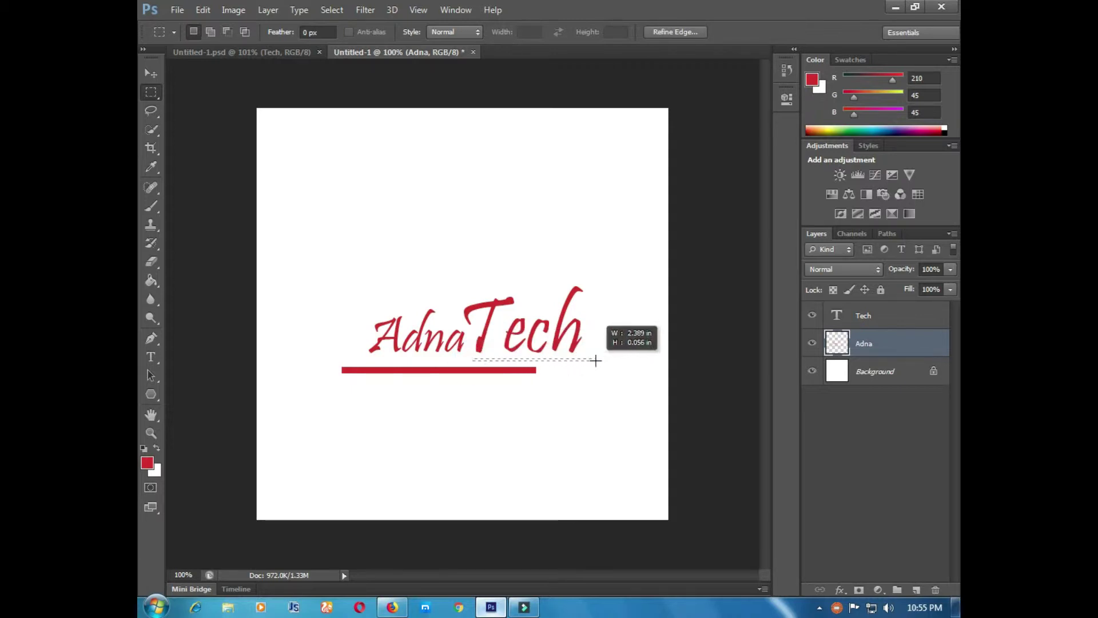
pyautogui.moveTo(600, 364); pyautogui.dragTo(603, 363)
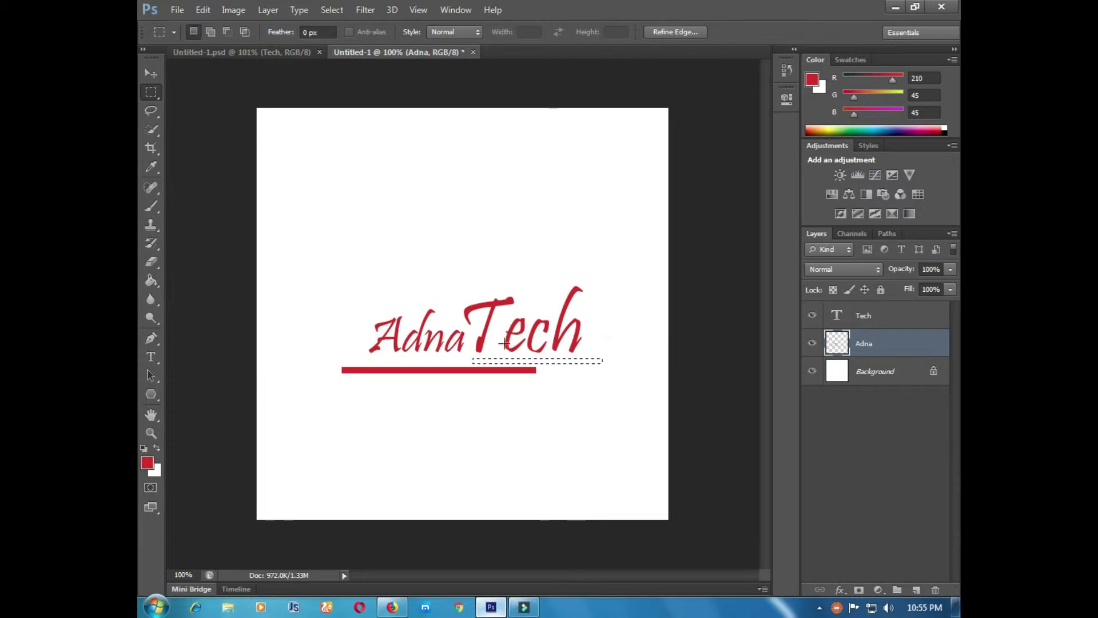
pyautogui.click(152, 282)
pyautogui.rightClick(159, 289)
pyautogui.click(201, 294)
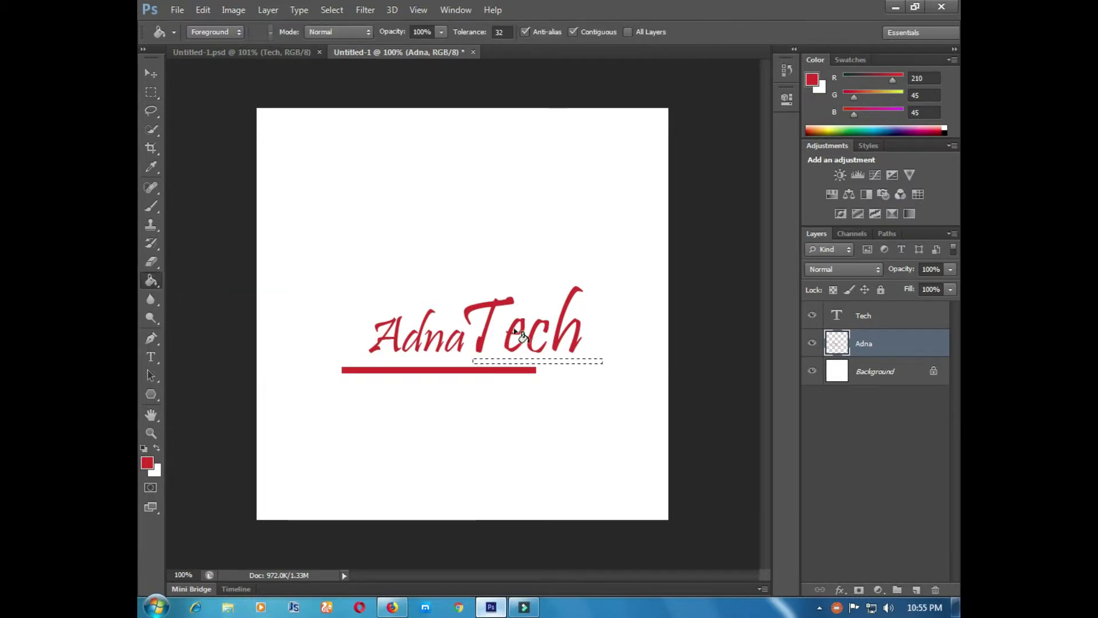
pyautogui.click(535, 362)
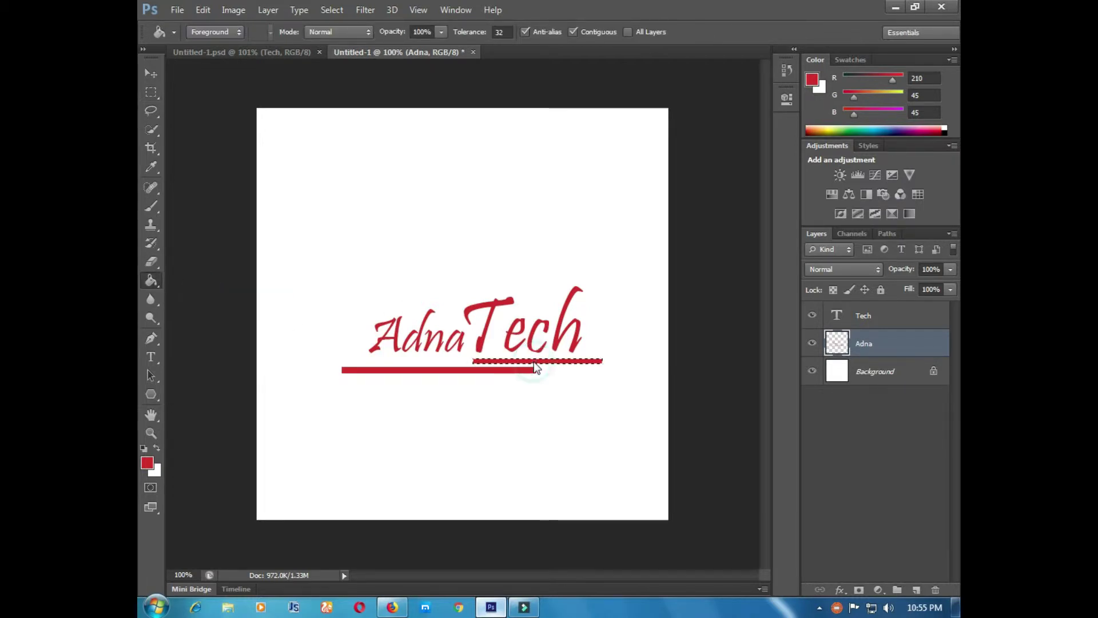
# - Add a thin red bar left of the top bar, extending further left under Adna
pyautogui.click(150, 74)
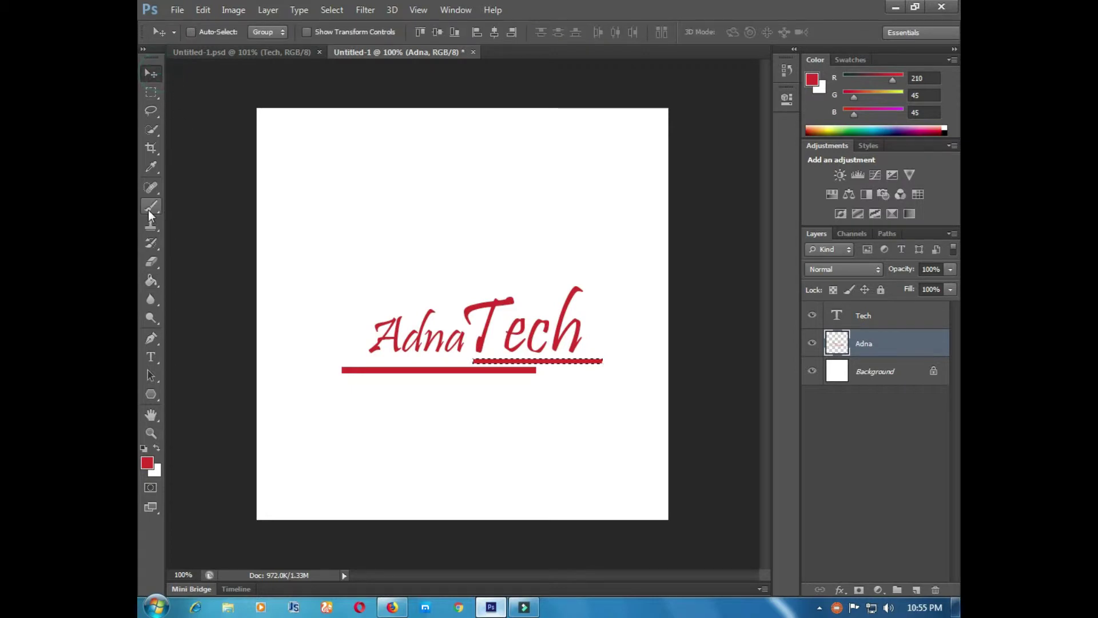
pyautogui.rightClick(152, 92)
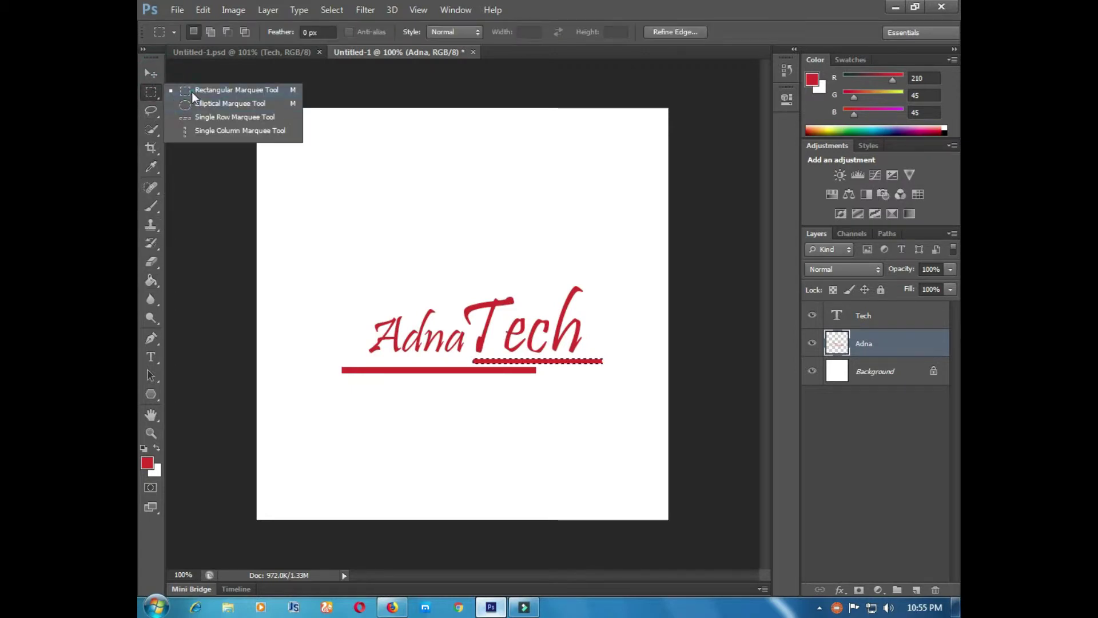
pyautogui.click(191, 90)
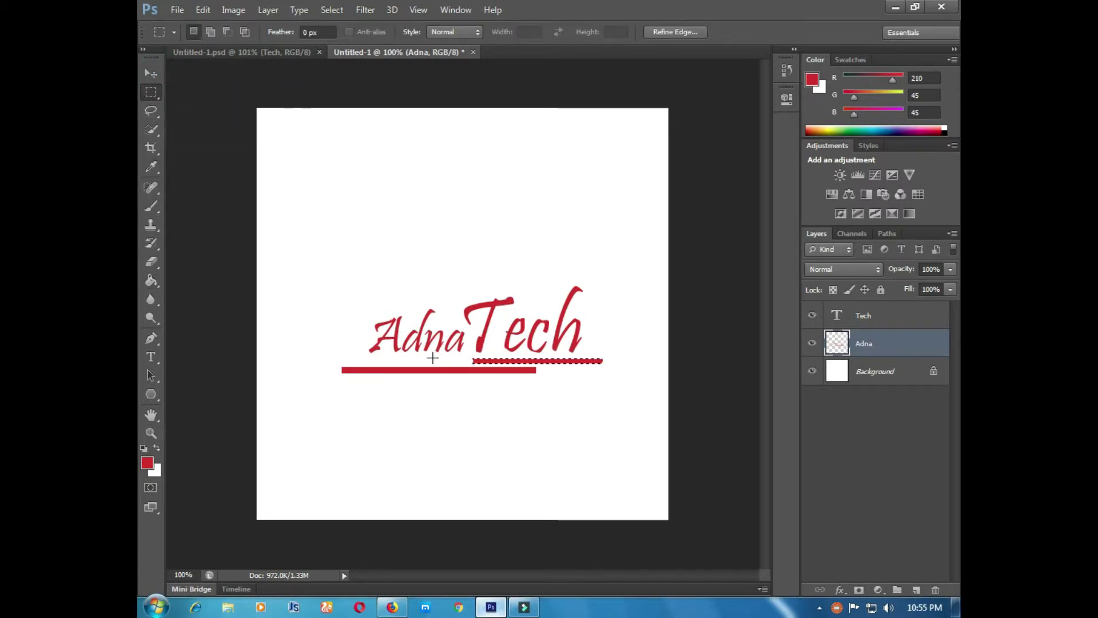
pyautogui.moveTo(432, 356); pyautogui.dragTo(308, 362)
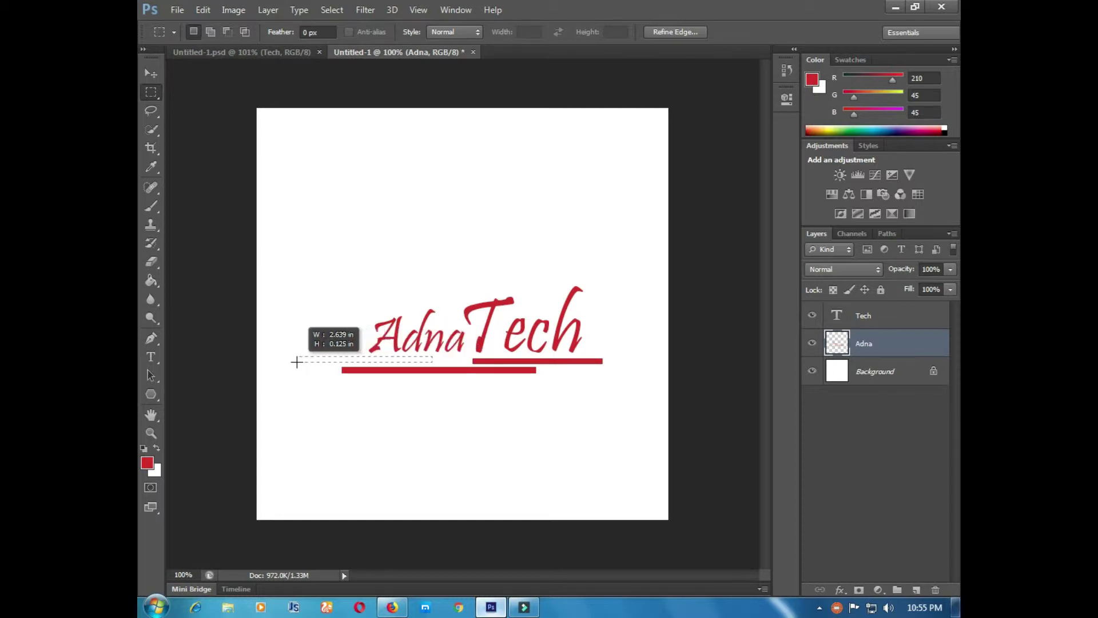
pyautogui.moveTo(306, 362); pyautogui.dragTo(297, 360)
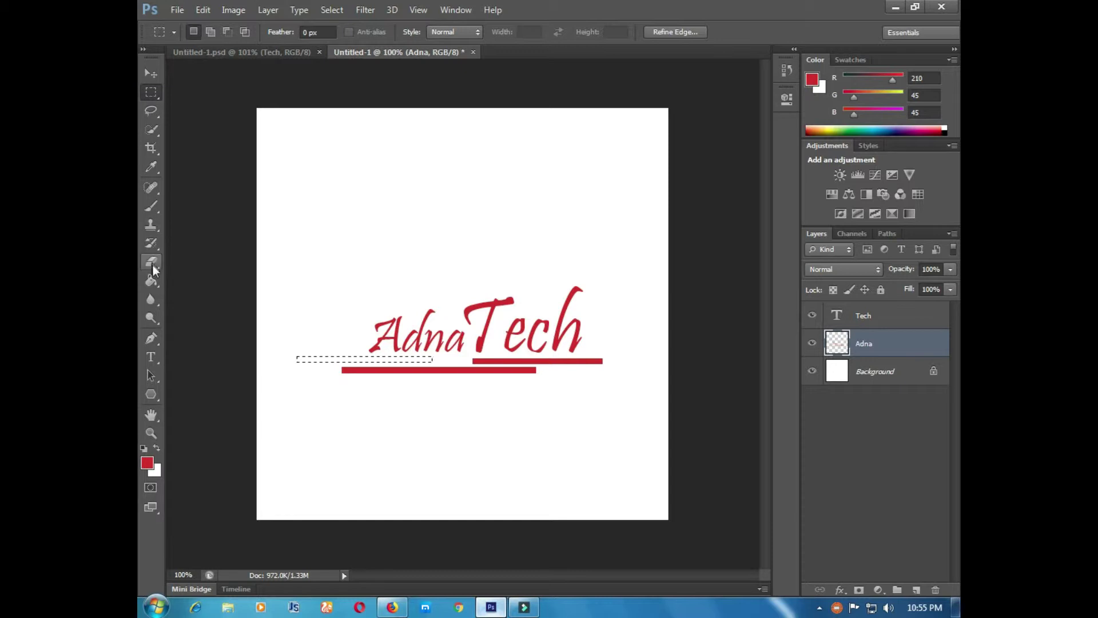
pyautogui.click(155, 278)
pyautogui.click(199, 287)
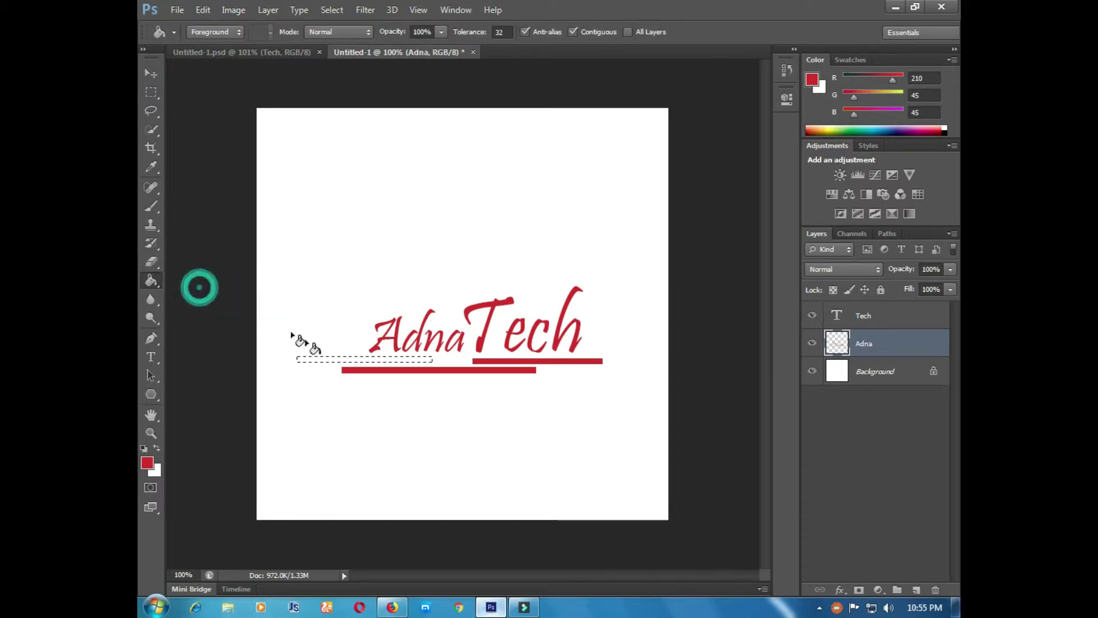
pyautogui.click(345, 359)
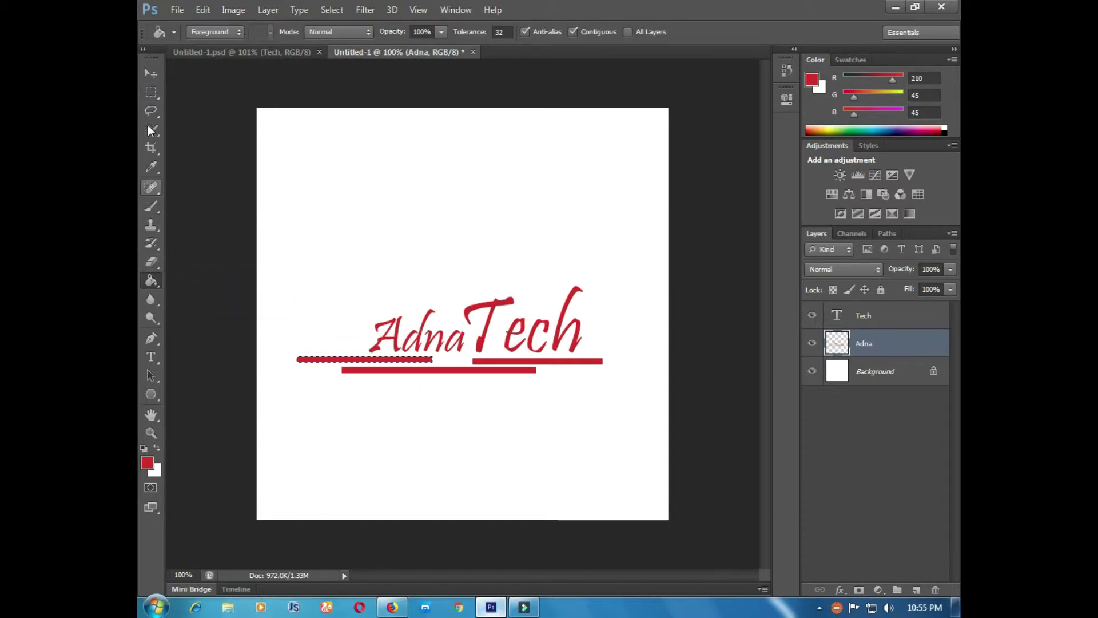
# - Add a long thin red bar lowest beneath the others, reaching past Tech
pyautogui.rightClick(152, 92)
pyautogui.click(201, 89)
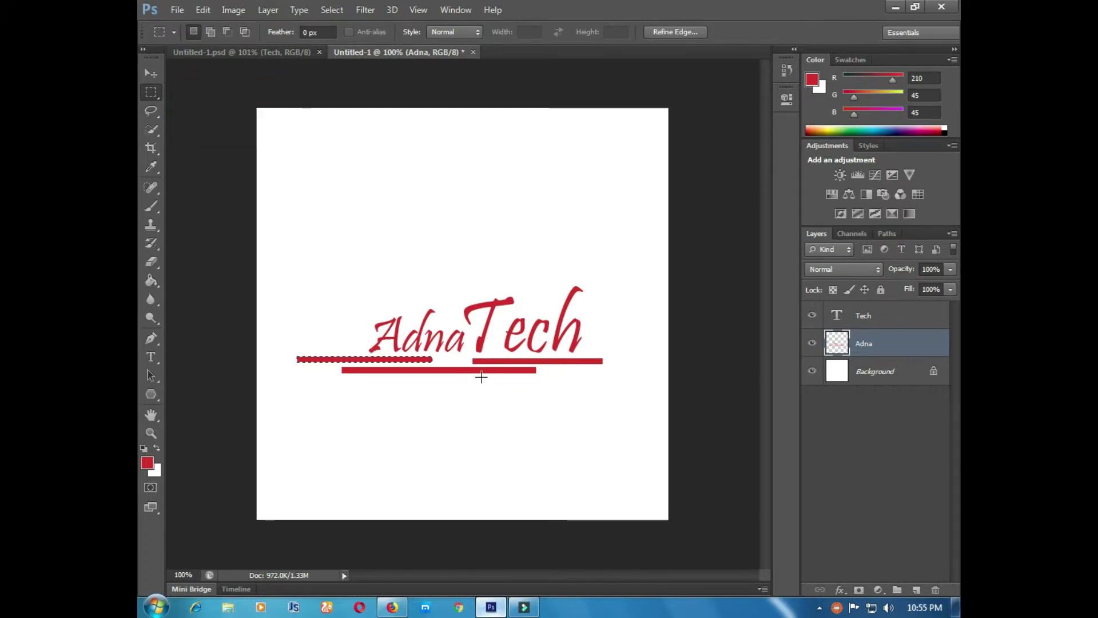
pyautogui.moveTo(482, 377); pyautogui.dragTo(637, 382)
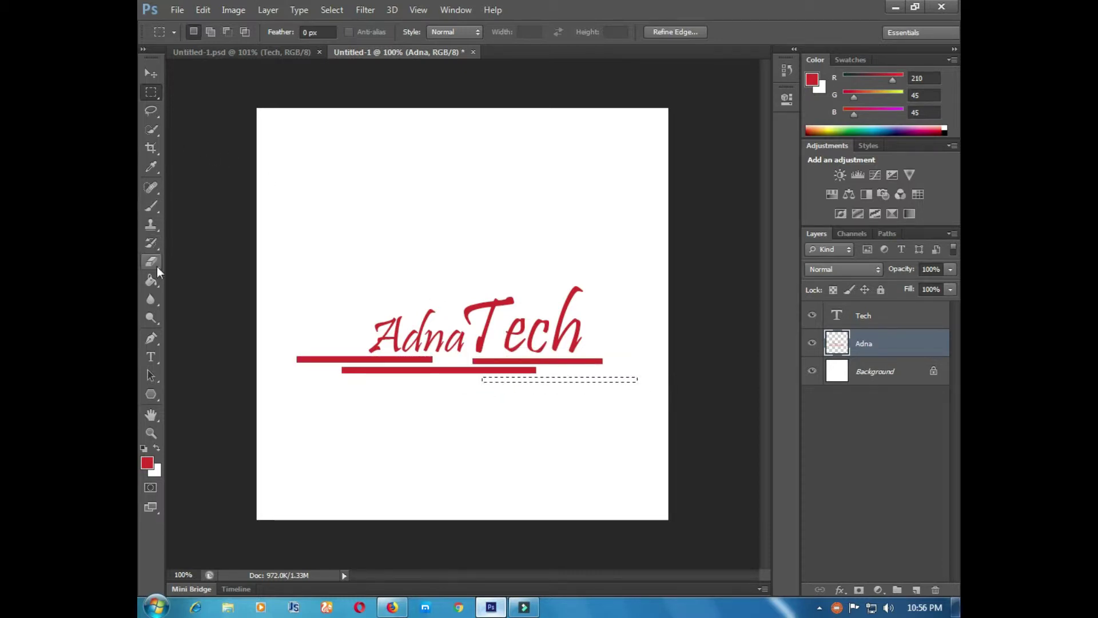
pyautogui.moveTo(156, 281); pyautogui.dragTo(215, 293)
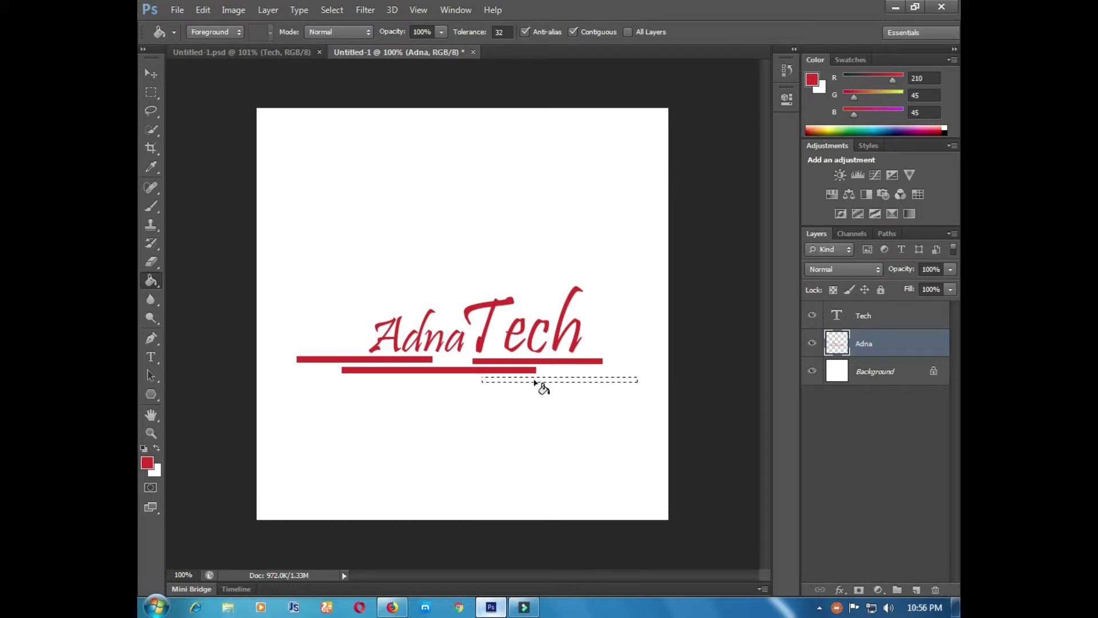
pyautogui.click(535, 380)
pyautogui.click(150, 76)
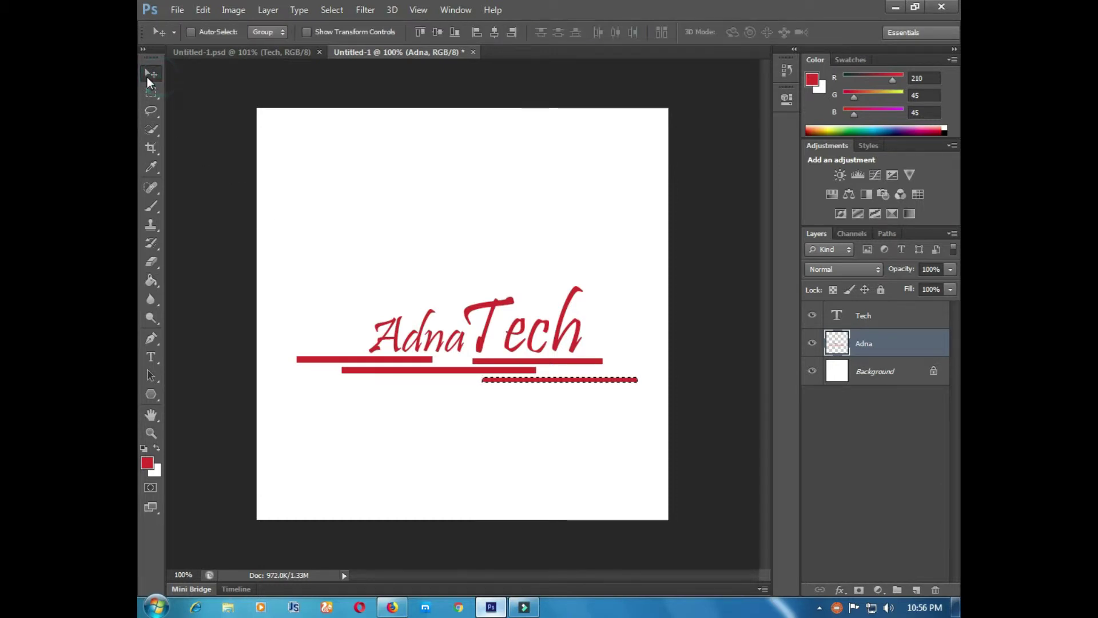
# - Draw small red Polygon pentagons before Adna and after Tech, then deselect
pyautogui.moveTo(153, 394); pyautogui.dragTo(195, 417)
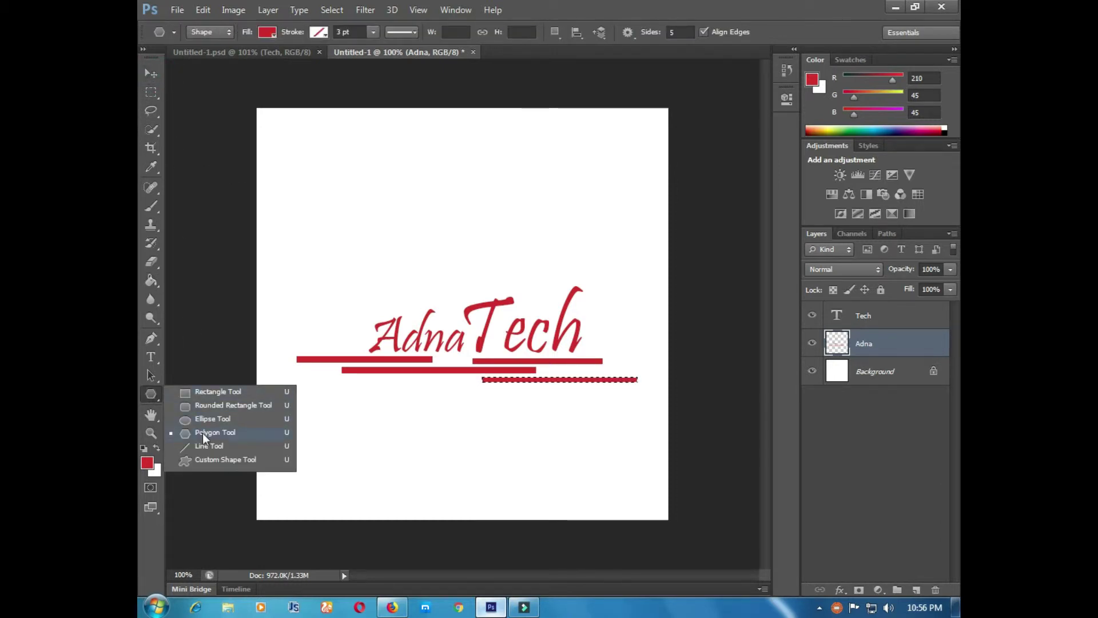
pyautogui.click(203, 434)
pyautogui.moveTo(595, 312); pyautogui.dragTo(599, 330)
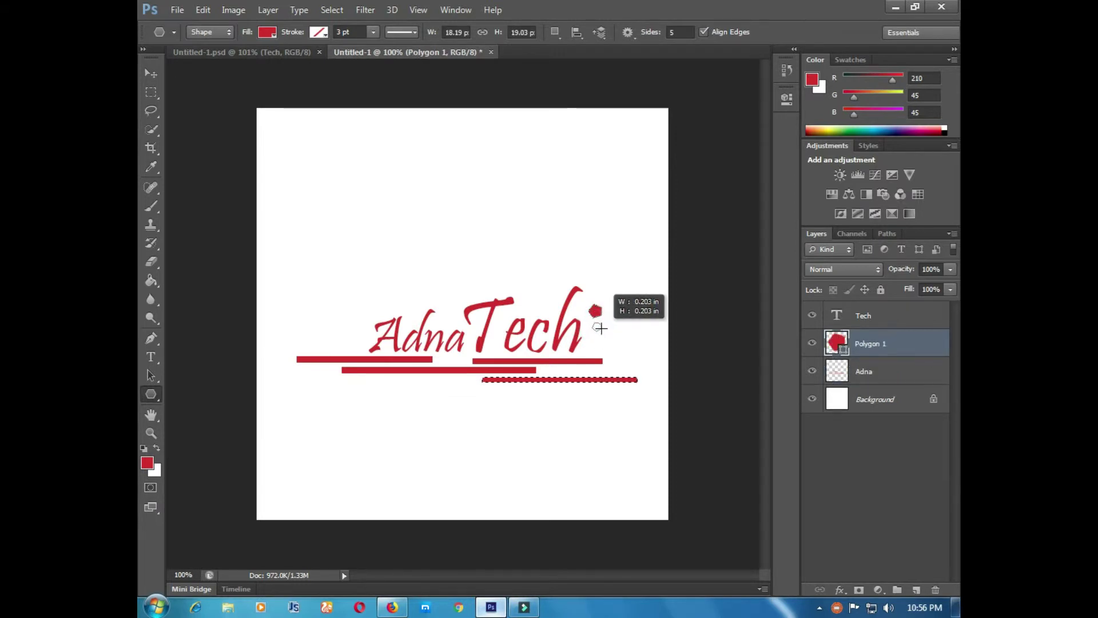
pyautogui.moveTo(362, 311); pyautogui.dragTo(359, 330)
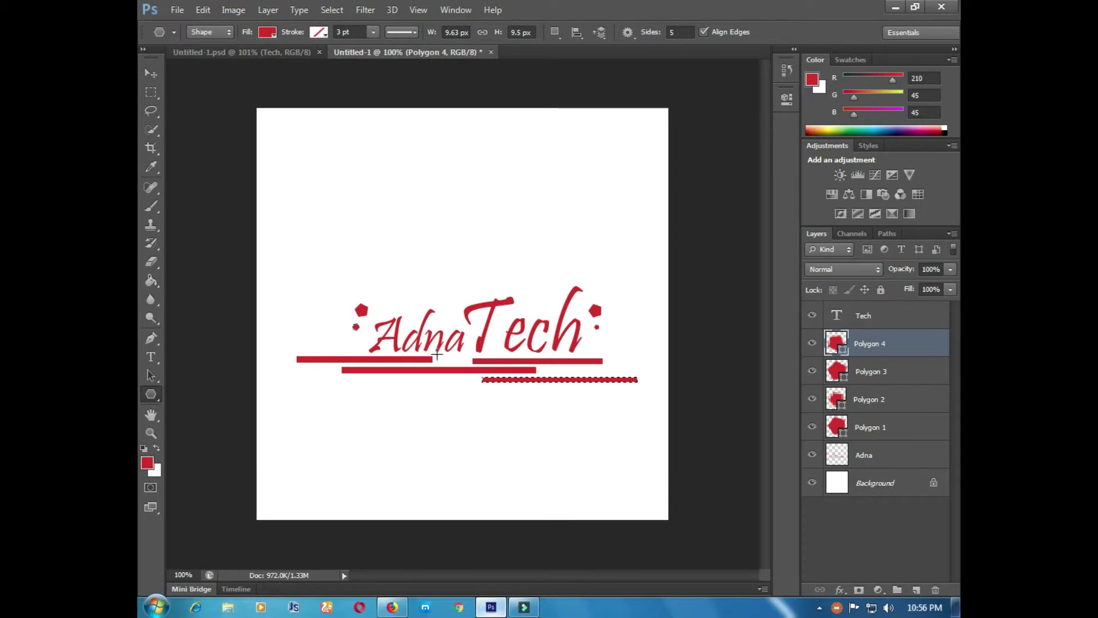
pyautogui.click(151, 75)
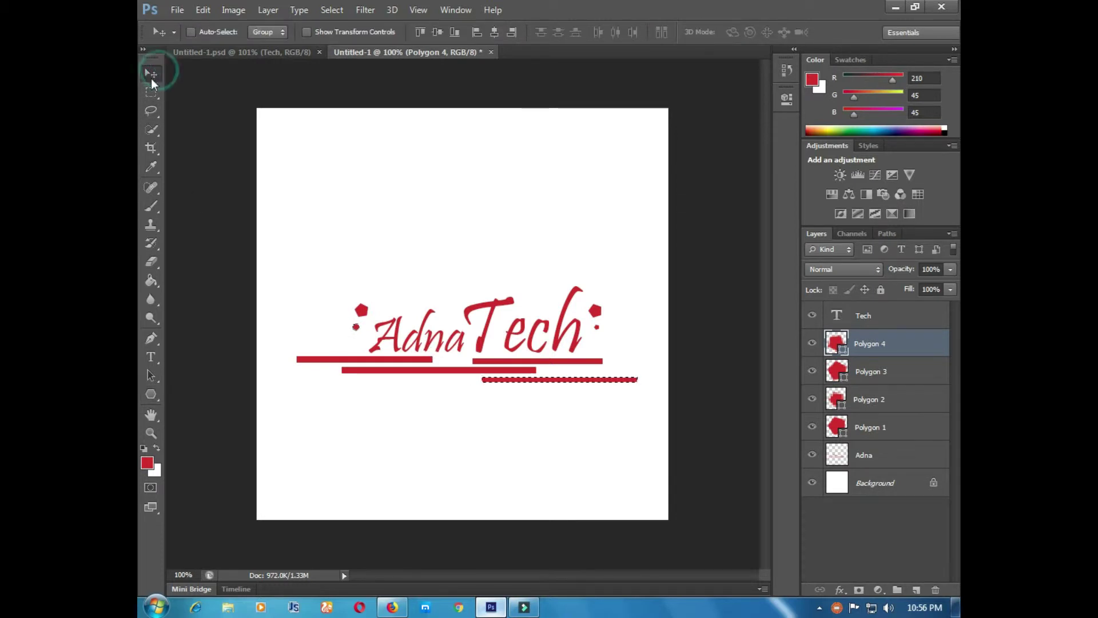
pyautogui.hotkey('ctrl', 'd')
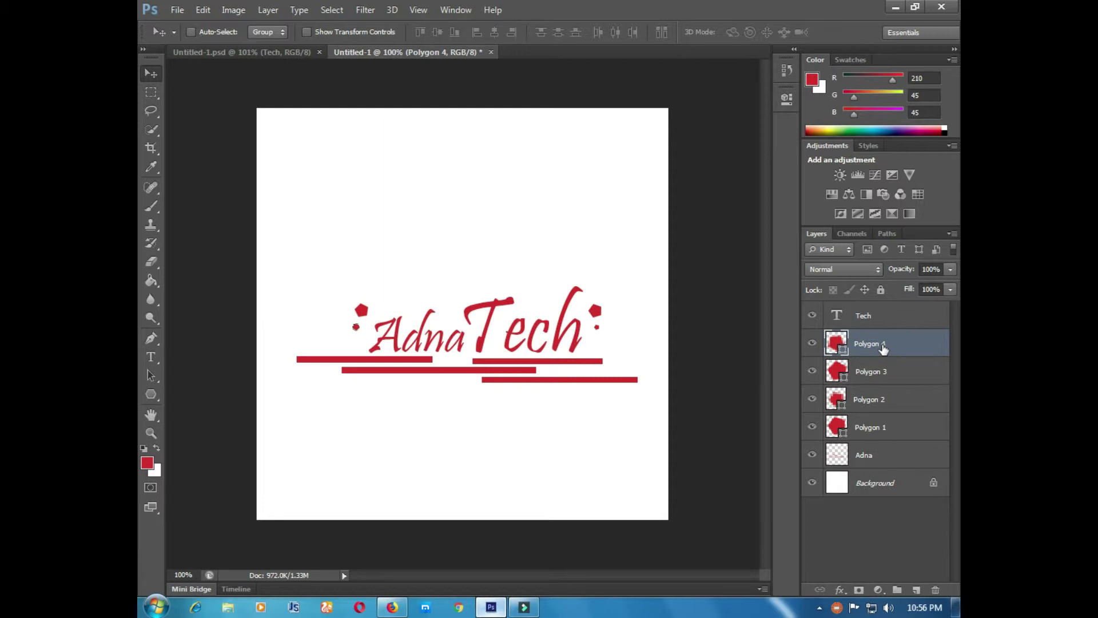
# - Click through the Polygon 1, Adna and Tech layers, ending on the Adna layer
pyautogui.click(882, 419)
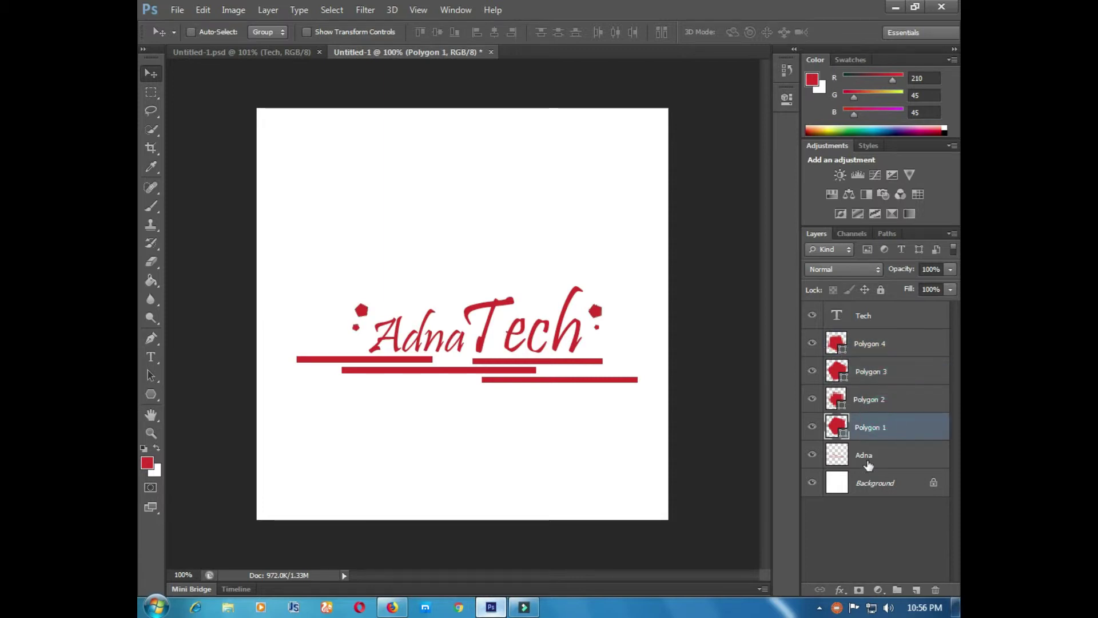
pyautogui.click(865, 456)
pyautogui.click(867, 317)
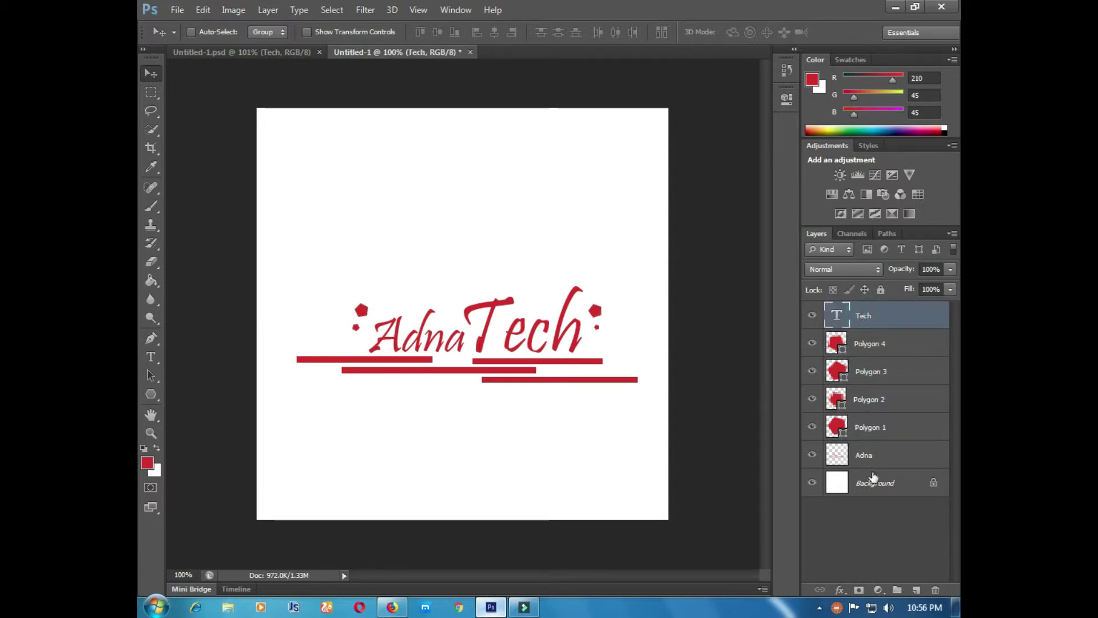
pyautogui.doubleClick(864, 456)
# - Open the Adna layer style and enable a Color Overlay
pyautogui.press('Return')
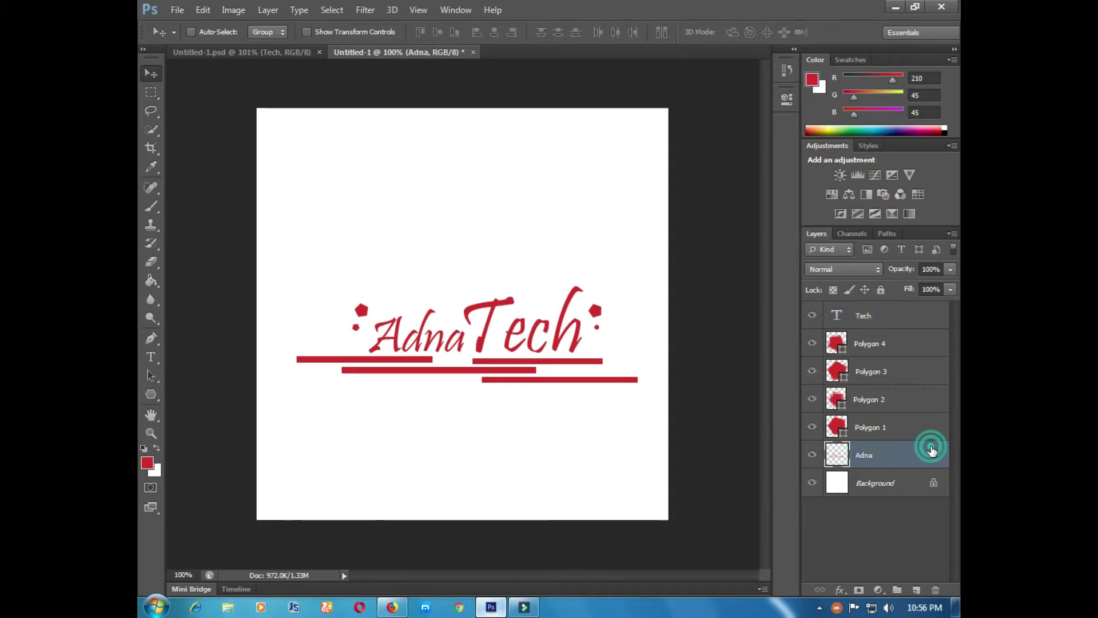
pyautogui.doubleClick(932, 450)
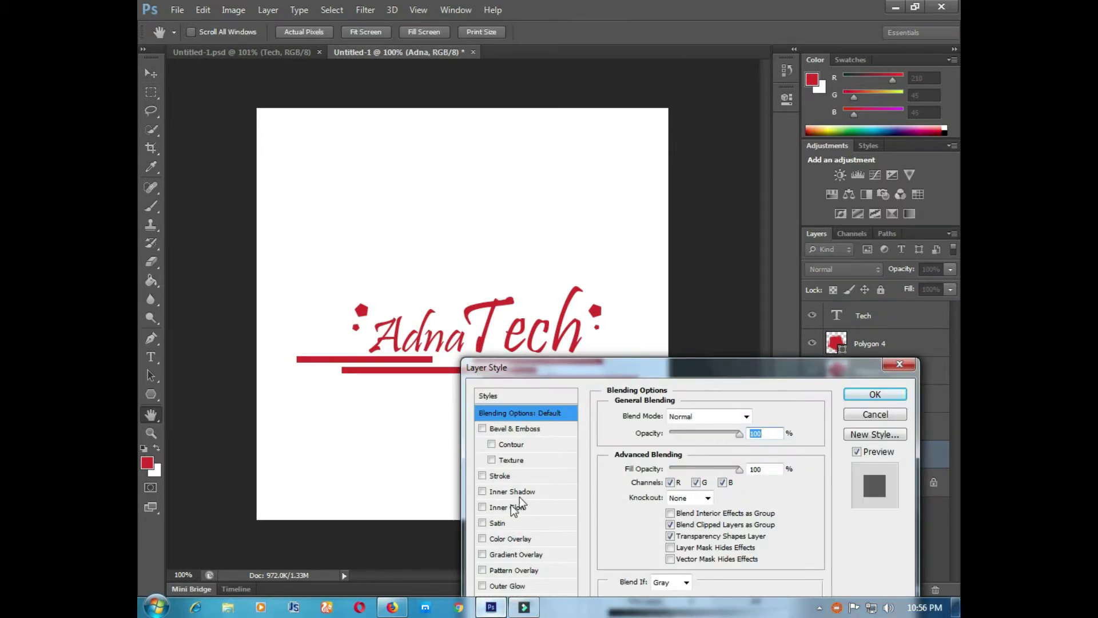
pyautogui.click(510, 539)
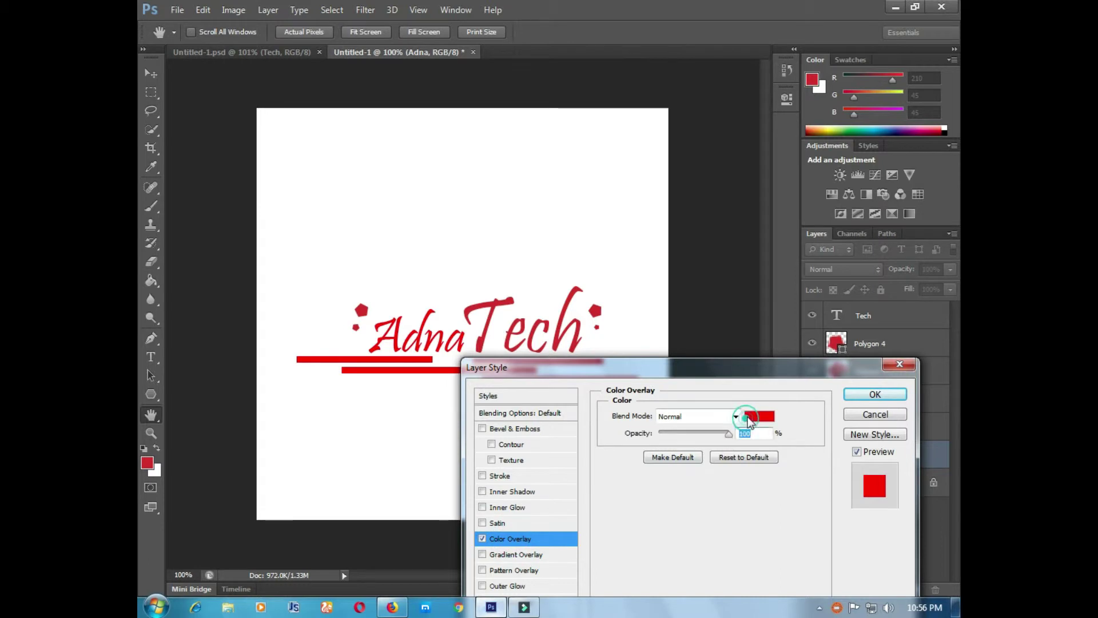
pyautogui.click(759, 416)
# - Trial brownish-red, black and dark grey overlay colours, then switch Color Overlay off
pyautogui.moveTo(648, 142); pyautogui.dragTo(600, 186)
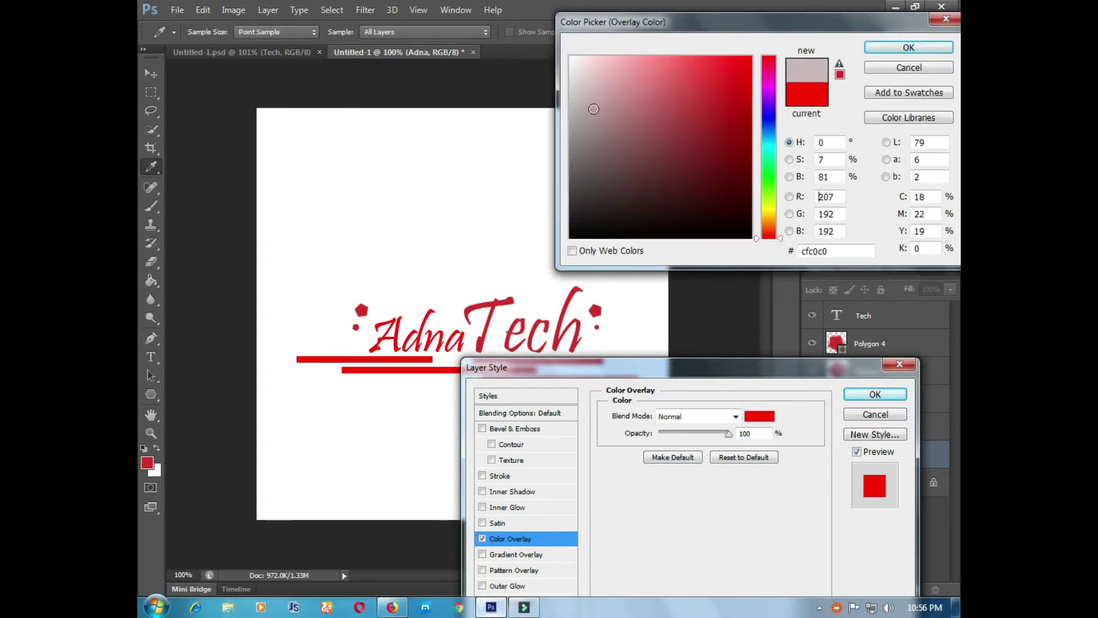
pyautogui.click(591, 213)
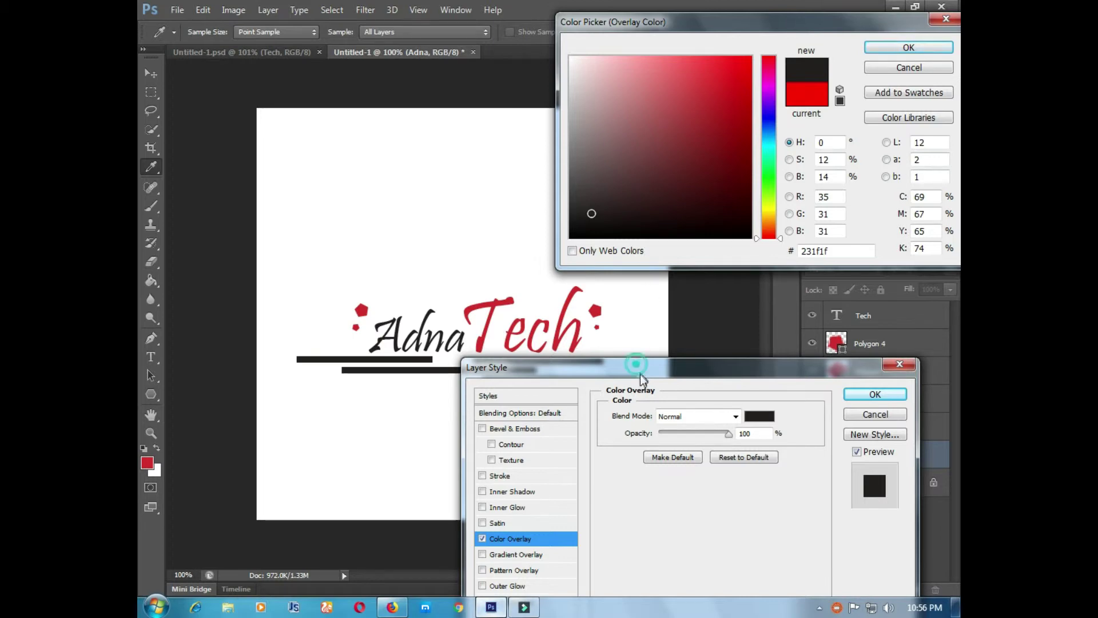
pyautogui.click(637, 172)
pyautogui.click(664, 134)
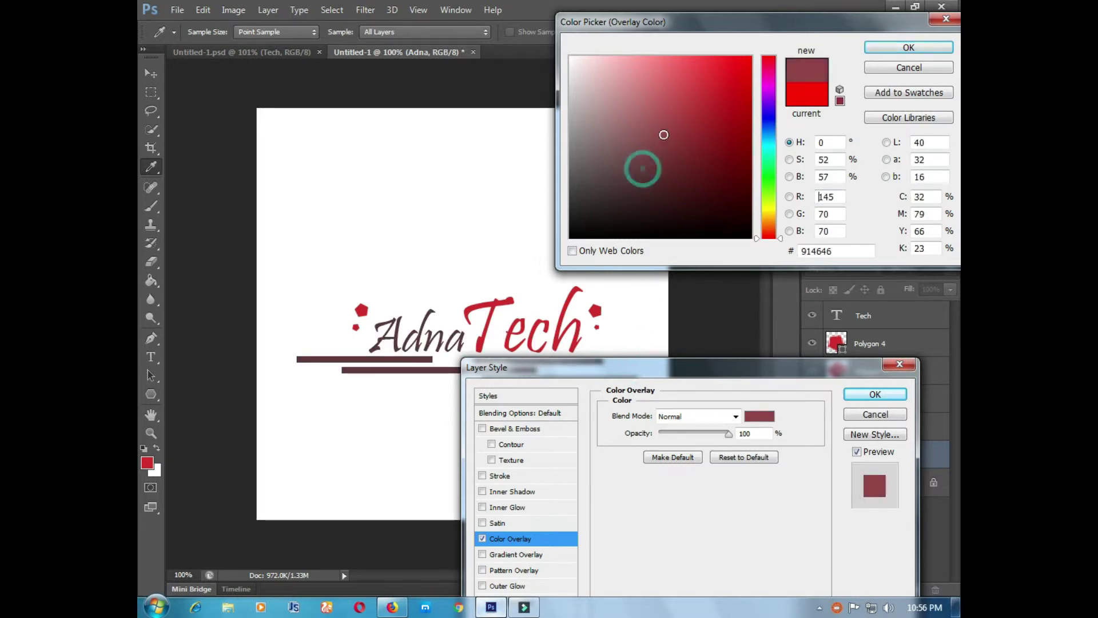
pyautogui.click(597, 216)
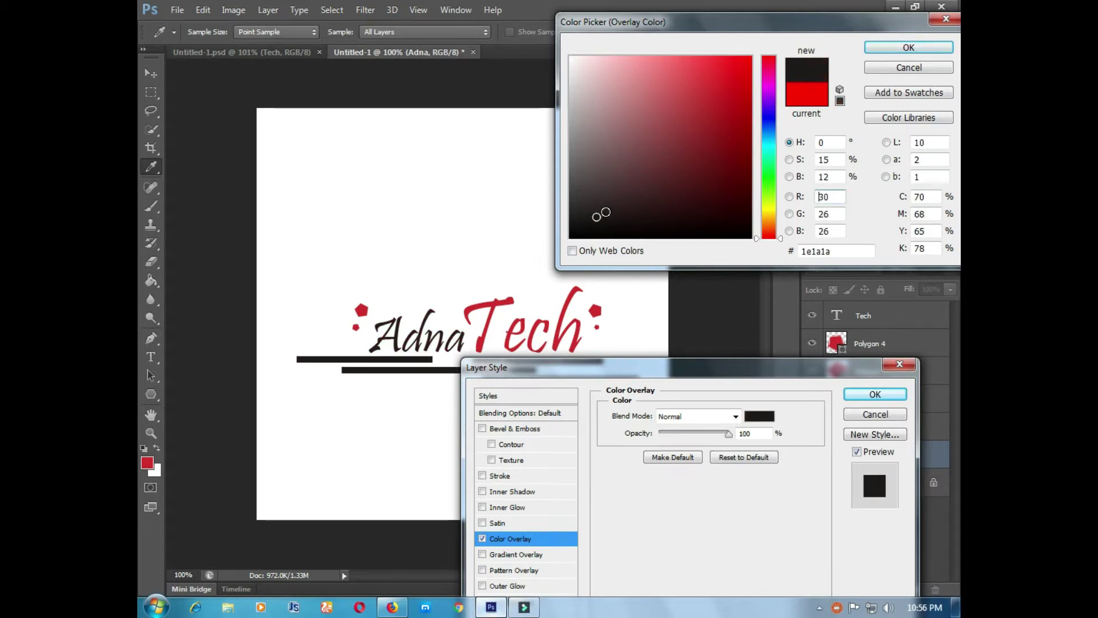
pyautogui.click(584, 229)
pyautogui.click(577, 202)
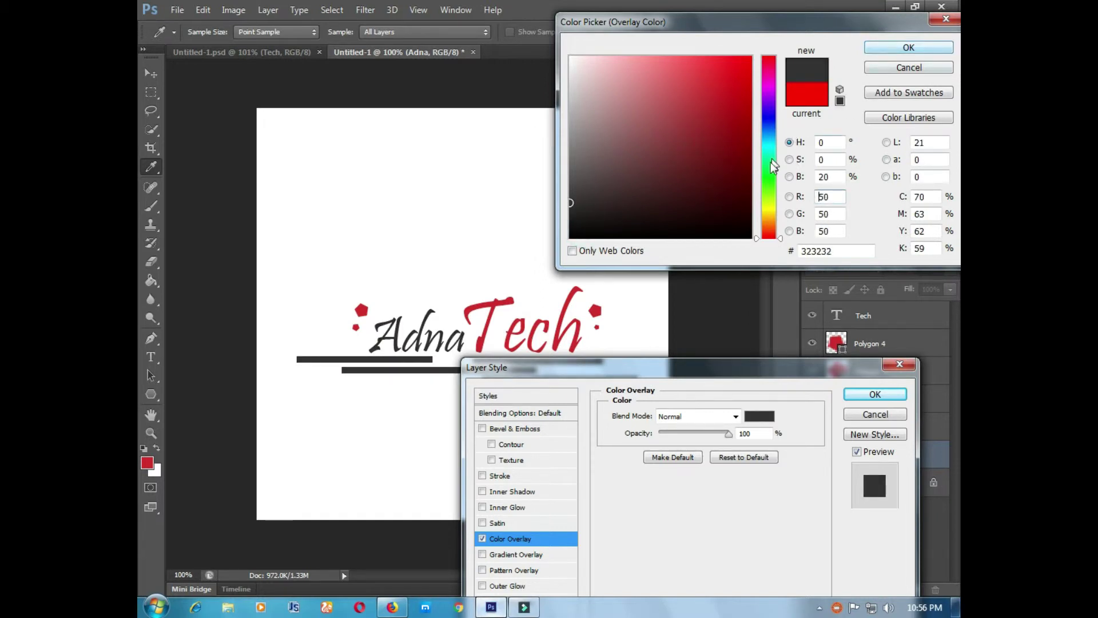
pyautogui.moveTo(773, 165); pyautogui.dragTo(773, 215)
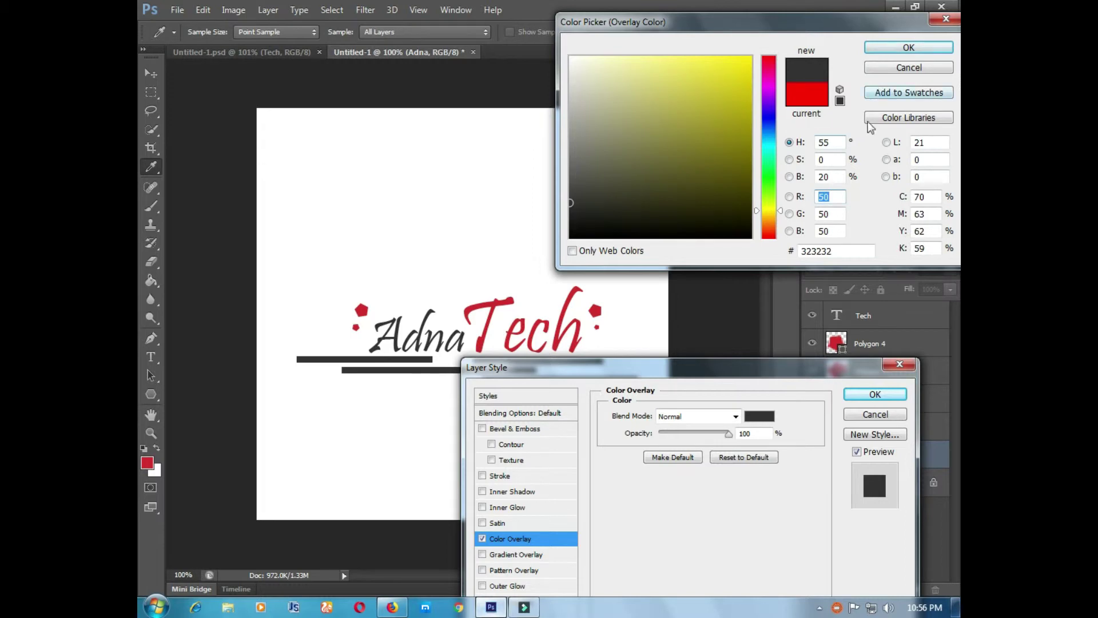
pyautogui.click(904, 47)
pyautogui.click(483, 539)
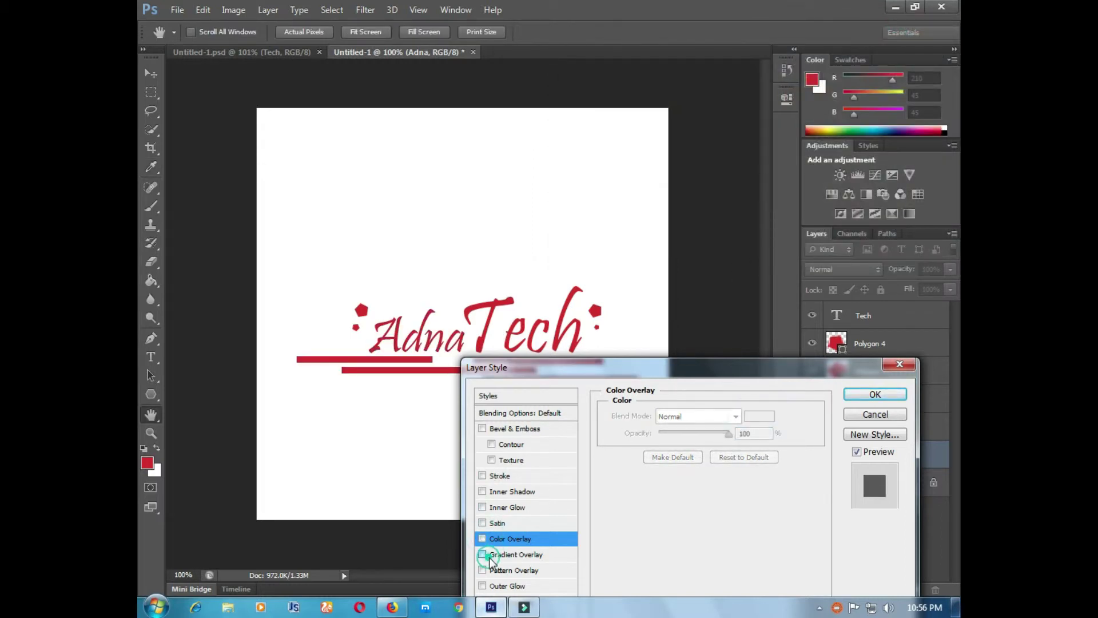
# - Give the Adna layer an Orange, Yellow, Orange gradient overlay, recolouring Adna and its bars
pyautogui.click(483, 554)
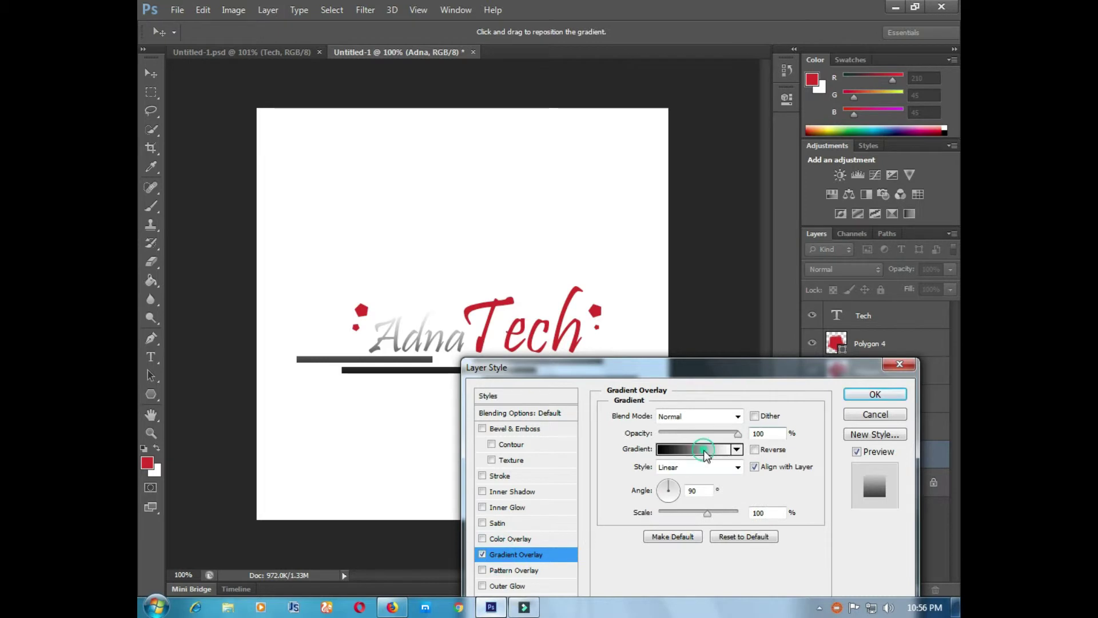
pyautogui.click(704, 450)
pyautogui.click(575, 133)
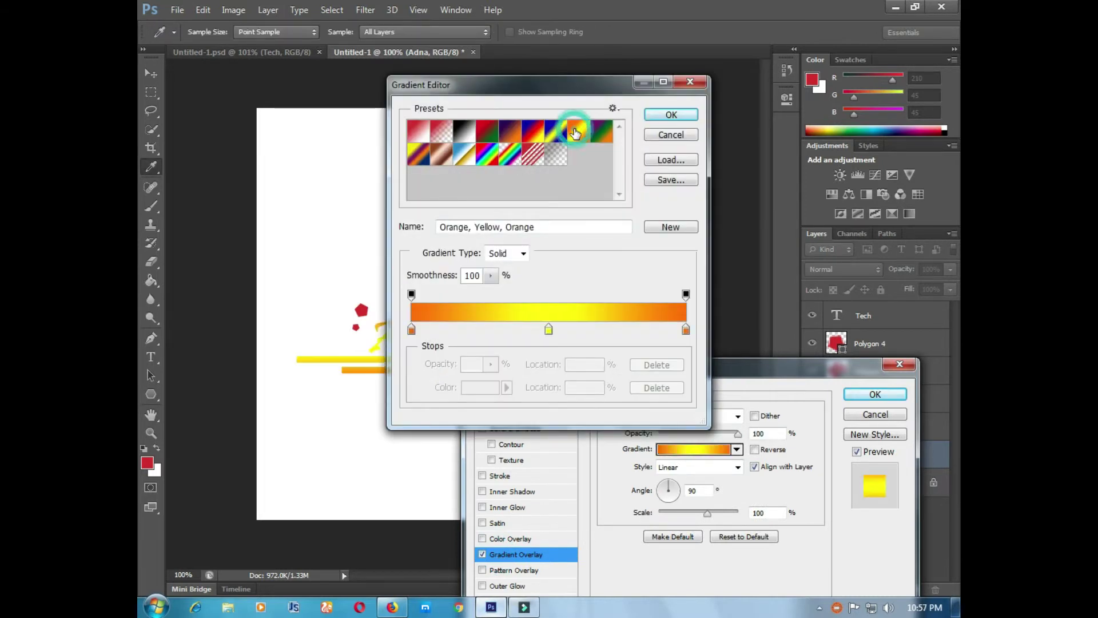
pyautogui.click(651, 116)
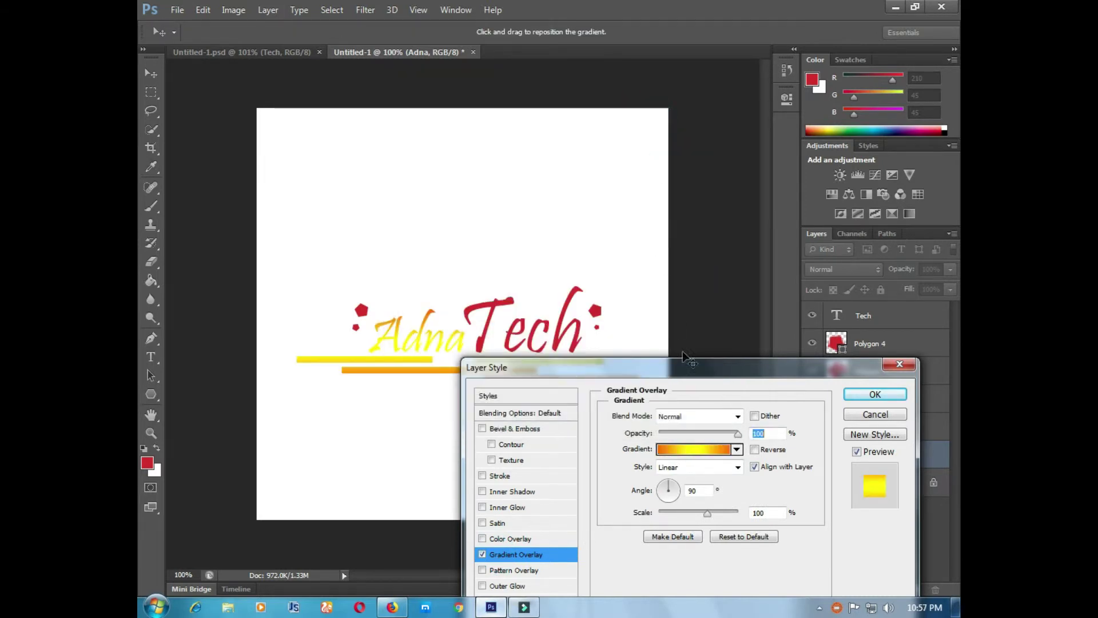
pyautogui.click(870, 395)
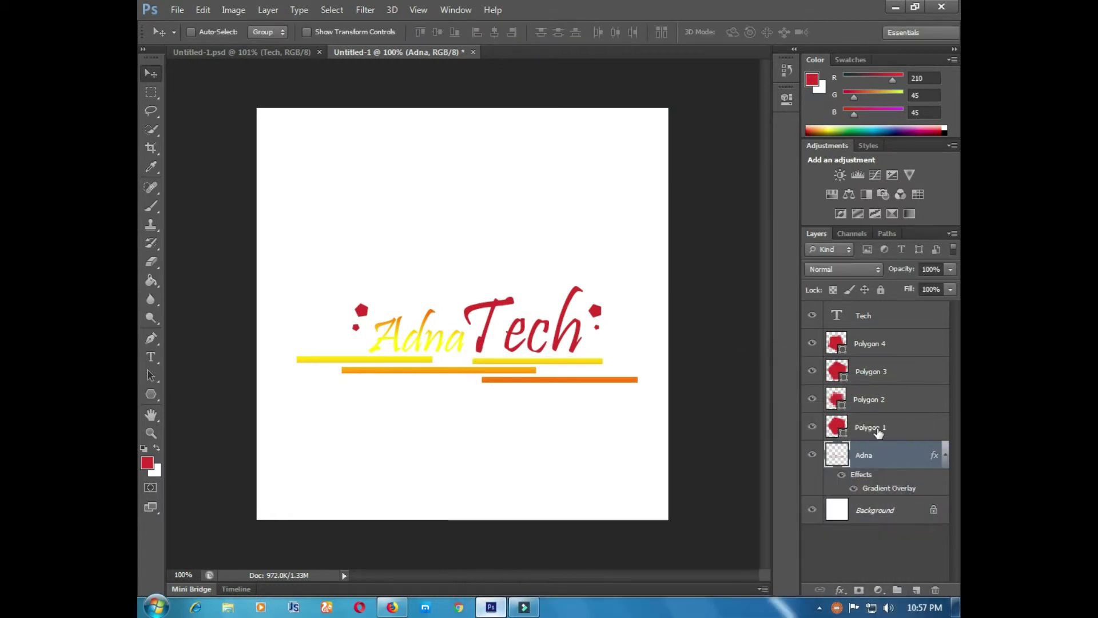
# - Merge the Tech text and Polygon 1–4 layers into one Tech layer and open its Blending Options
pyautogui.click(878, 429)
pyautogui.keyDown('ctrl'); pyautogui.click(870, 403); pyautogui.keyUp('ctrl')
pyautogui.keyDown('ctrl'); pyautogui.click(870, 373); pyautogui.keyUp('ctrl')
pyautogui.keyDown('ctrl'); pyautogui.click(872, 344); pyautogui.keyUp('ctrl')
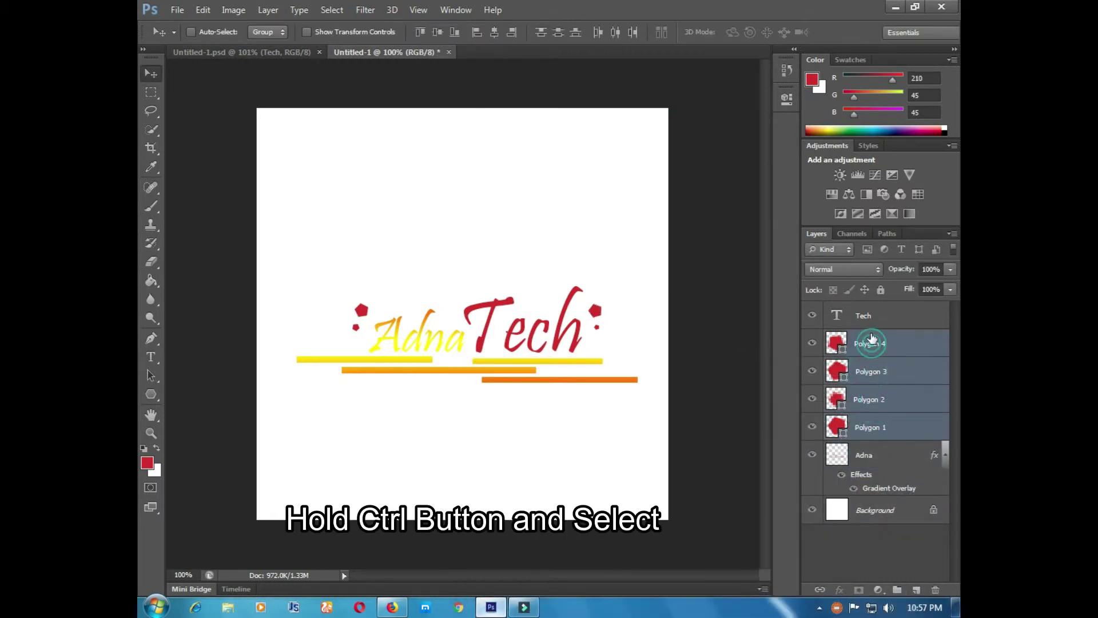
pyautogui.keyDown('ctrl'); pyautogui.click(867, 316); pyautogui.keyUp('ctrl')
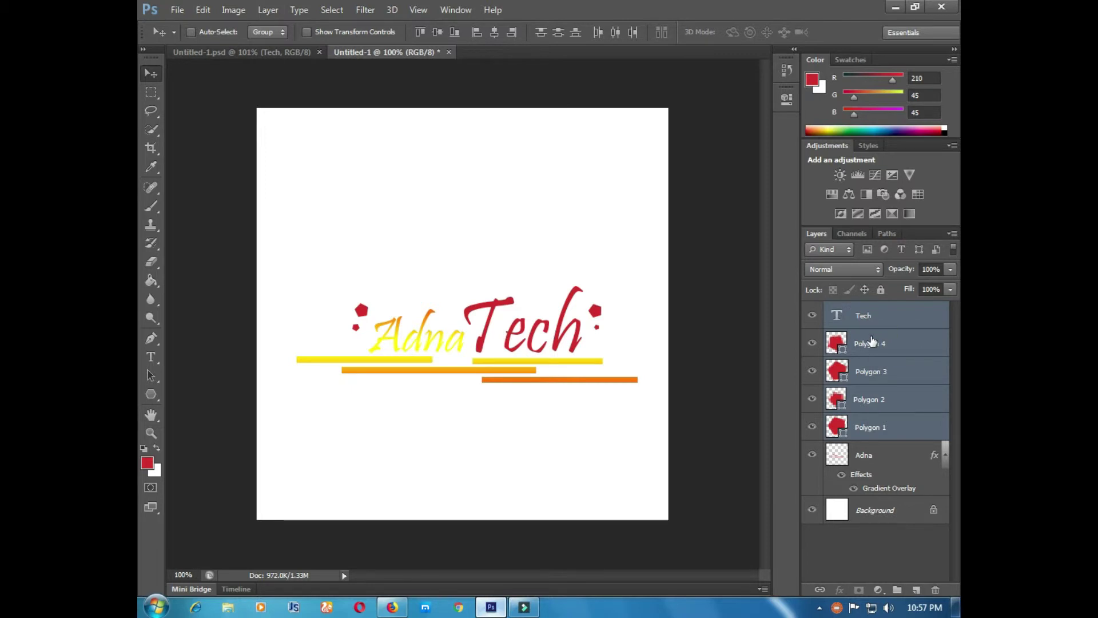
pyautogui.hotkey('ctrl', 'e')
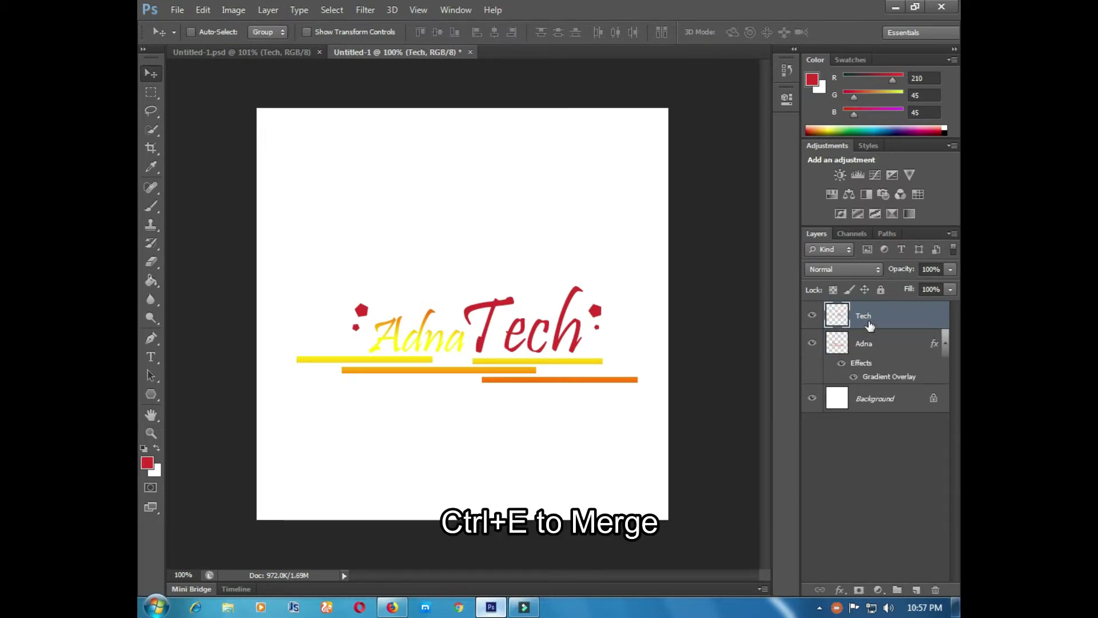
pyautogui.rightClick(870, 322)
pyautogui.click(757, 58)
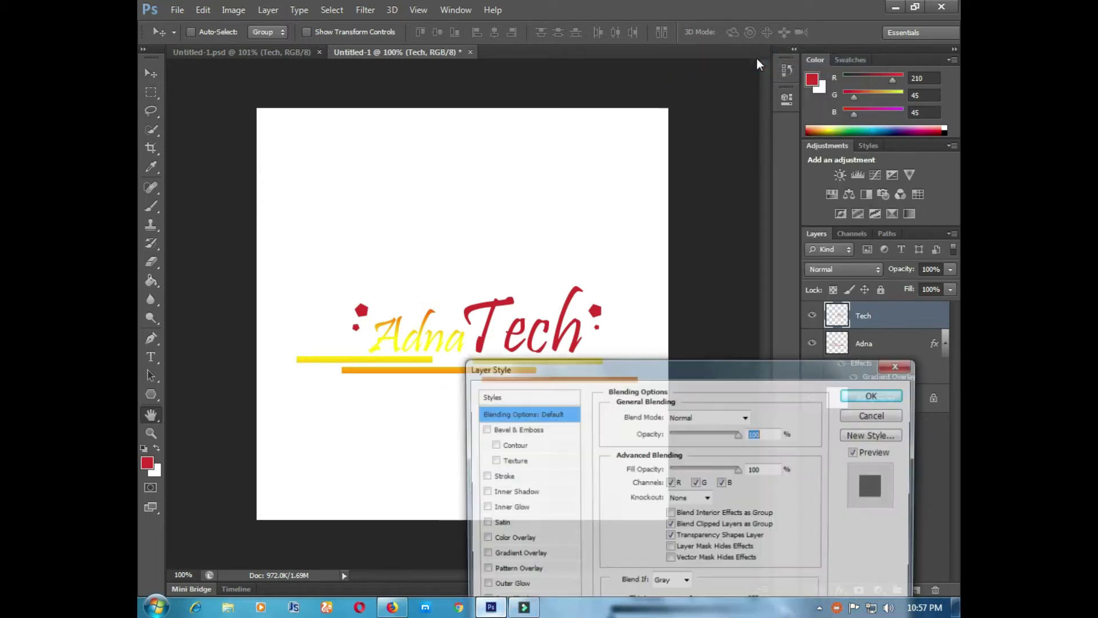
# - Add a gradient overlay to Tech and preview several presets like Orange-Yellow-Orange and Violet-Orange
pyautogui.click(515, 554)
pyautogui.click(689, 449)
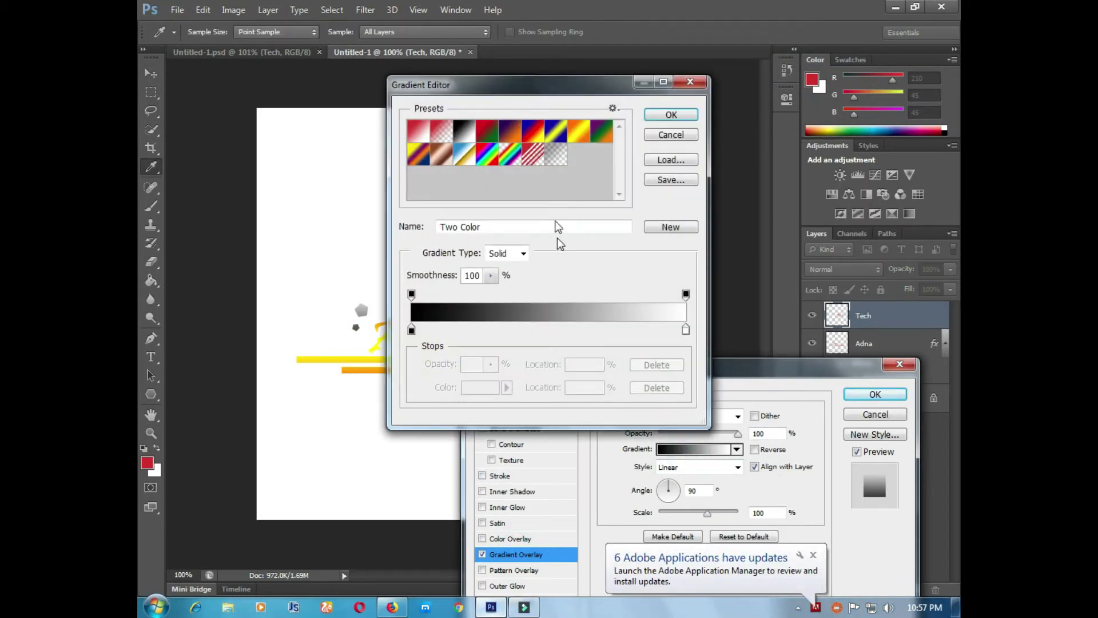
pyautogui.click(571, 127)
pyautogui.moveTo(558, 86); pyautogui.dragTo(805, 331)
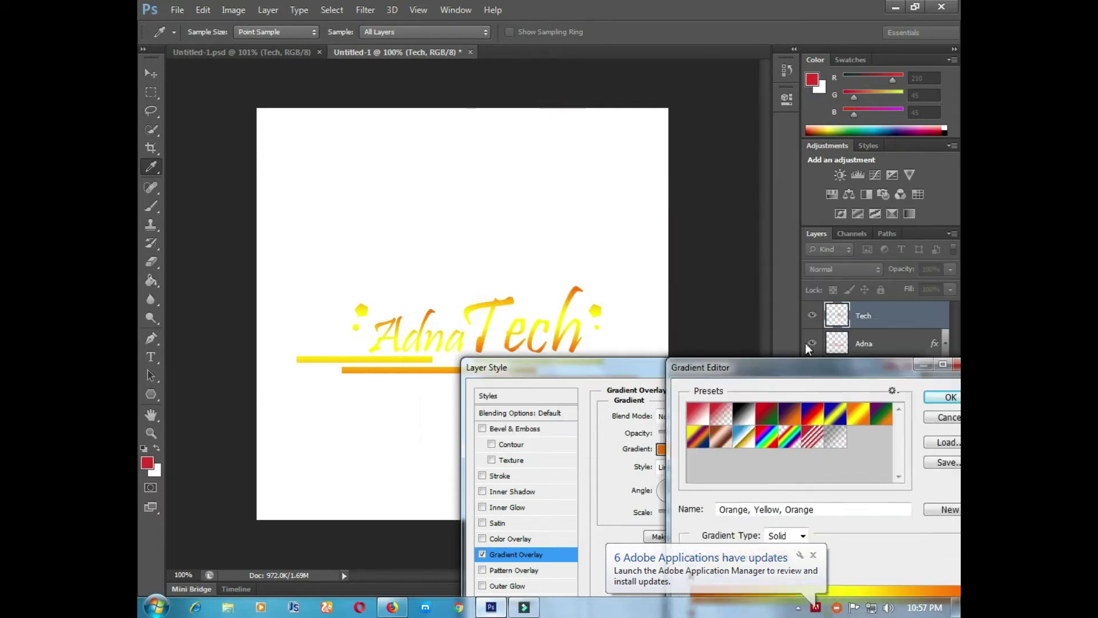
pyautogui.click(779, 380)
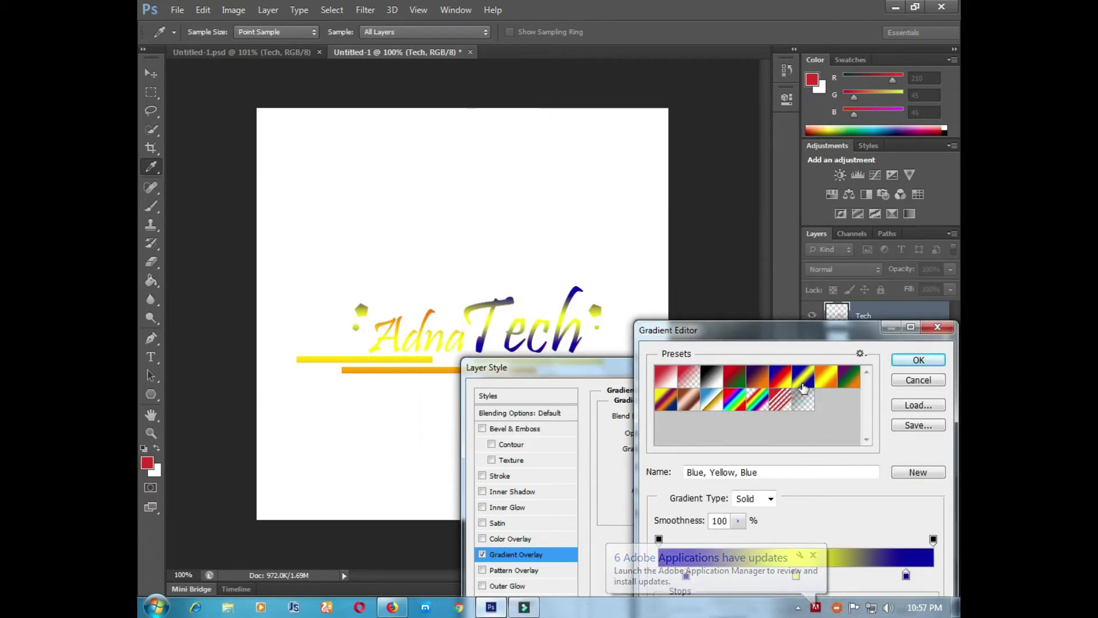
pyautogui.click(765, 385)
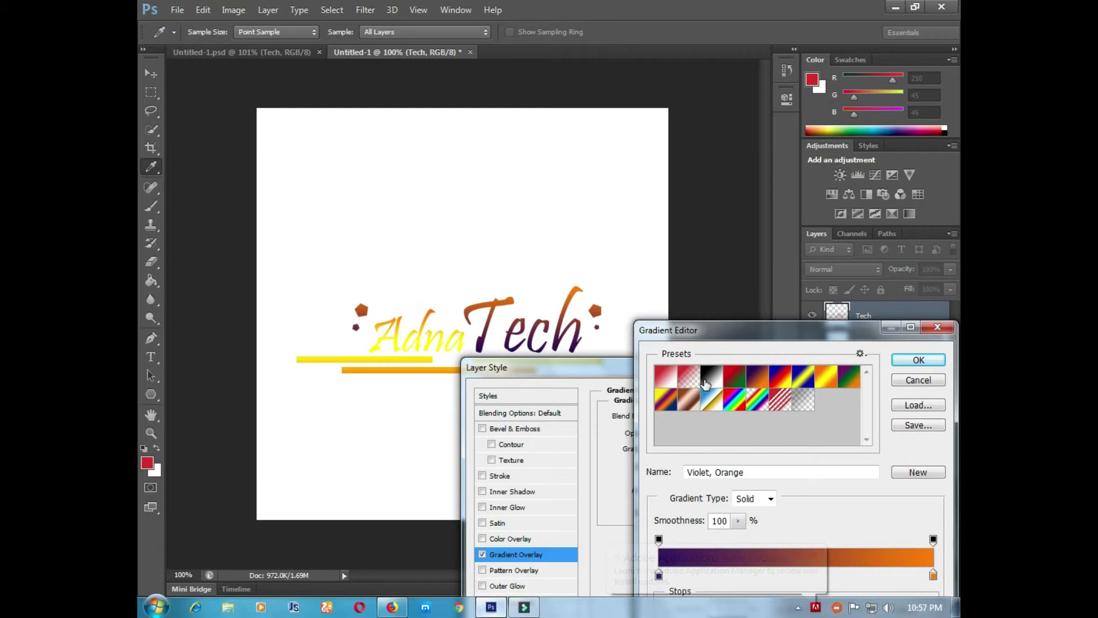
pyautogui.click(688, 381)
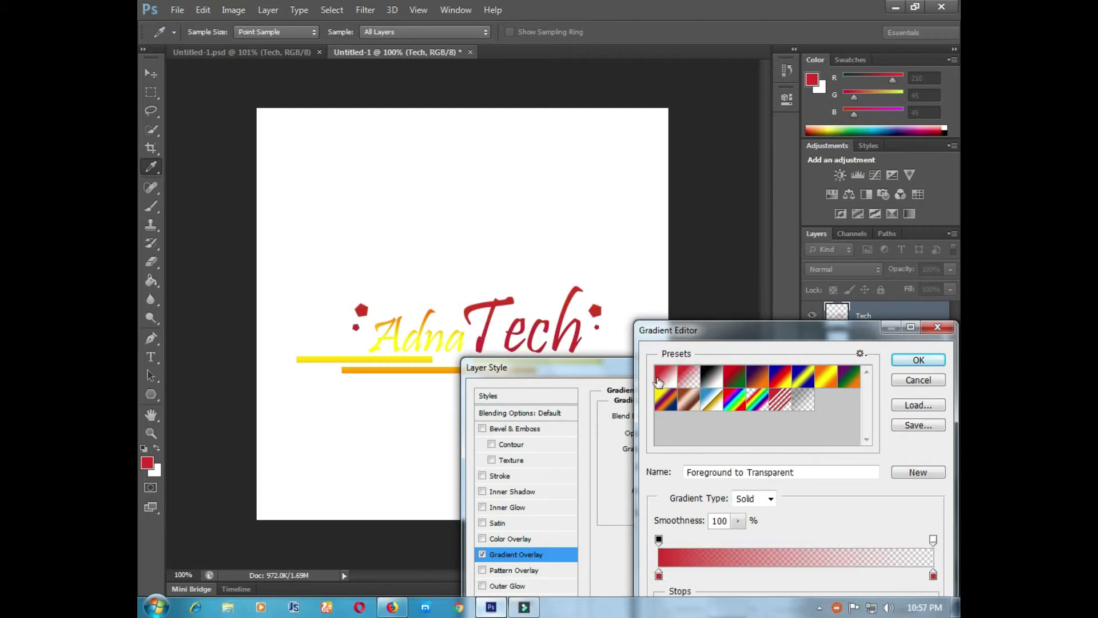
pyautogui.click(666, 382)
pyautogui.click(666, 382)
# - Settle on the red-to-white Foreground to Background gradient for Tech and confirm both dialogs
pyautogui.click(675, 404)
pyautogui.click(688, 384)
pyautogui.click(769, 380)
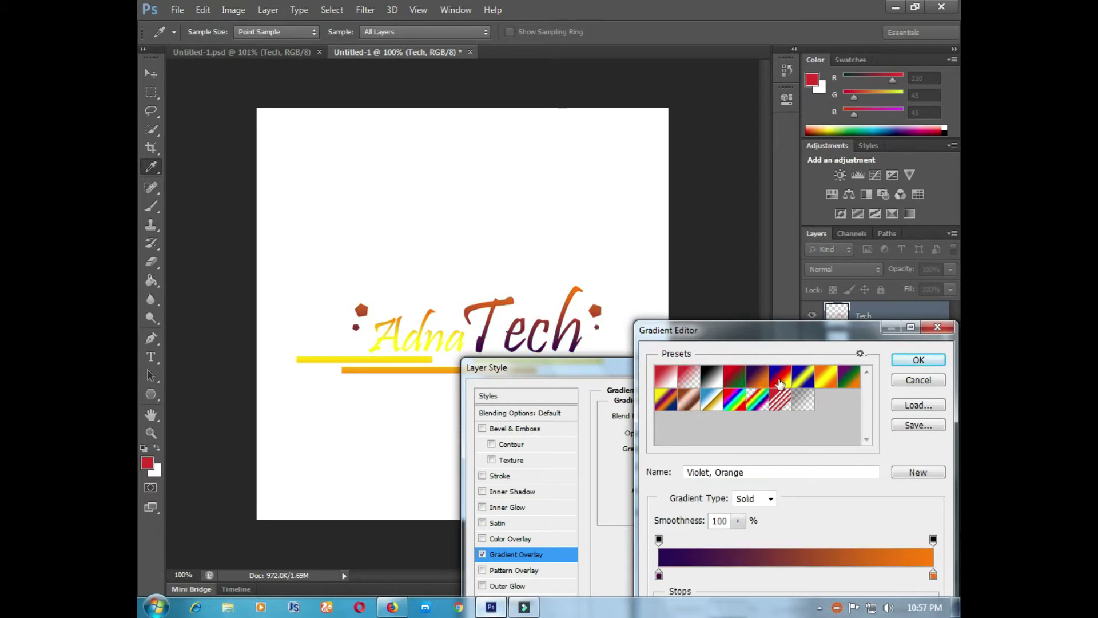
pyautogui.click(784, 383)
pyautogui.click(832, 385)
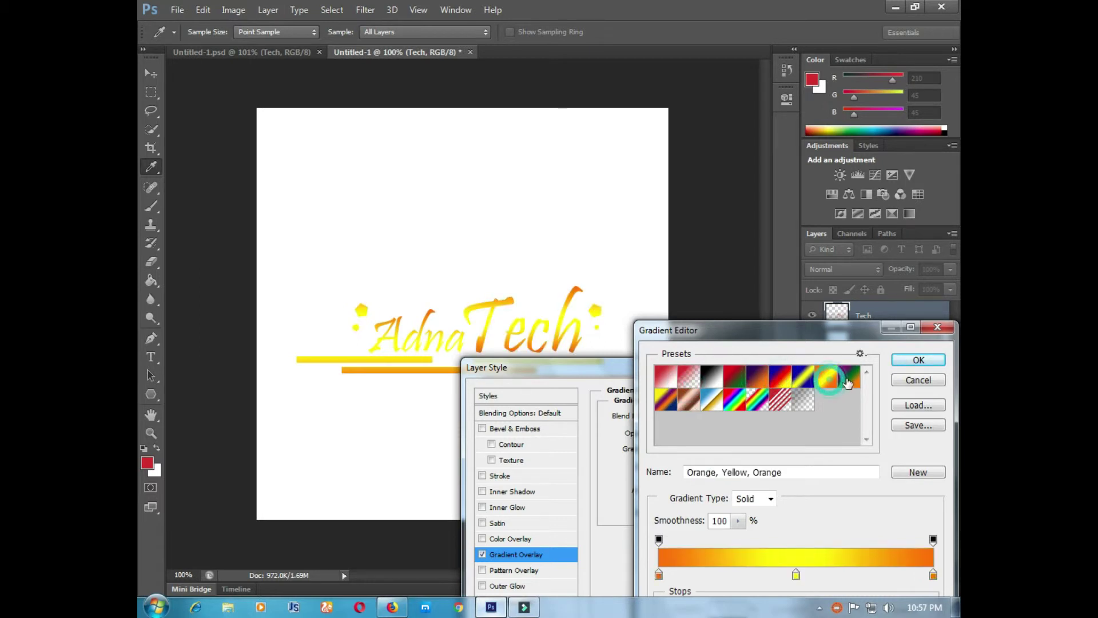
pyautogui.click(711, 377)
pyautogui.click(693, 379)
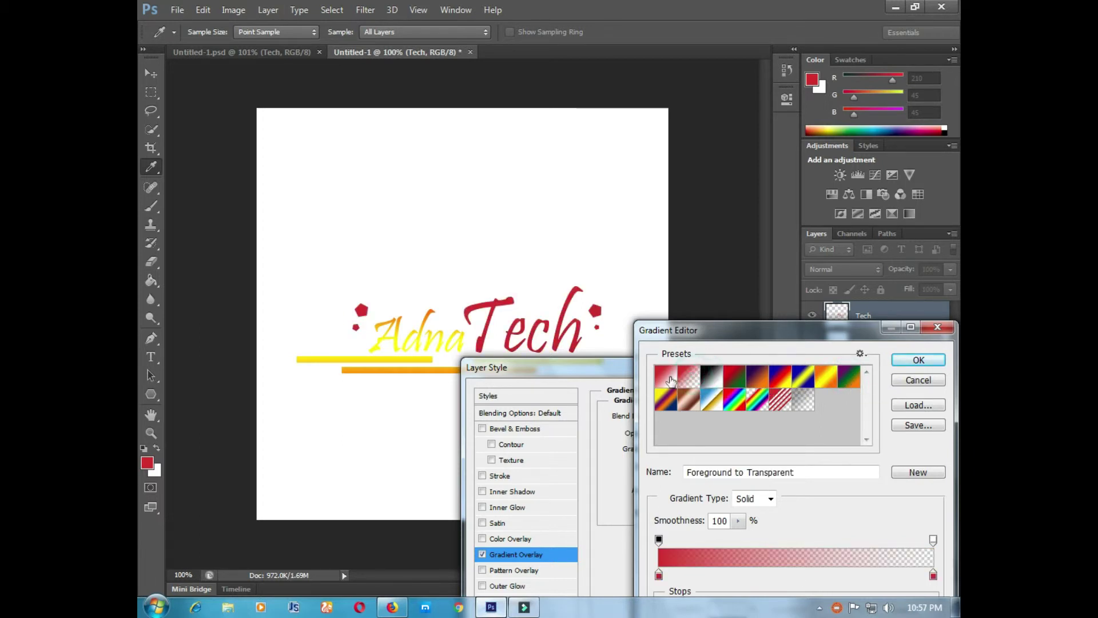
pyautogui.click(667, 381)
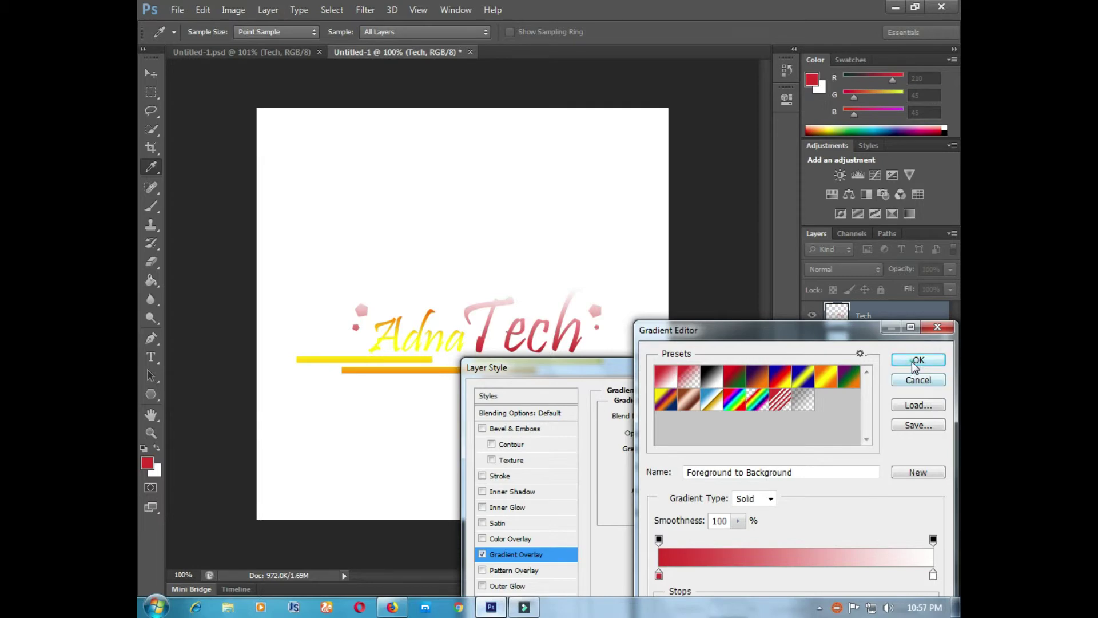
pyautogui.click(918, 360)
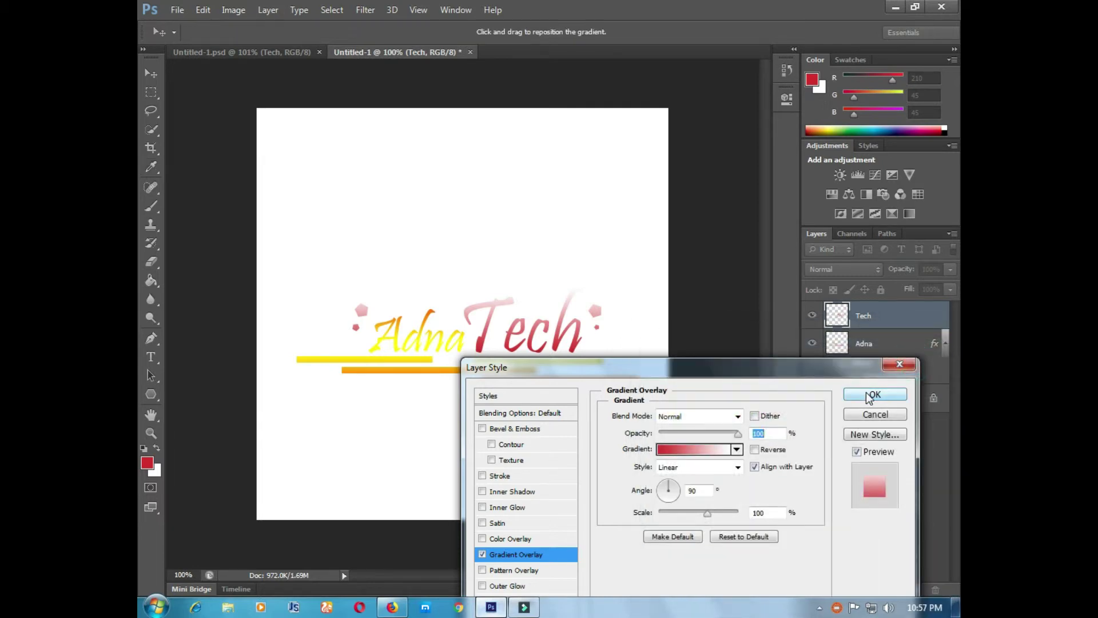
pyautogui.click(870, 396)
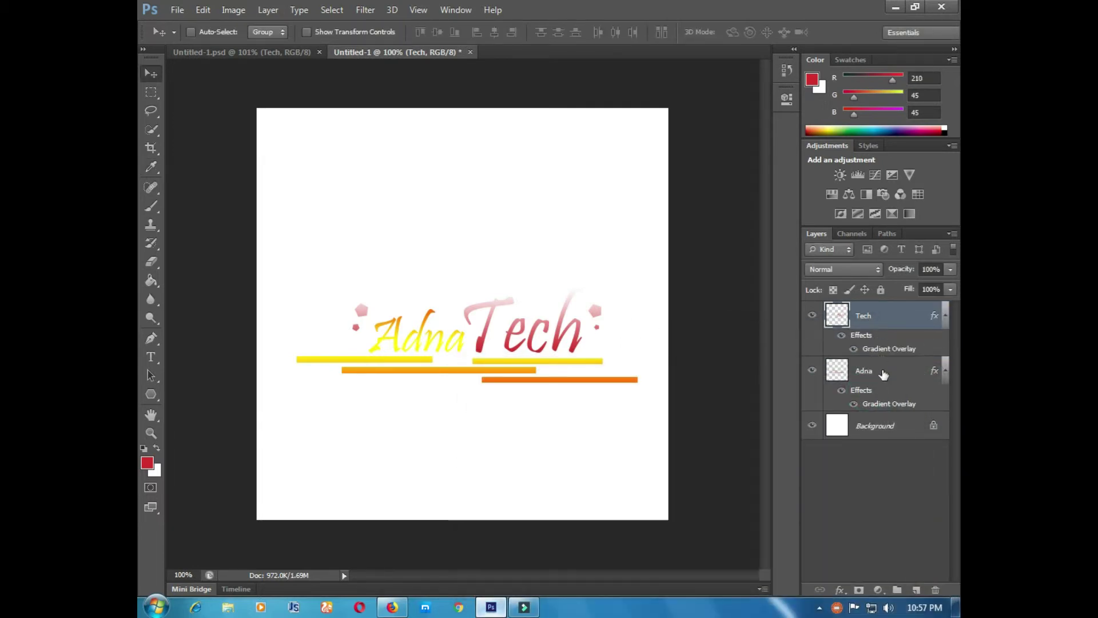
# - Merge the Adna and Tech layers into one layer and open its layer style
pyautogui.keyDown('ctrl'); pyautogui.click(884, 374); pyautogui.keyUp('ctrl')
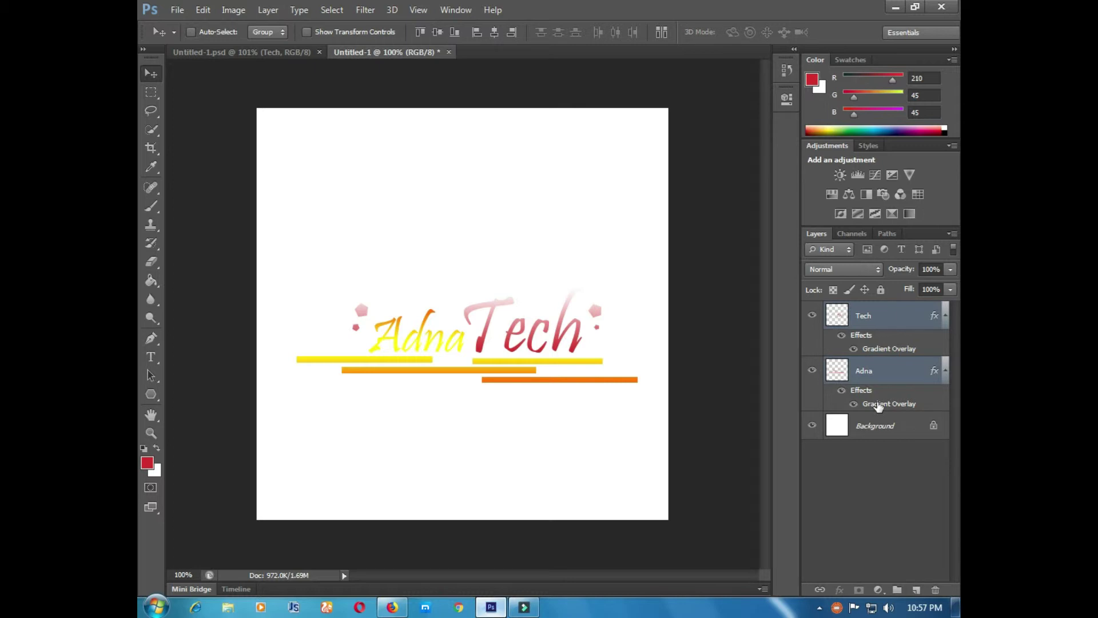
pyautogui.hotkey('ctrl', 'e')
pyautogui.rightClick(871, 317)
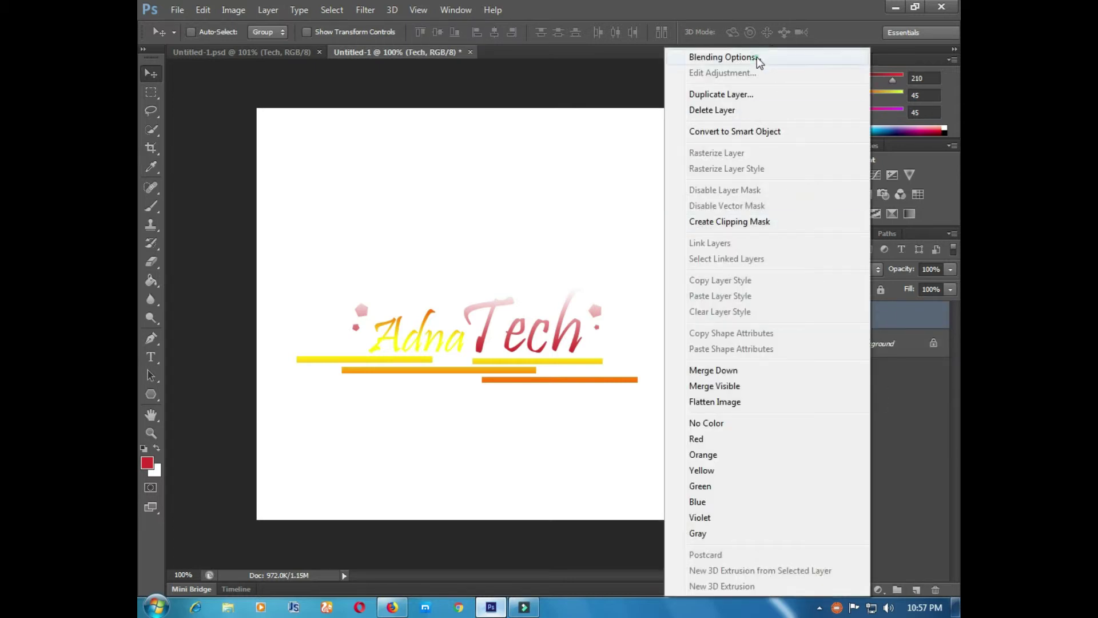
pyautogui.click(757, 56)
# - Outline the merged logo with a 1 px black stroke, then start unlocking the Background layer
pyautogui.click(516, 475)
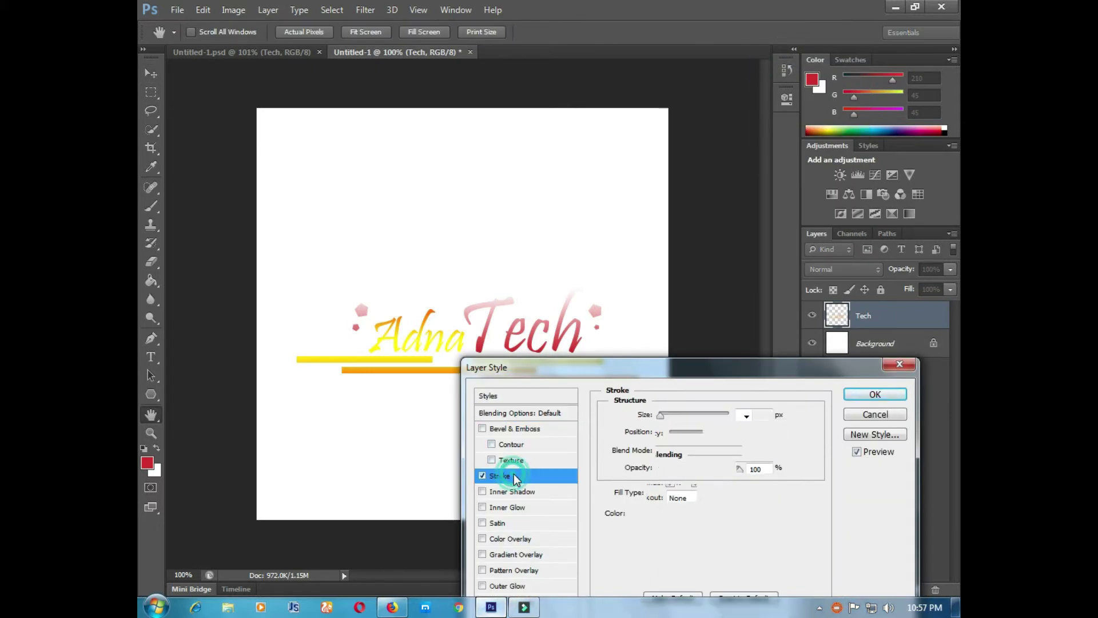
pyautogui.moveTo(581, 367); pyautogui.dragTo(584, 374)
pyautogui.moveTo(664, 423); pyautogui.dragTo(661, 422)
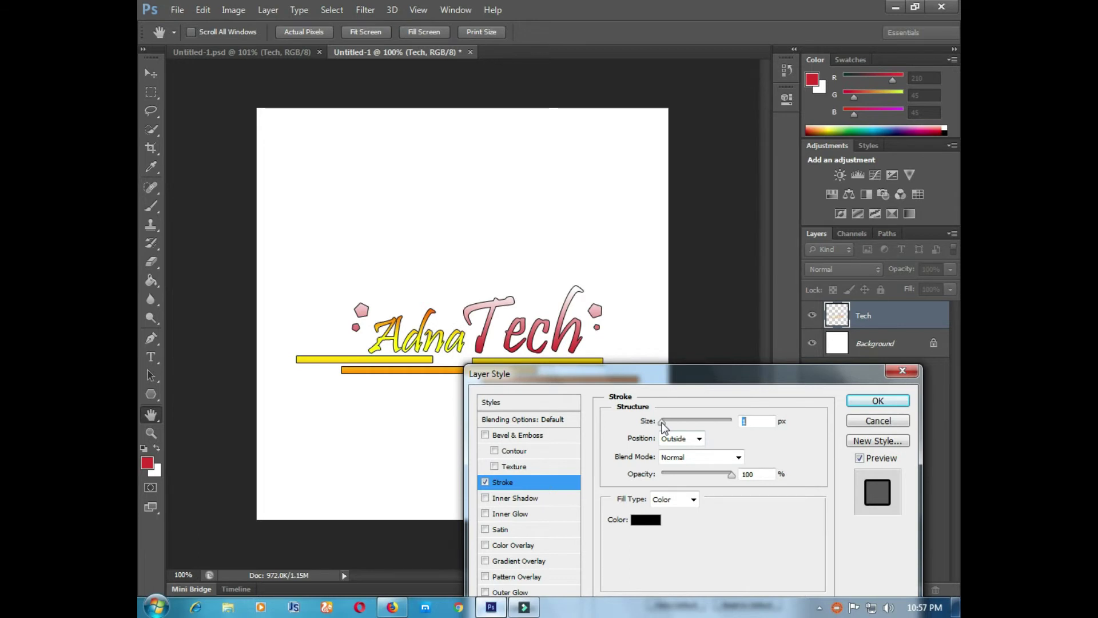
pyautogui.click(877, 400)
pyautogui.doubleClick(875, 370)
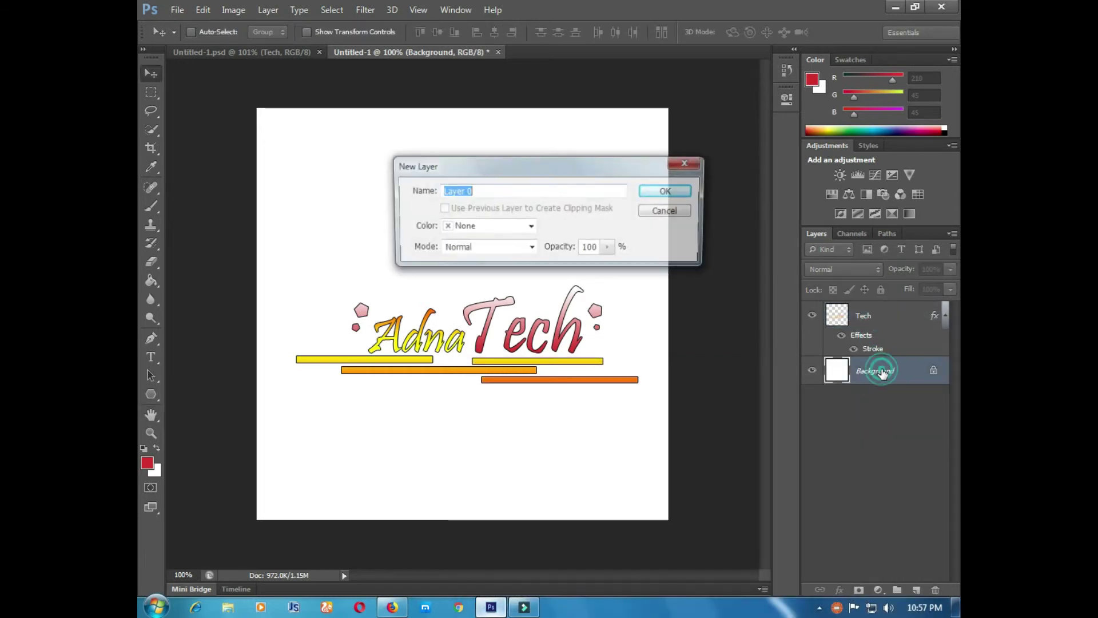
# - Unlock the background as Layer 0 and give it an orange-yellow gradient overlay
pyautogui.click(665, 191)
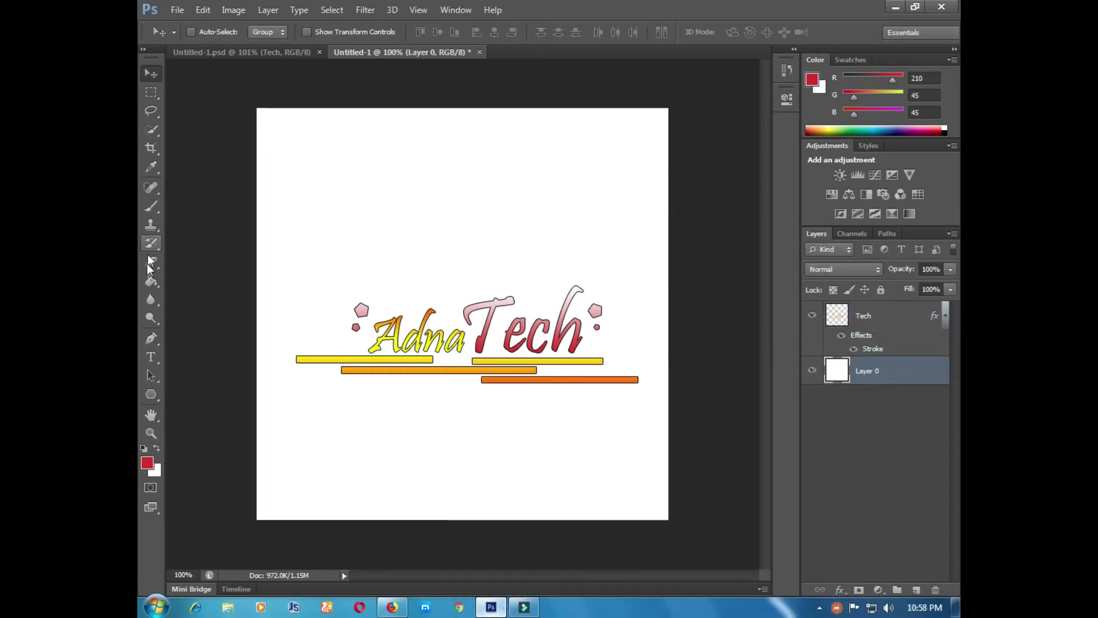
pyautogui.click(151, 281)
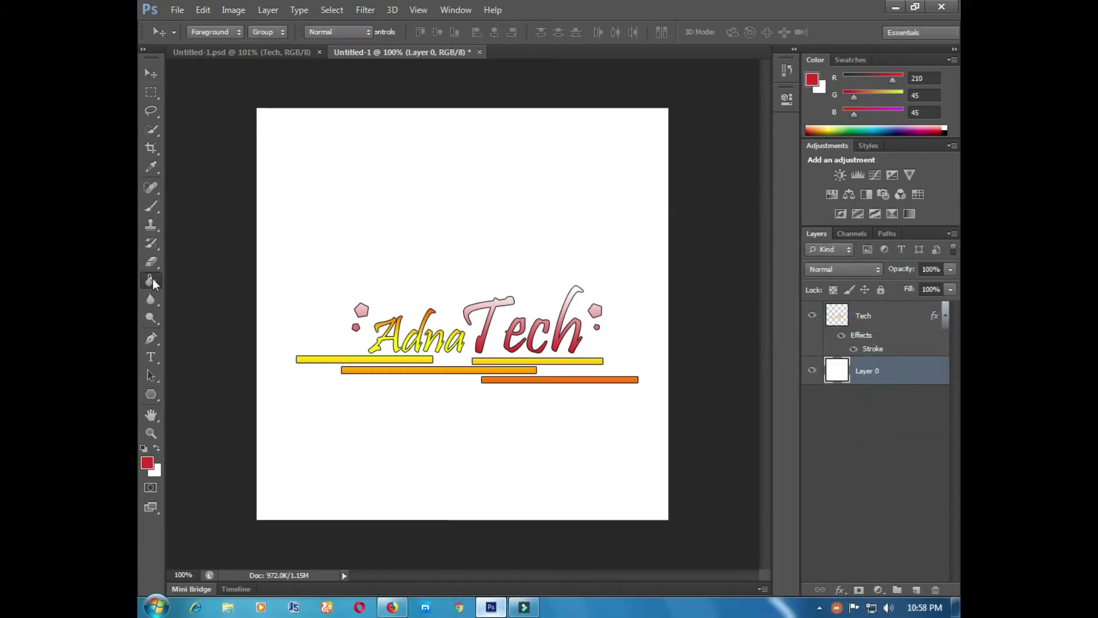
pyautogui.doubleClick(906, 378)
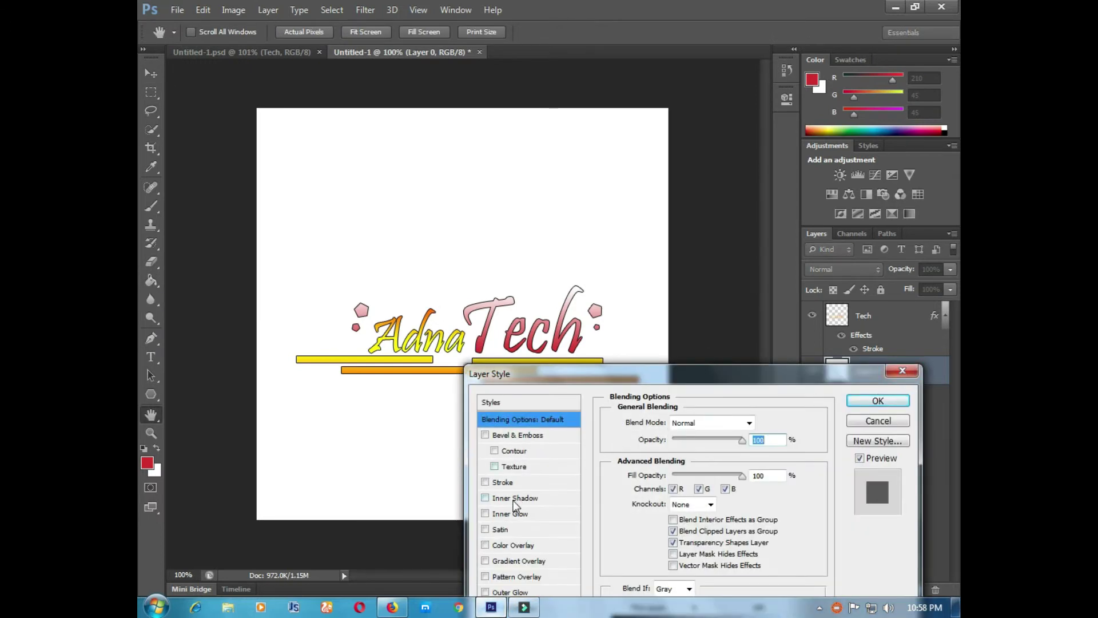
pyautogui.click(516, 560)
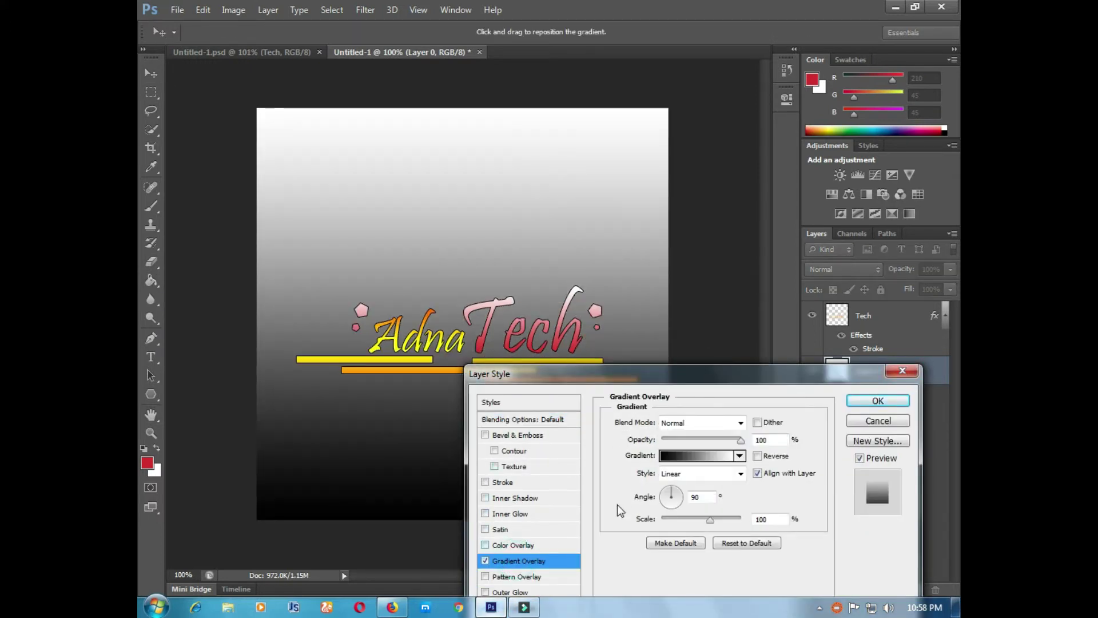
pyautogui.click(740, 456)
pyautogui.click(659, 504)
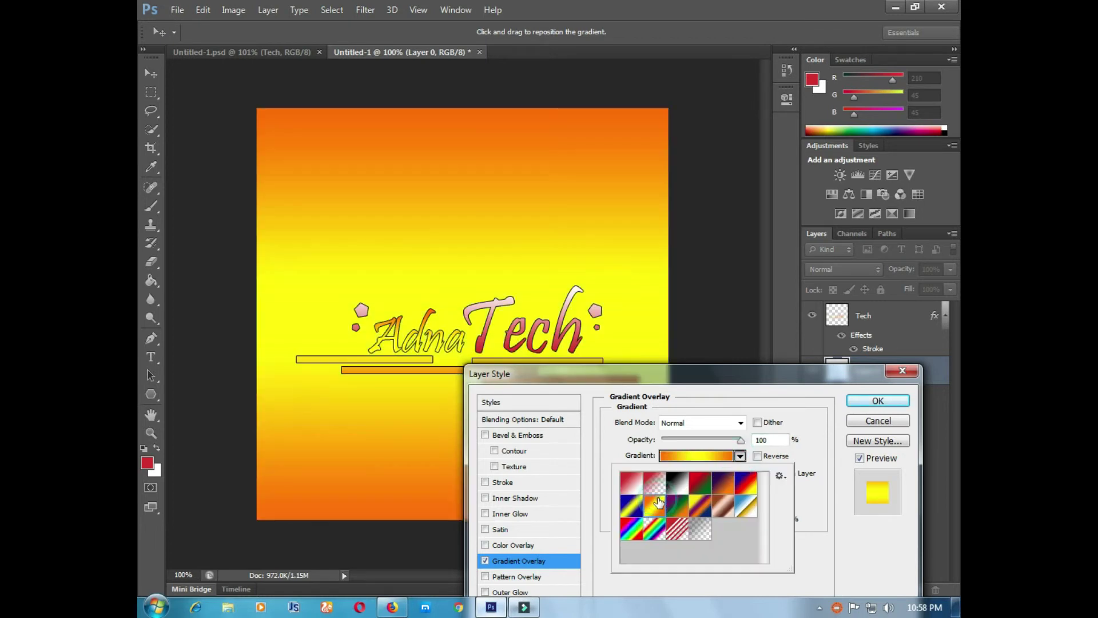
pyautogui.click(657, 491)
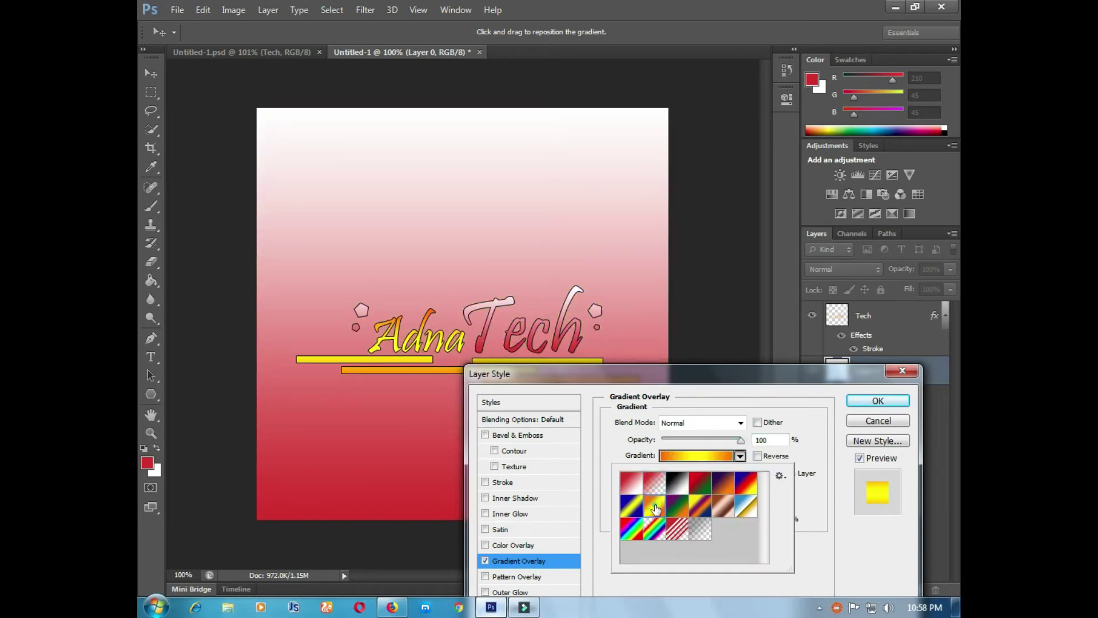
pyautogui.click(655, 508)
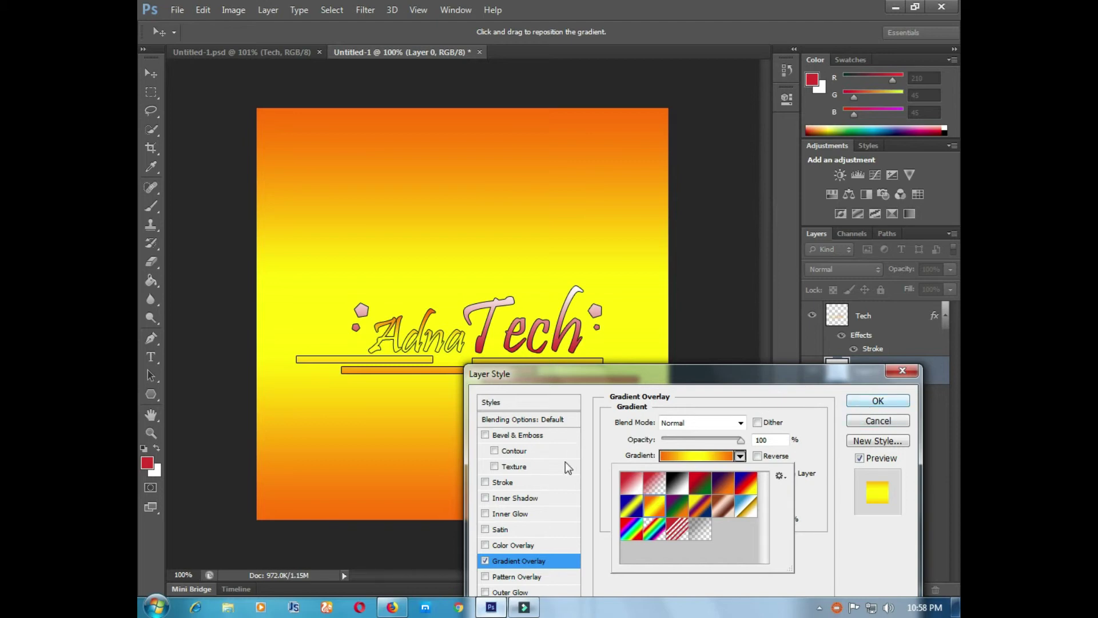
# - Add a textured Bevel & Emboss to Layer 0 and apply its styles
pyautogui.click(513, 468)
pyautogui.click(508, 467)
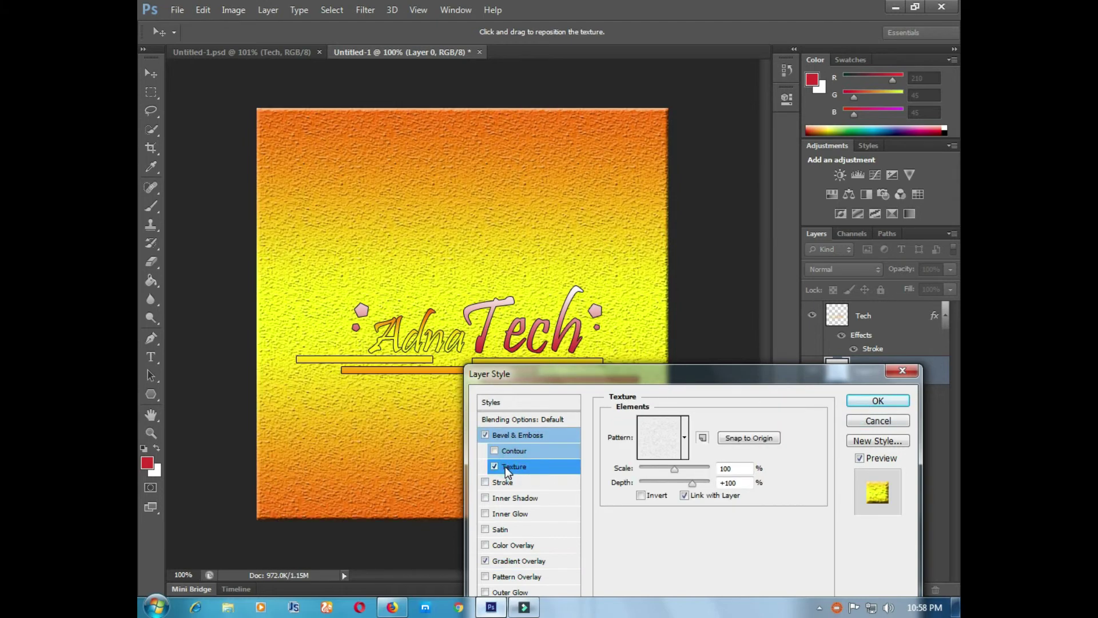
pyautogui.click(867, 403)
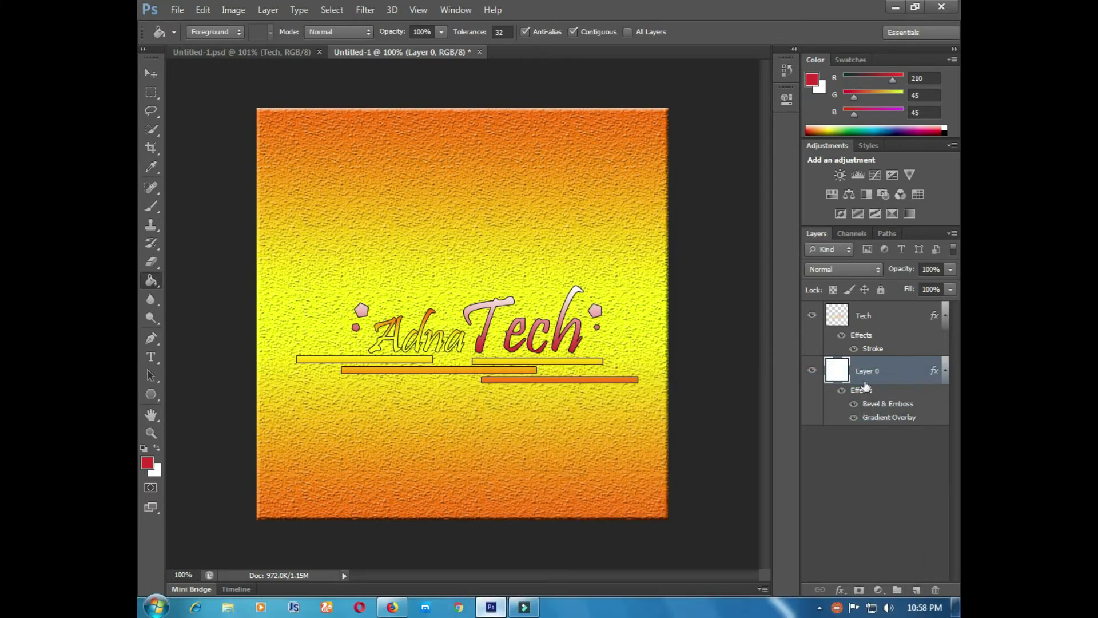
pyautogui.click(869, 324)
# - Give the Tech lettering a Bevel & Emboss with texture
pyautogui.rightClick(869, 324)
pyautogui.click(754, 56)
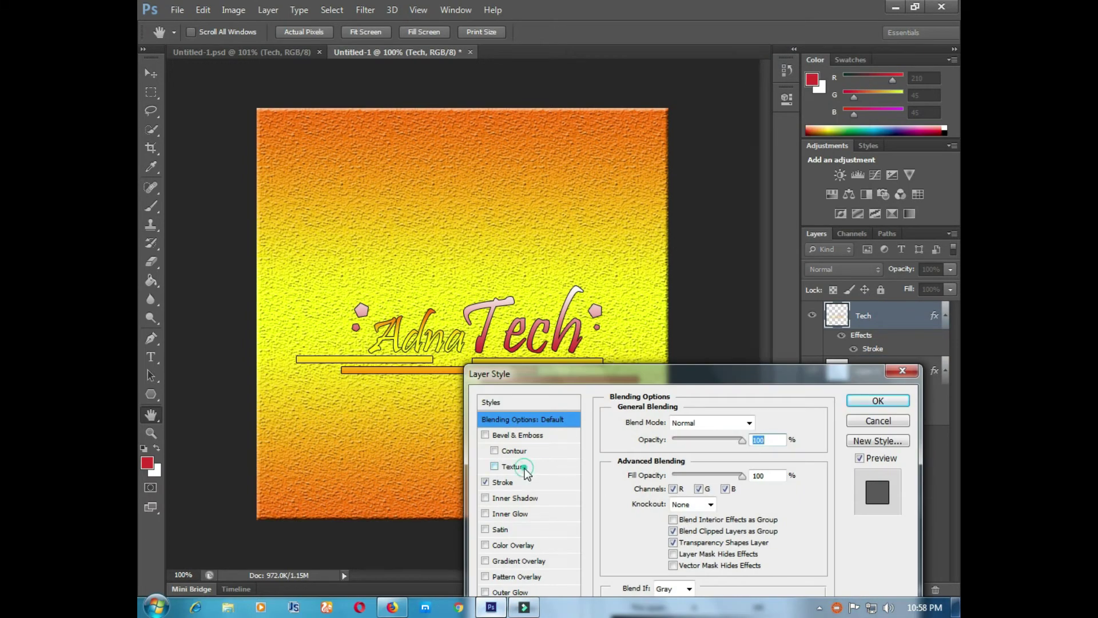
pyautogui.click(527, 468)
pyautogui.click(878, 401)
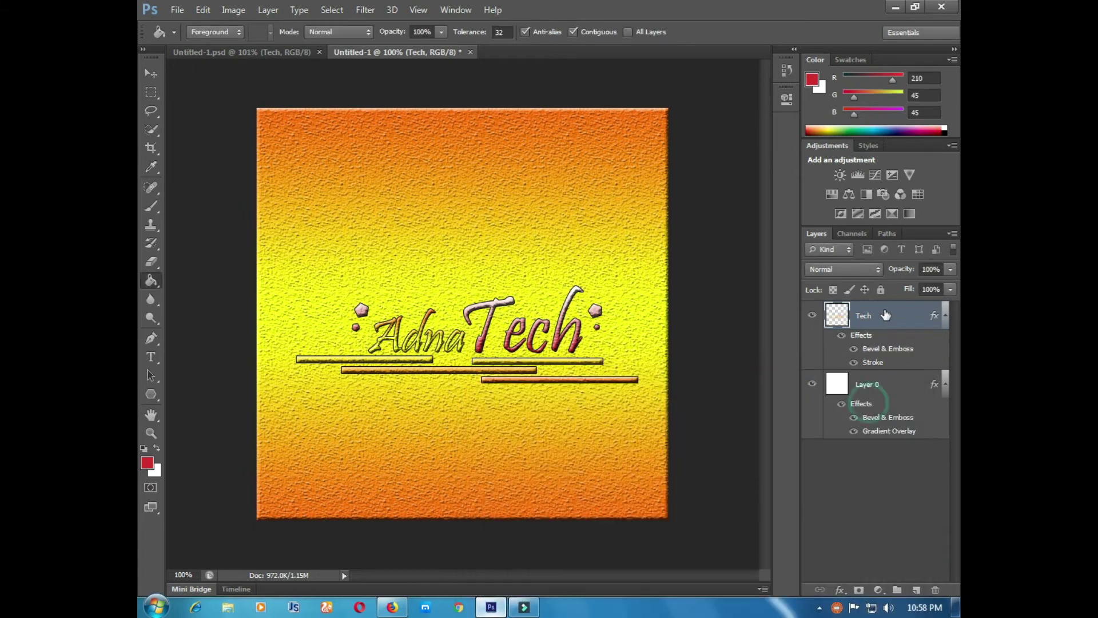
# - Outline the Tech lettering with a 1 px black stroke
pyautogui.doubleClick(892, 315)
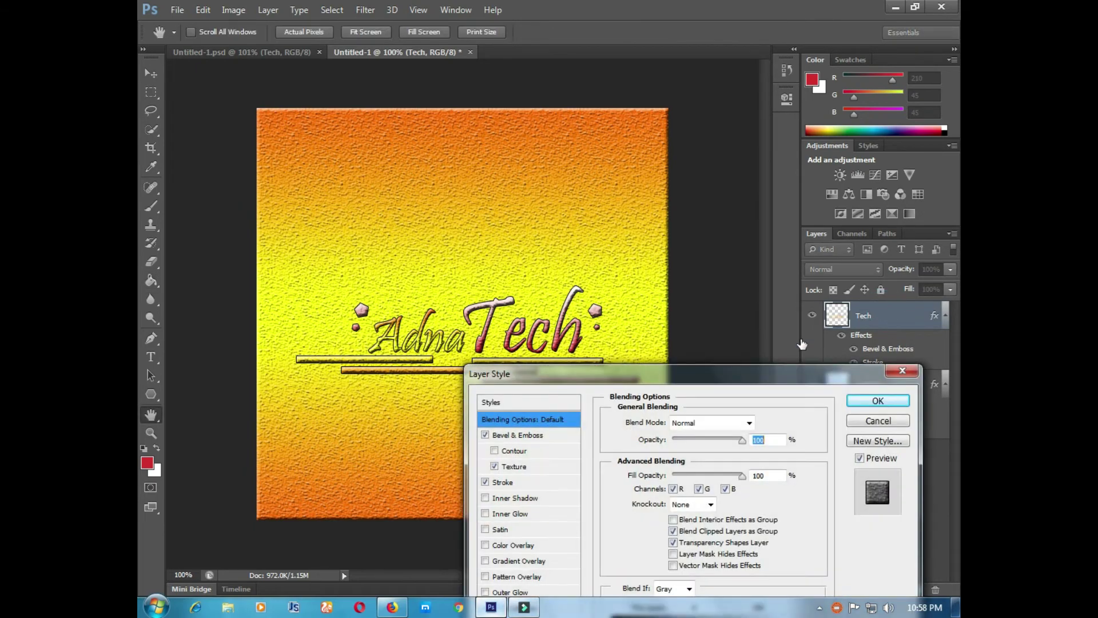
pyautogui.click(502, 483)
pyautogui.moveTo(662, 422); pyautogui.dragTo(664, 423)
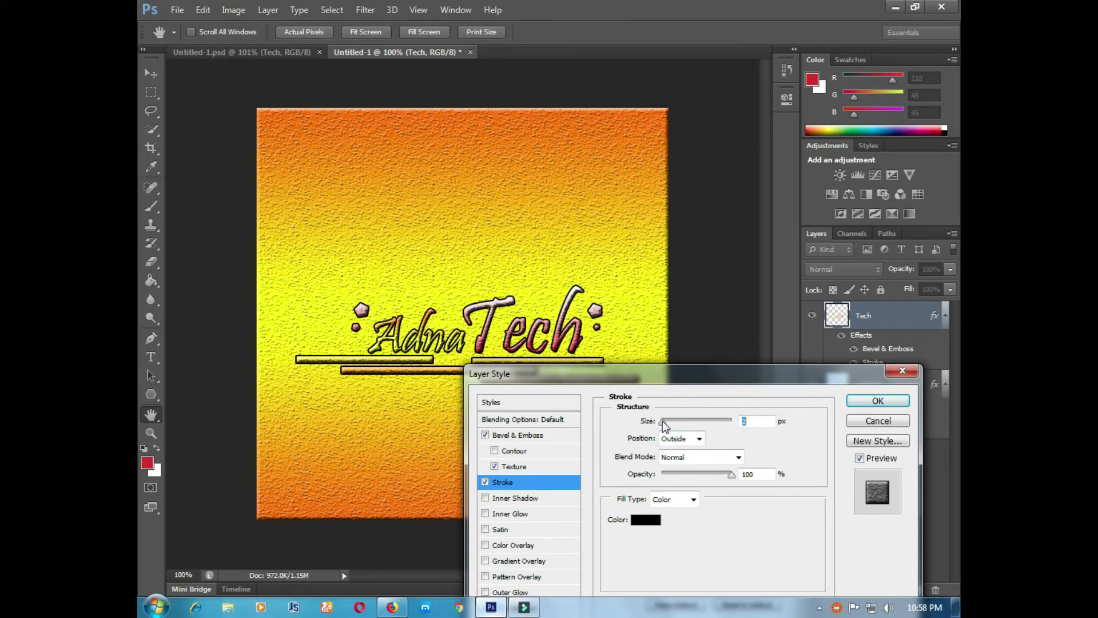
pyautogui.moveTo(662, 421); pyautogui.dragTo(662, 420)
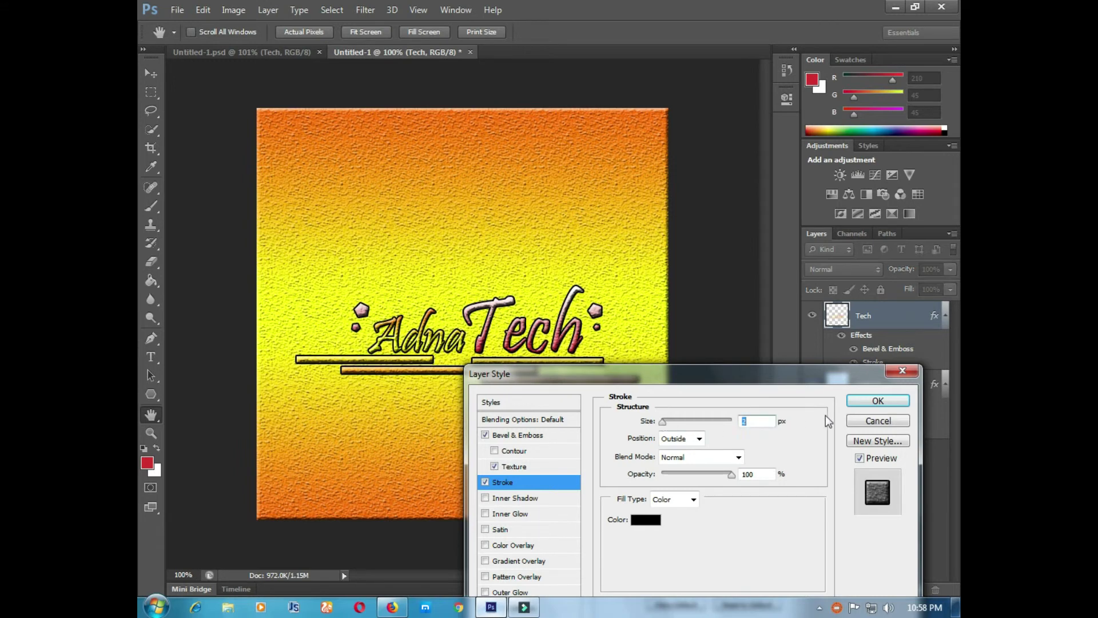
pyautogui.click(878, 400)
pyautogui.doubleClick(871, 381)
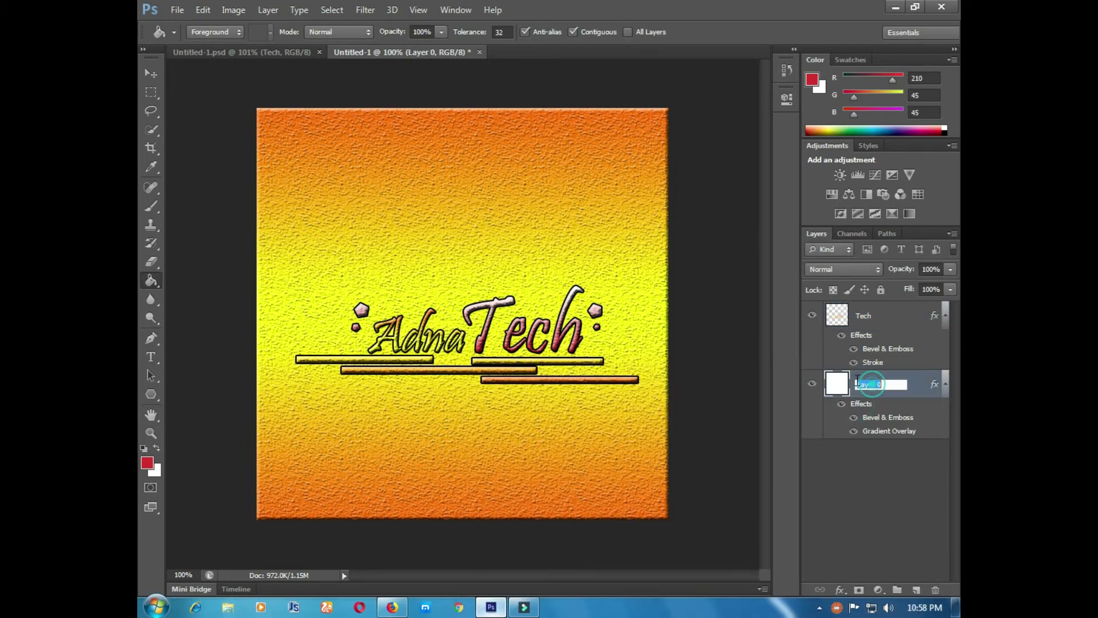
pyautogui.doubleClick(914, 381)
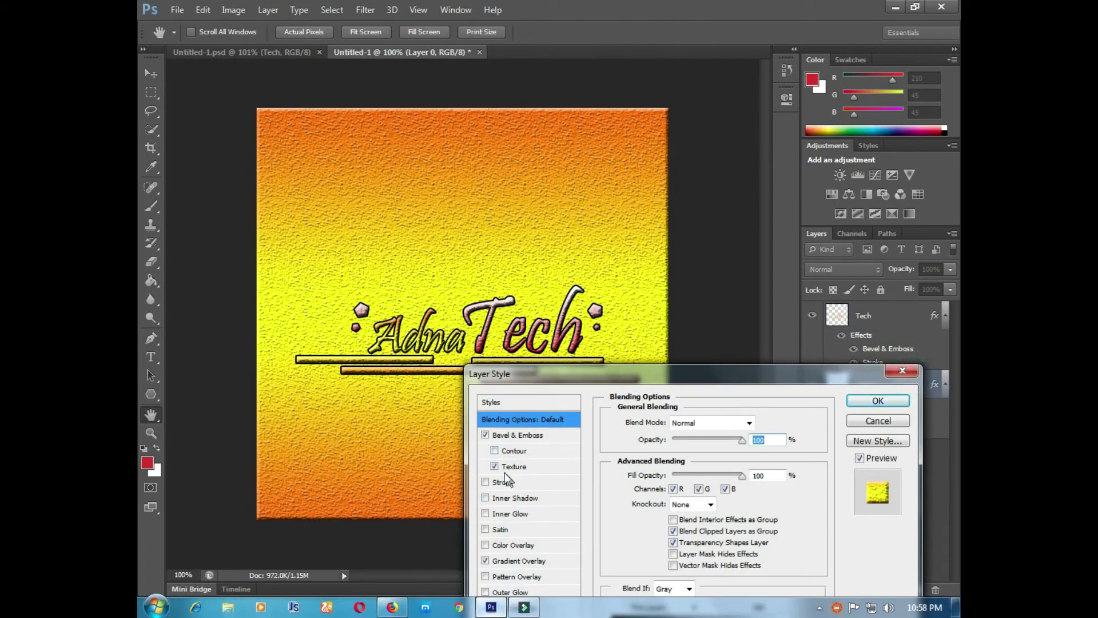
# - Replace the texture on Layer 0's bevel with a contour
pyautogui.click(506, 468)
pyautogui.click(495, 467)
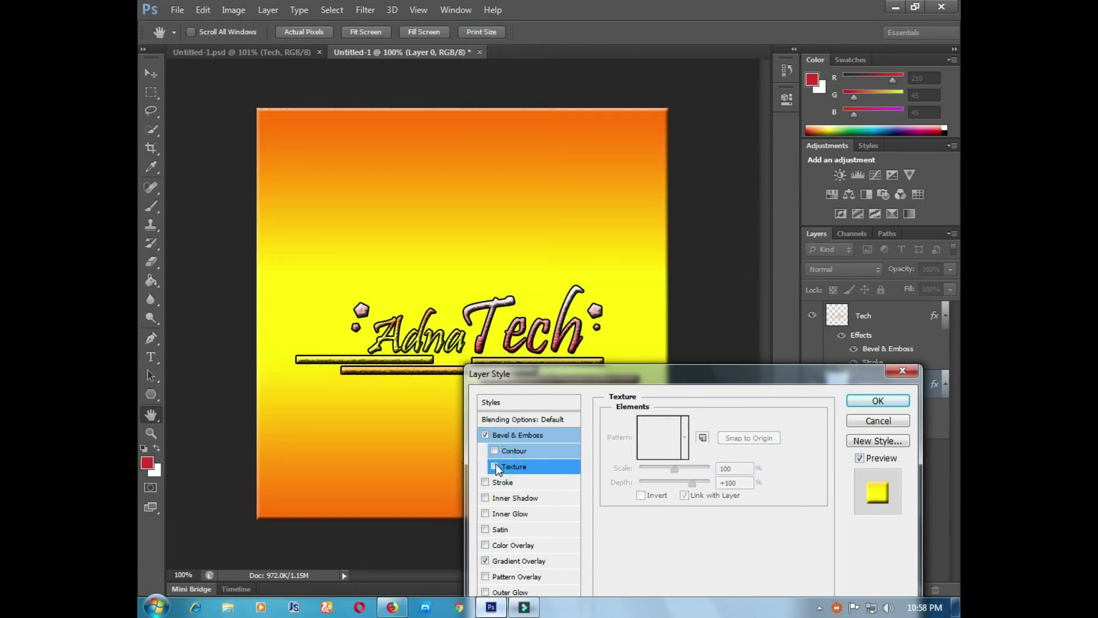
pyautogui.click(486, 435)
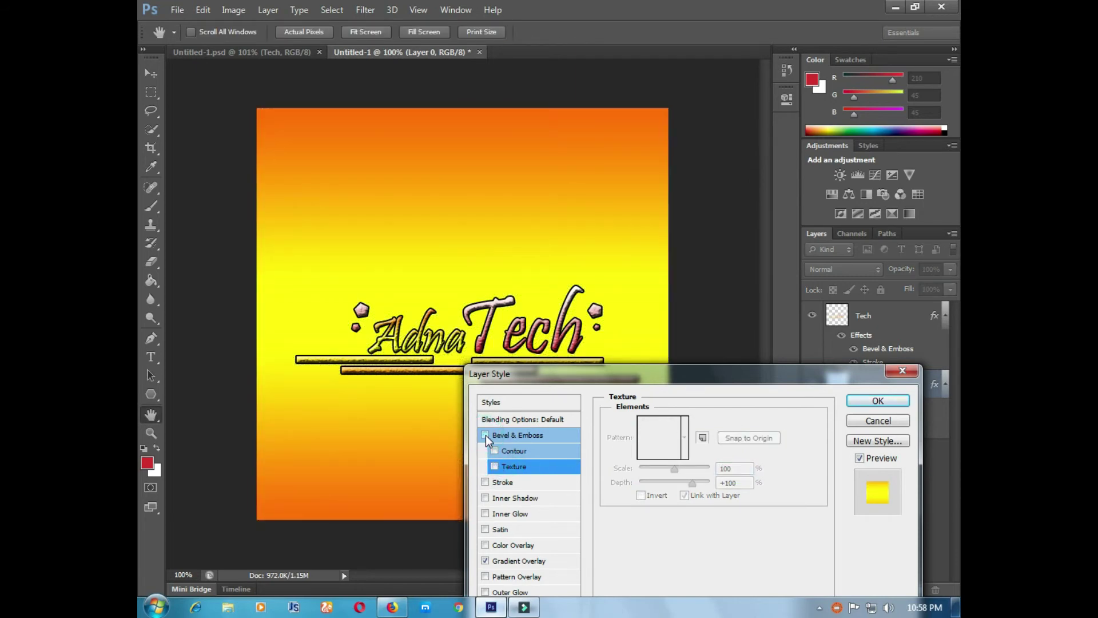
pyautogui.click(486, 435)
pyautogui.click(496, 451)
pyautogui.click(495, 451)
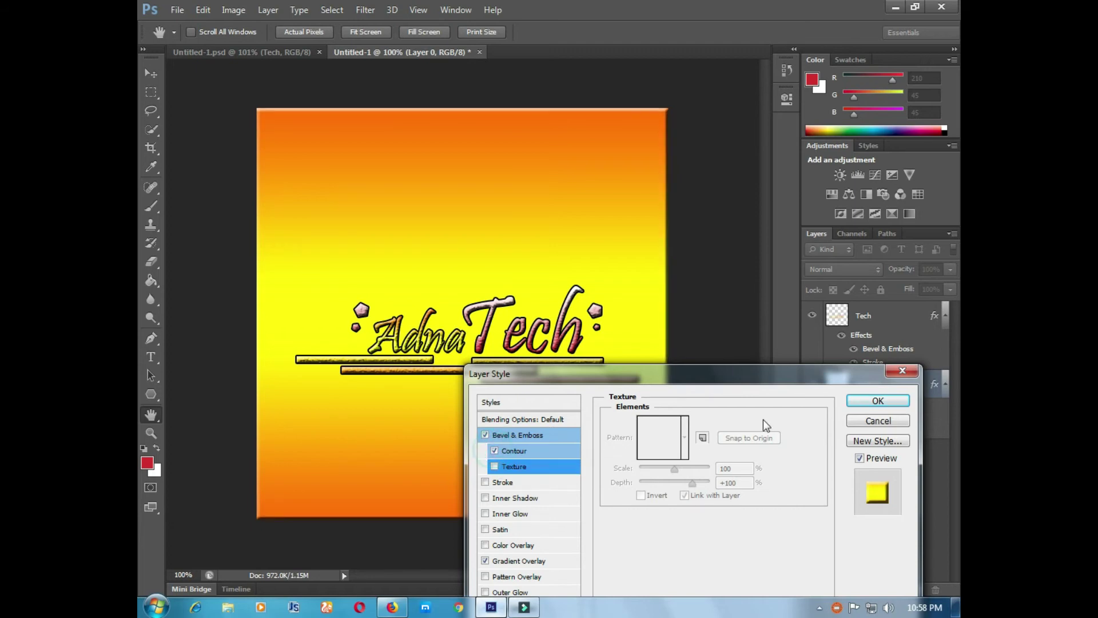
pyautogui.click(869, 401)
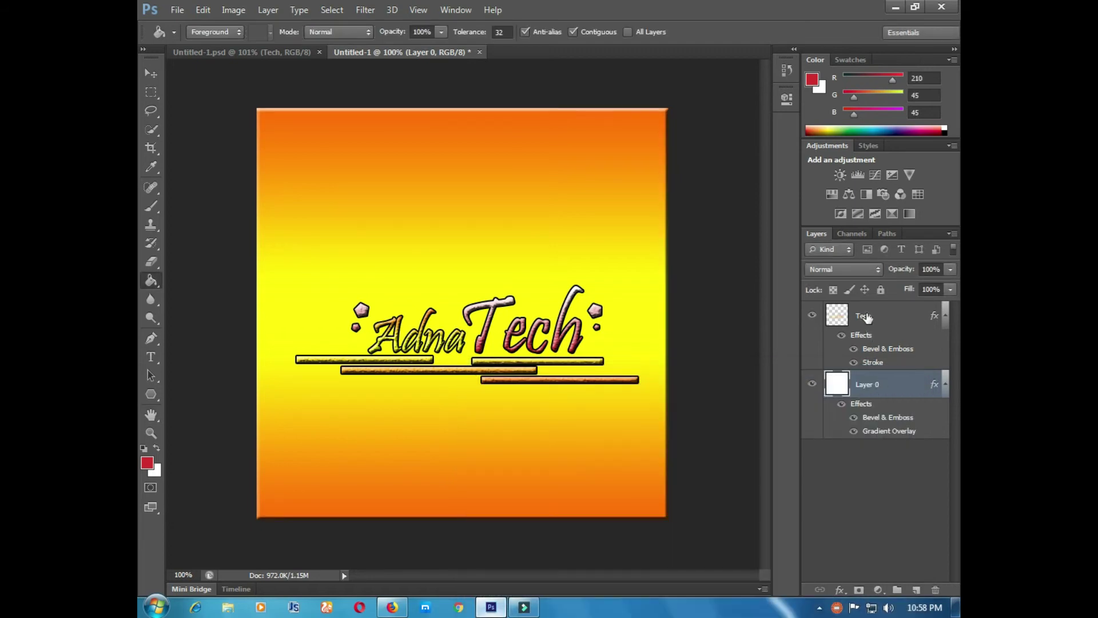
# - Give the Tech text a contoured, untextured bevel and keep its stroke at 1 px
pyautogui.doubleClick(865, 317)
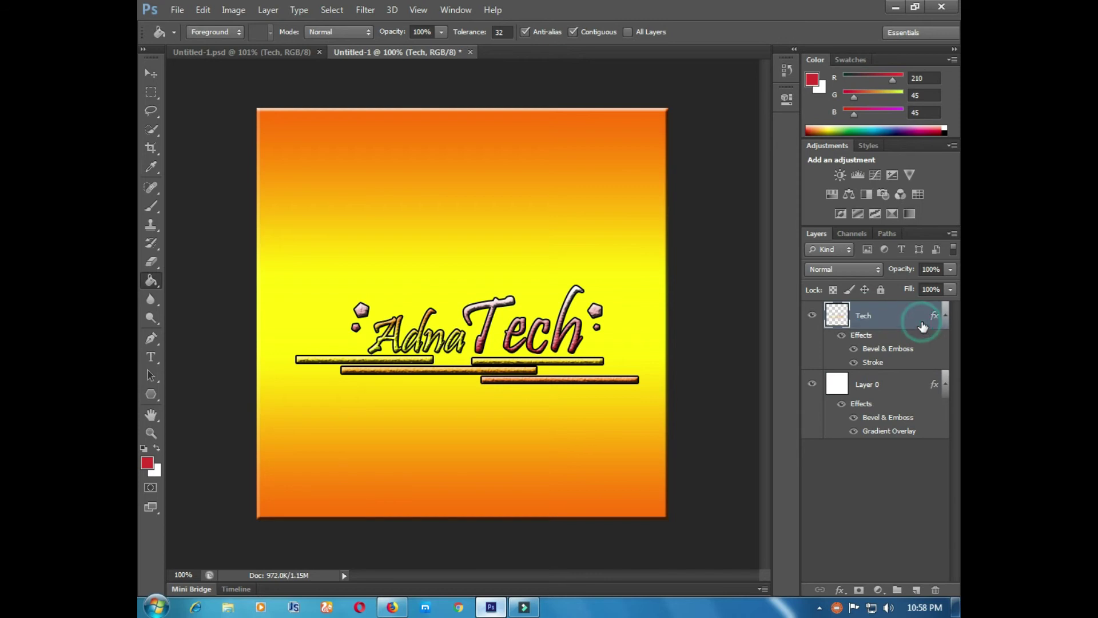
pyautogui.click(494, 451)
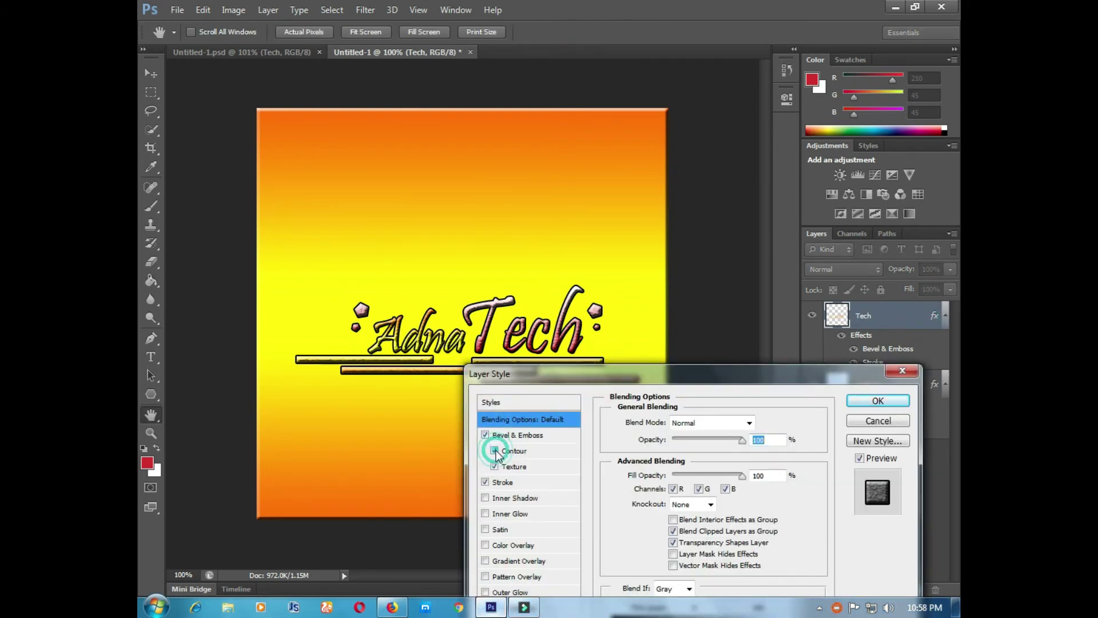
pyautogui.click(494, 467)
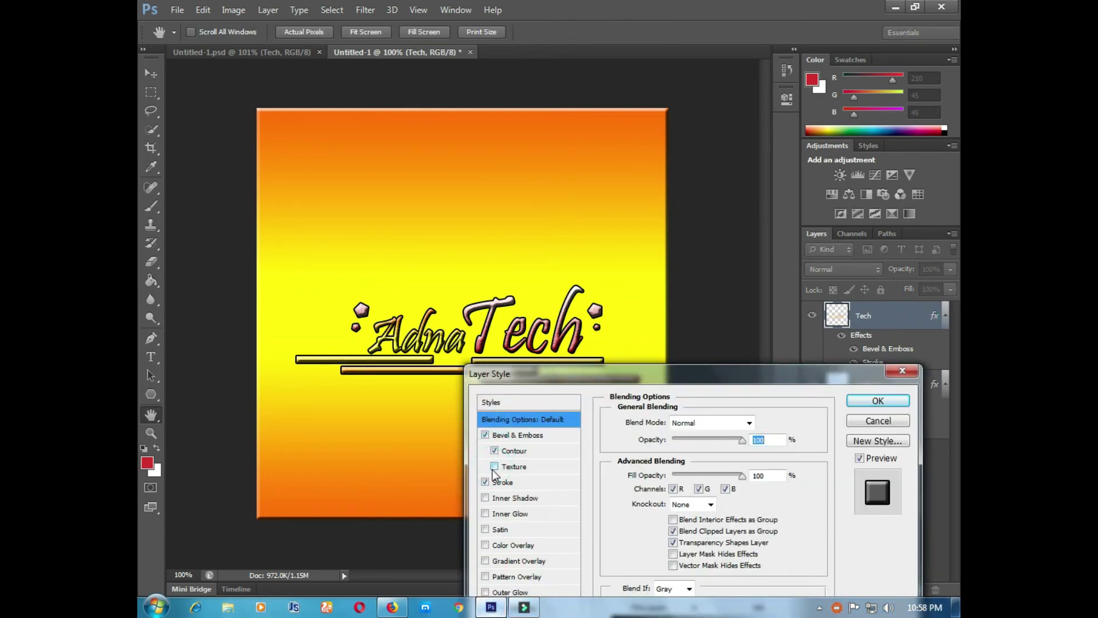
pyautogui.click(878, 401)
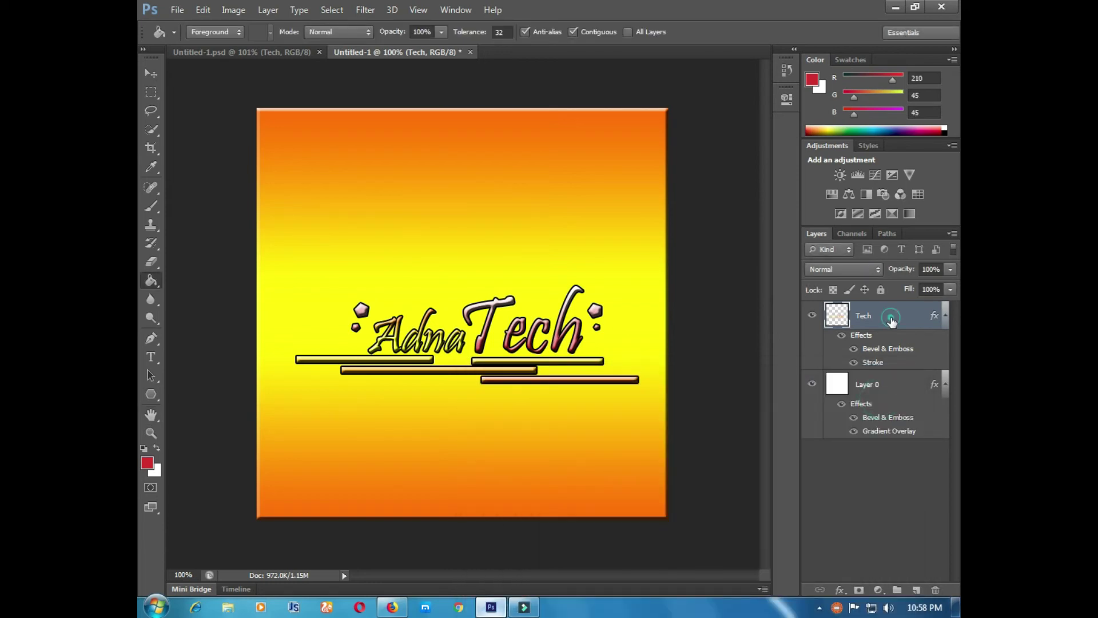
pyautogui.click(511, 484)
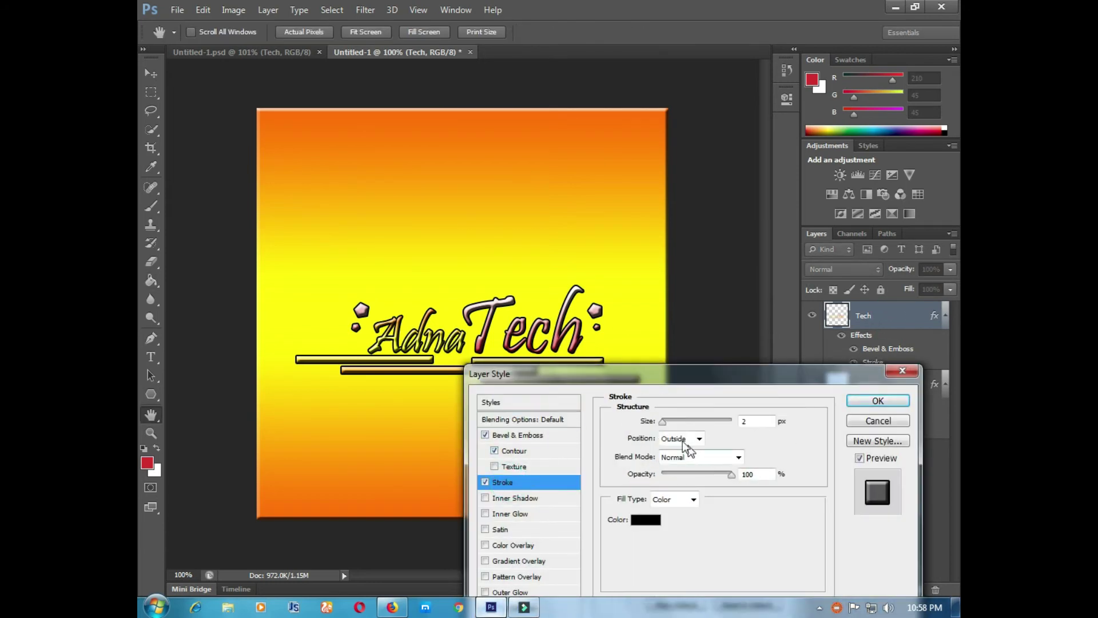
pyautogui.moveTo(663, 422); pyautogui.dragTo(659, 421)
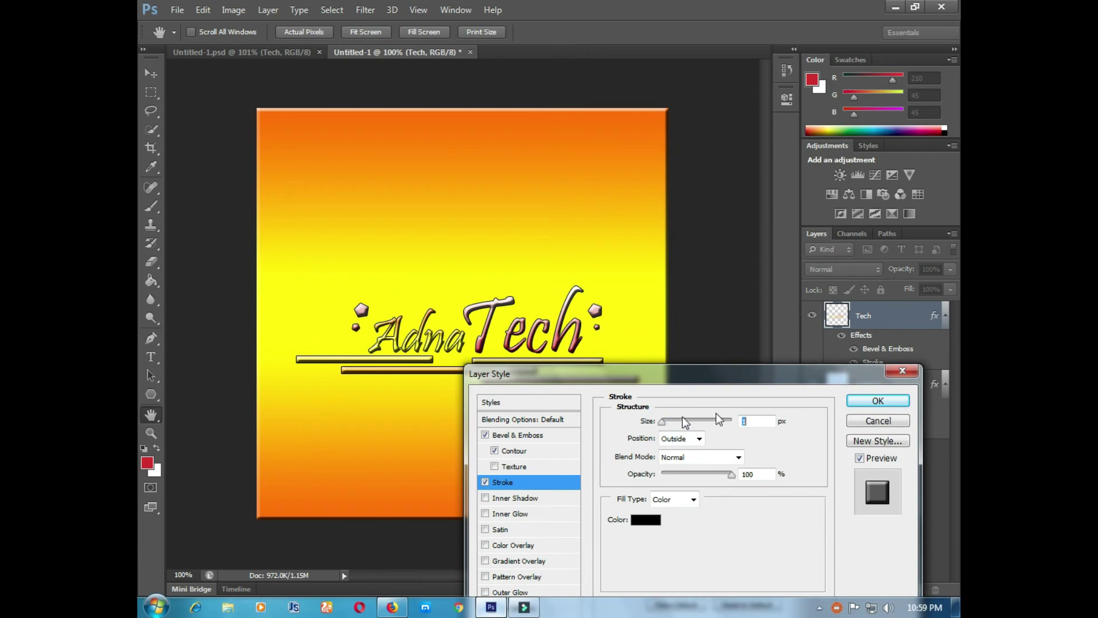
pyautogui.click(895, 402)
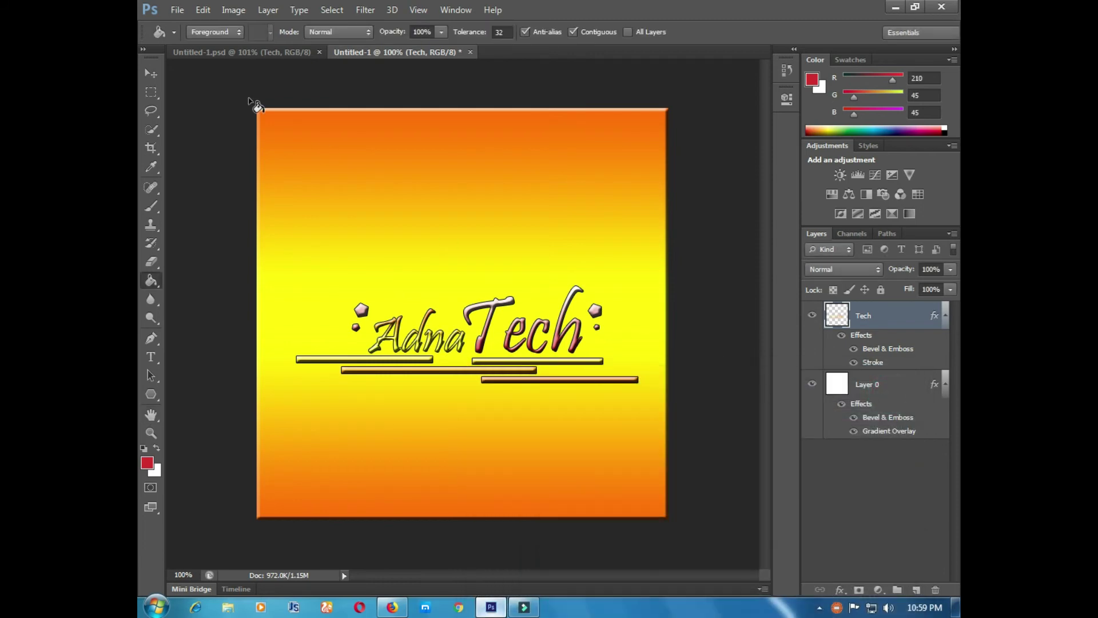
# - Save the image as a JPEG named 'logo' in the user's home folder
pyautogui.click(172, 10)
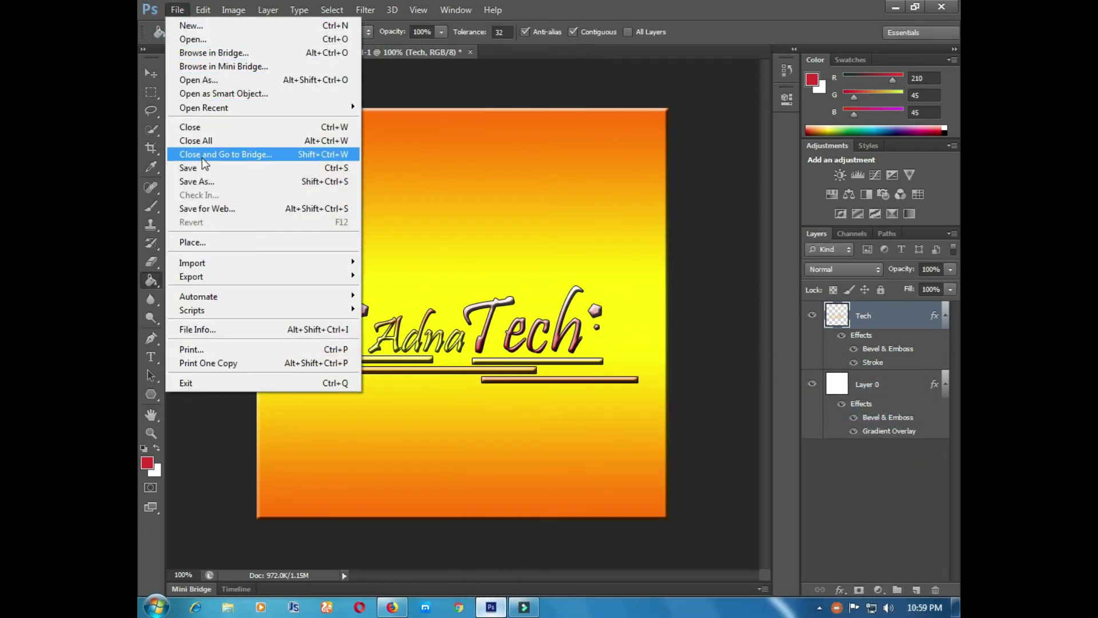
pyautogui.click(201, 180)
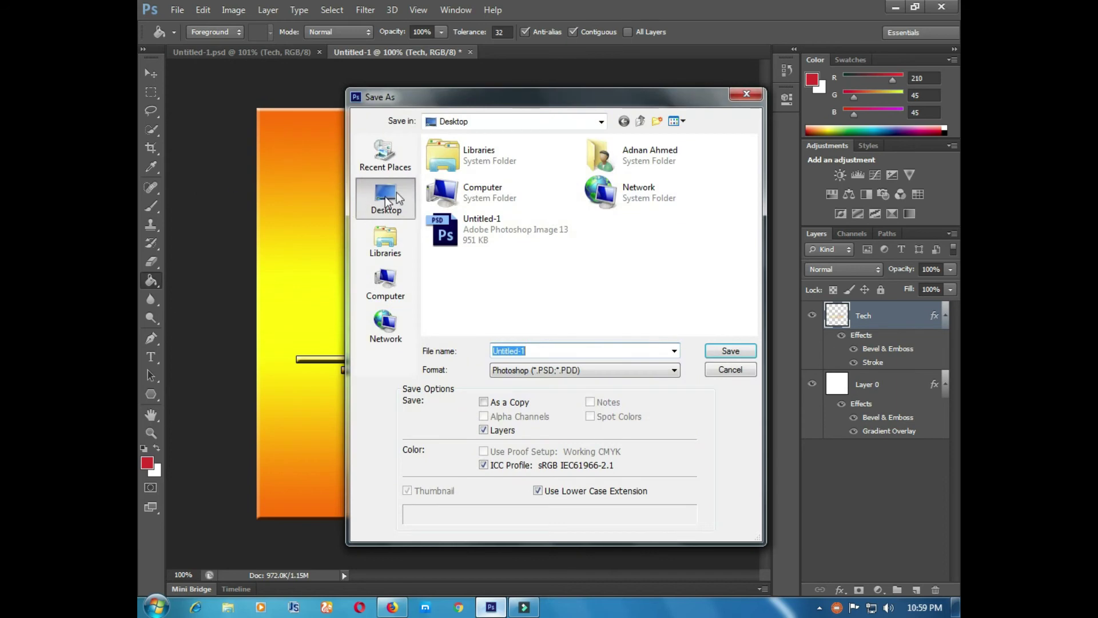
pyautogui.doubleClick(602, 159)
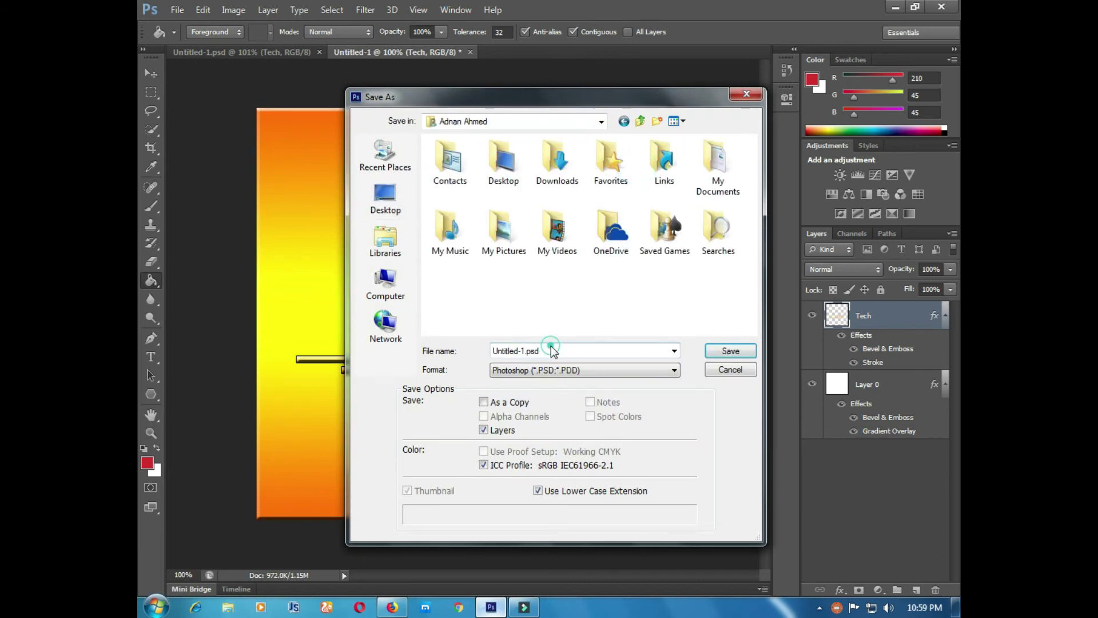
pyautogui.click(559, 370)
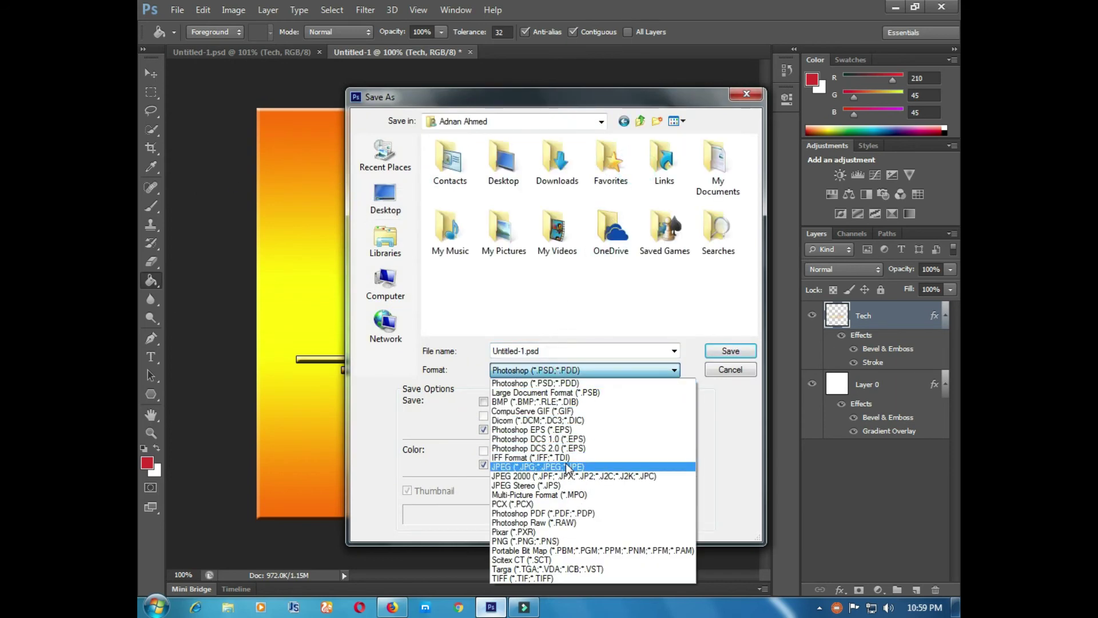
pyautogui.click(568, 468)
pyautogui.click(547, 350)
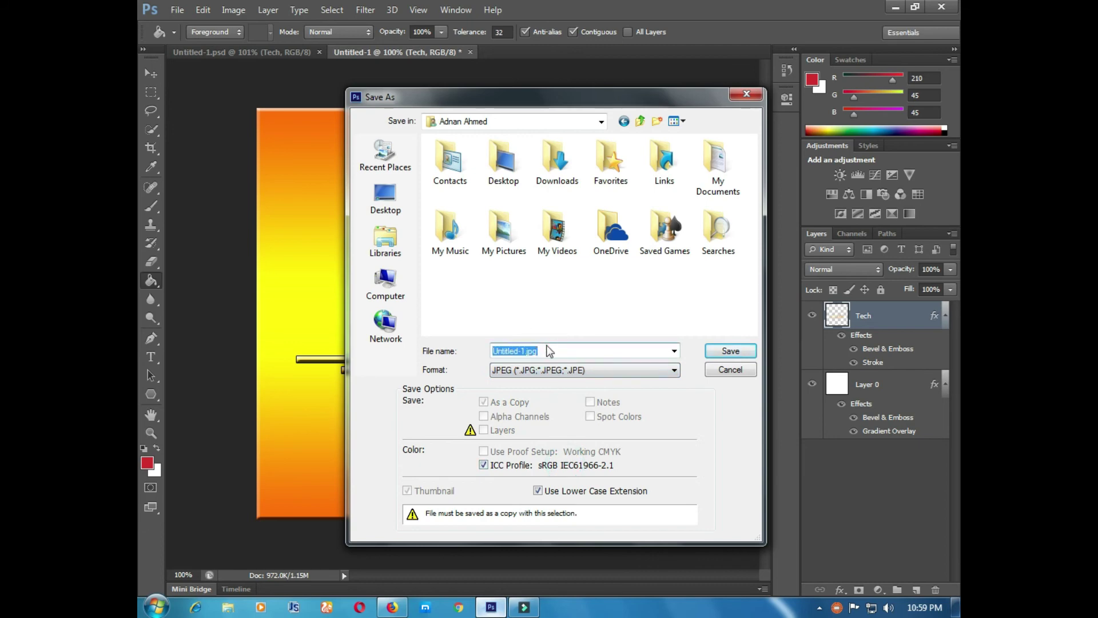
pyautogui.write('logo')
pyautogui.click(731, 351)
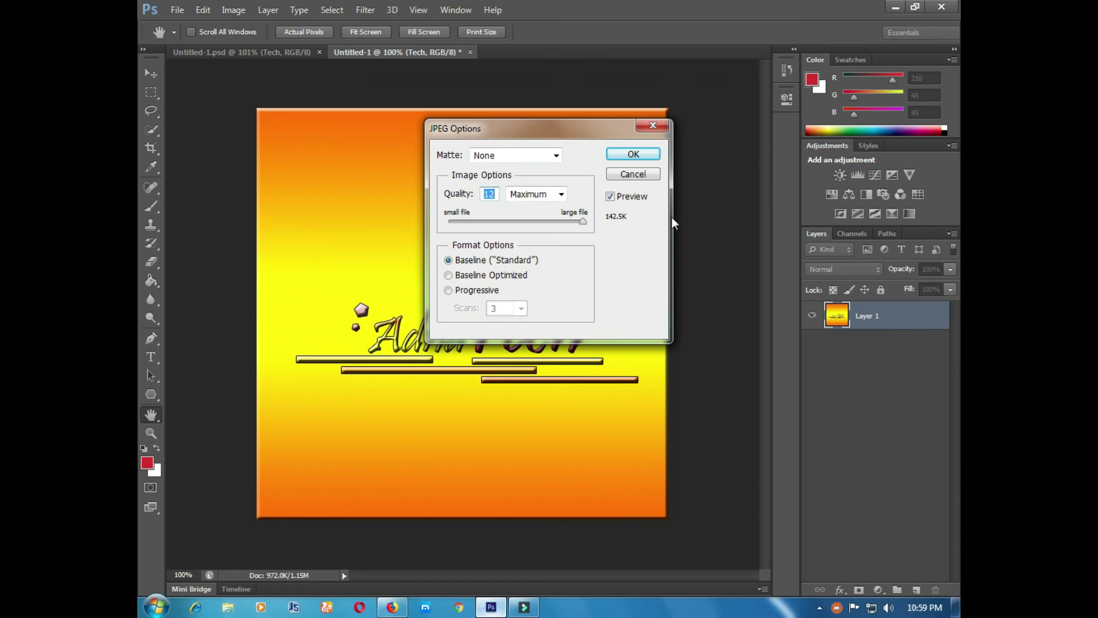
pyautogui.click(633, 154)
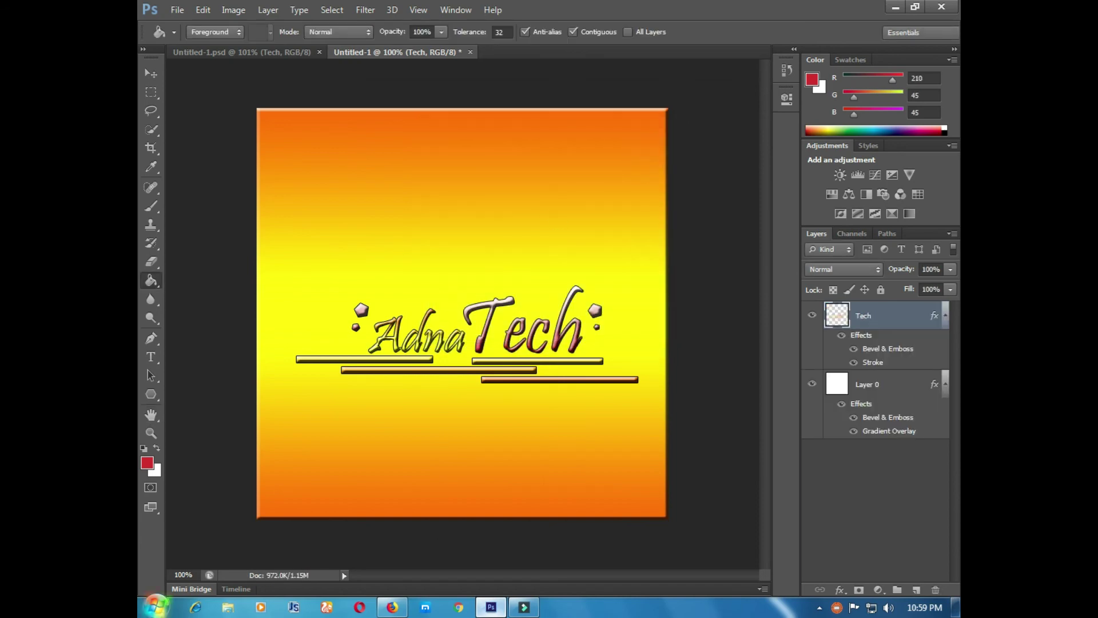
# - Open the saved logo JPEG from Explorer in Windows Photo Viewer, maximized
pyautogui.click(155, 606)
pyautogui.click(377, 276)
pyautogui.doubleClick(337, 174)
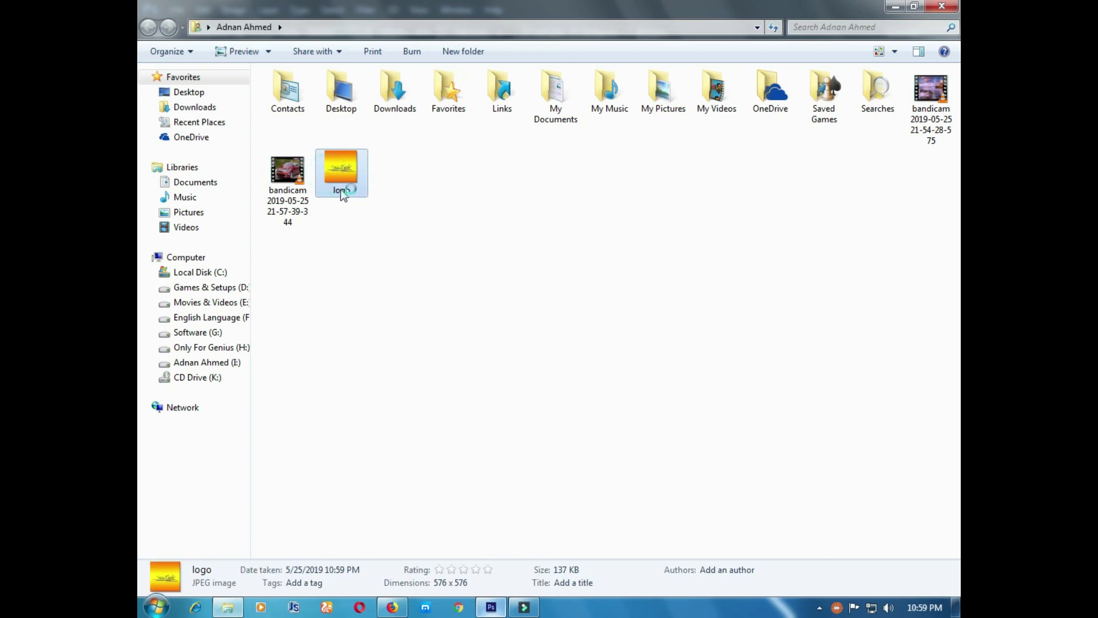
pyautogui.click(852, 53)
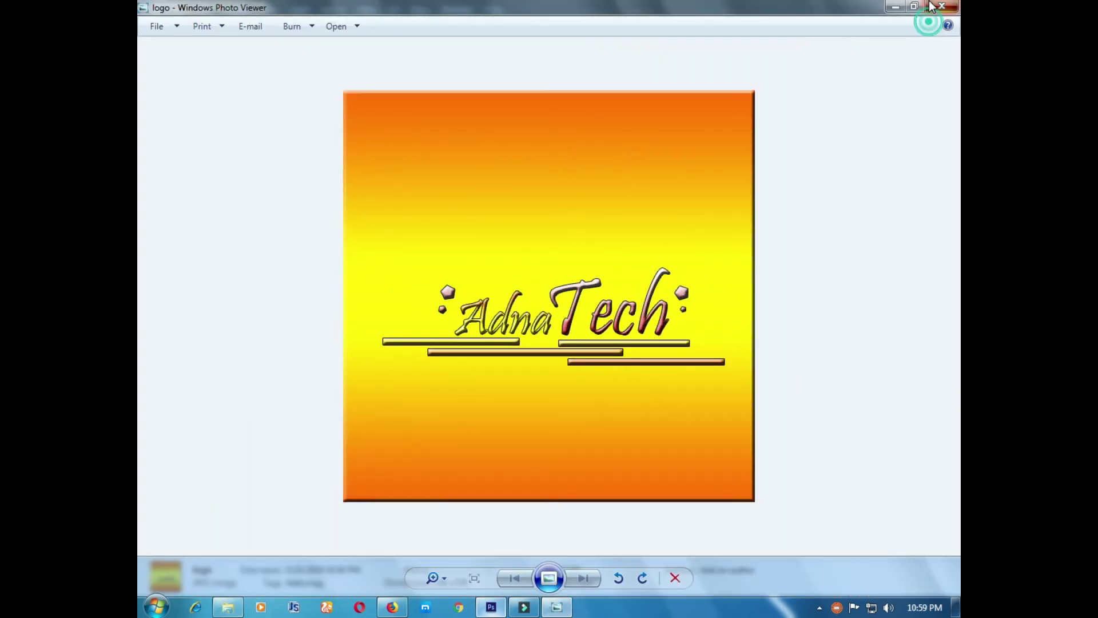
# - Close Windows Photo Viewer after previewing the logo image
pyautogui.click(929, 7)
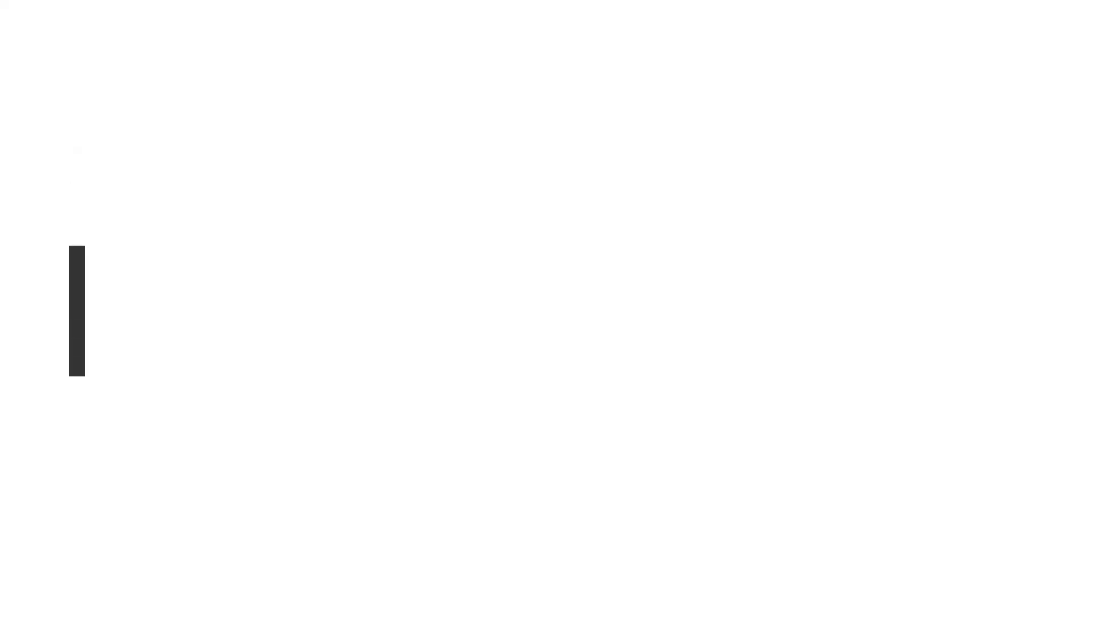